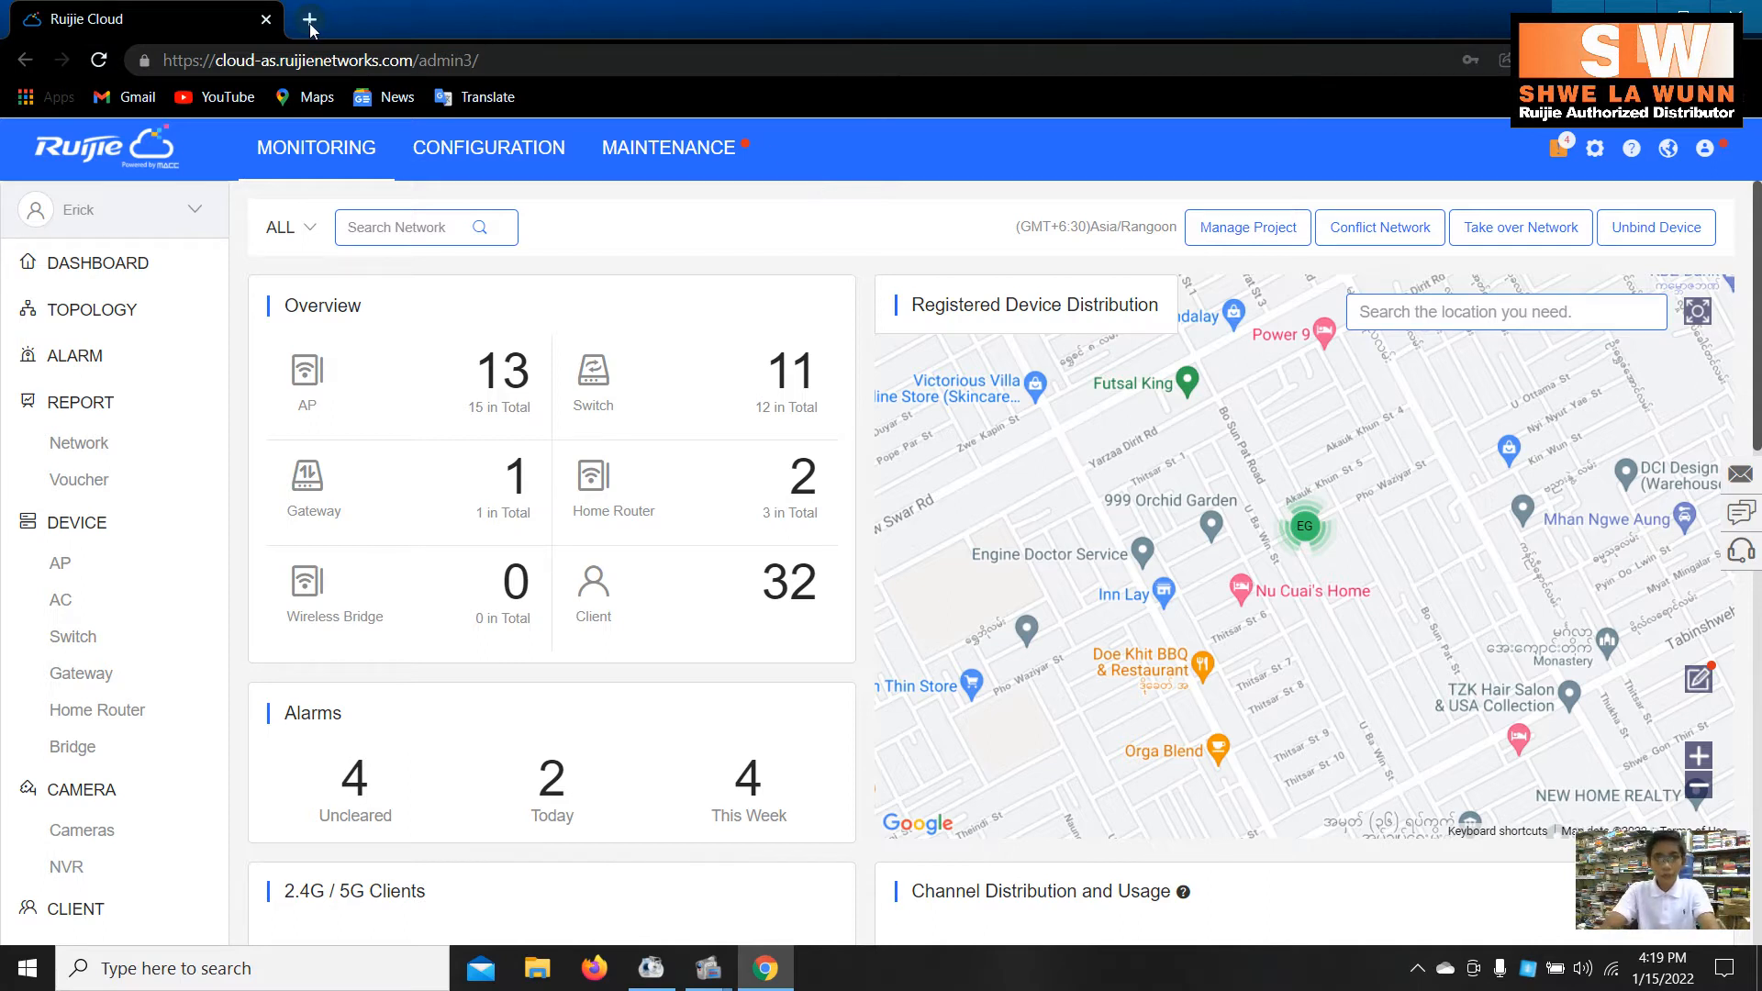
- From the Ruijie Cloud dashboard, bring up the Windows Run dialog holding ncpa.cpl
mouse_move(679, 129)
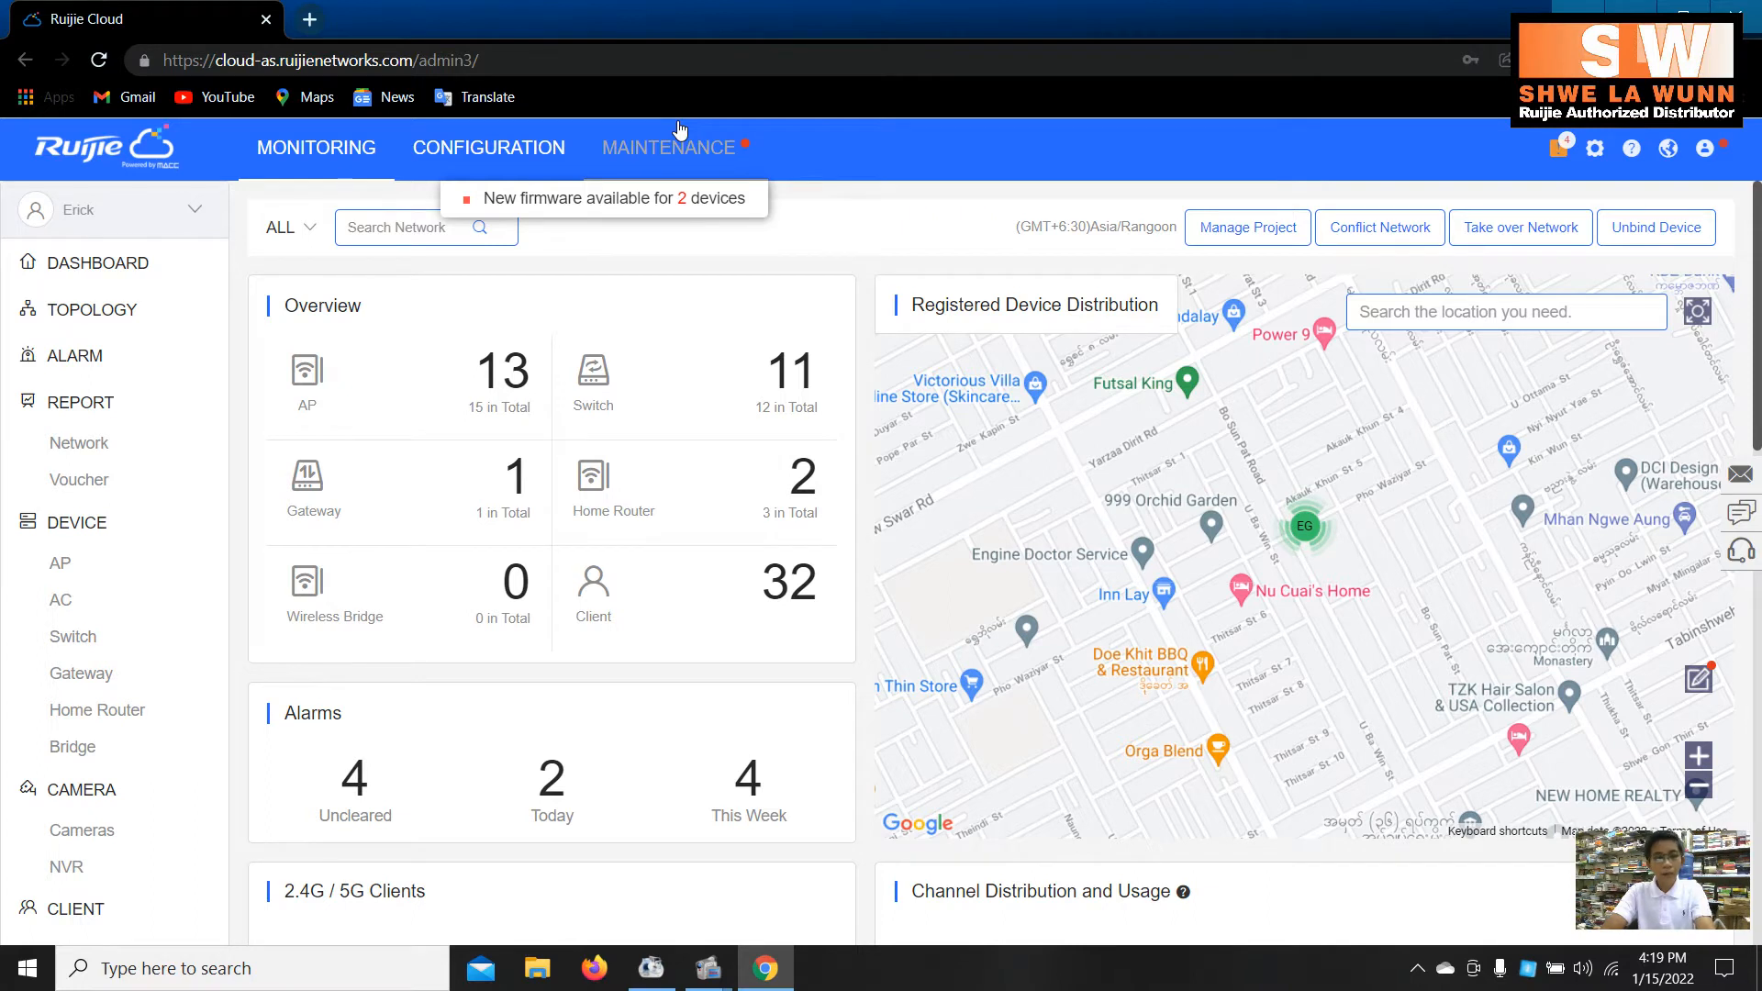
key(super+r)
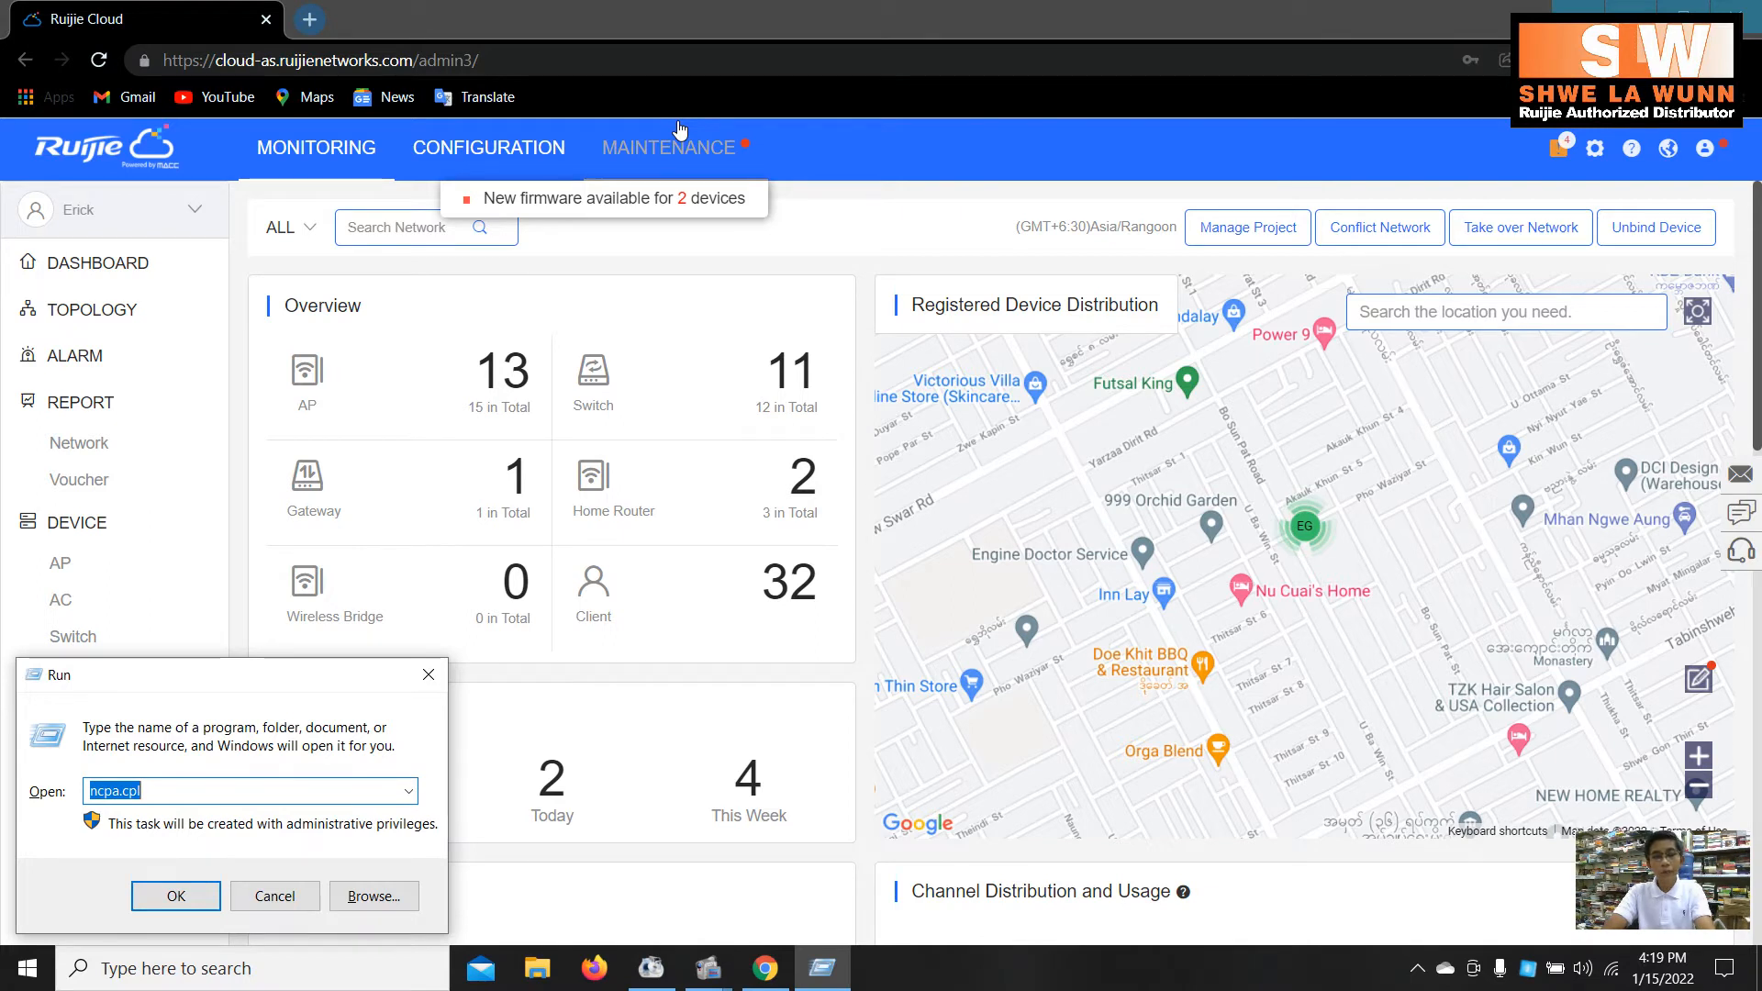
- Open the Ethernet adapter's IPv4 properties from Network Connections
key(Return)
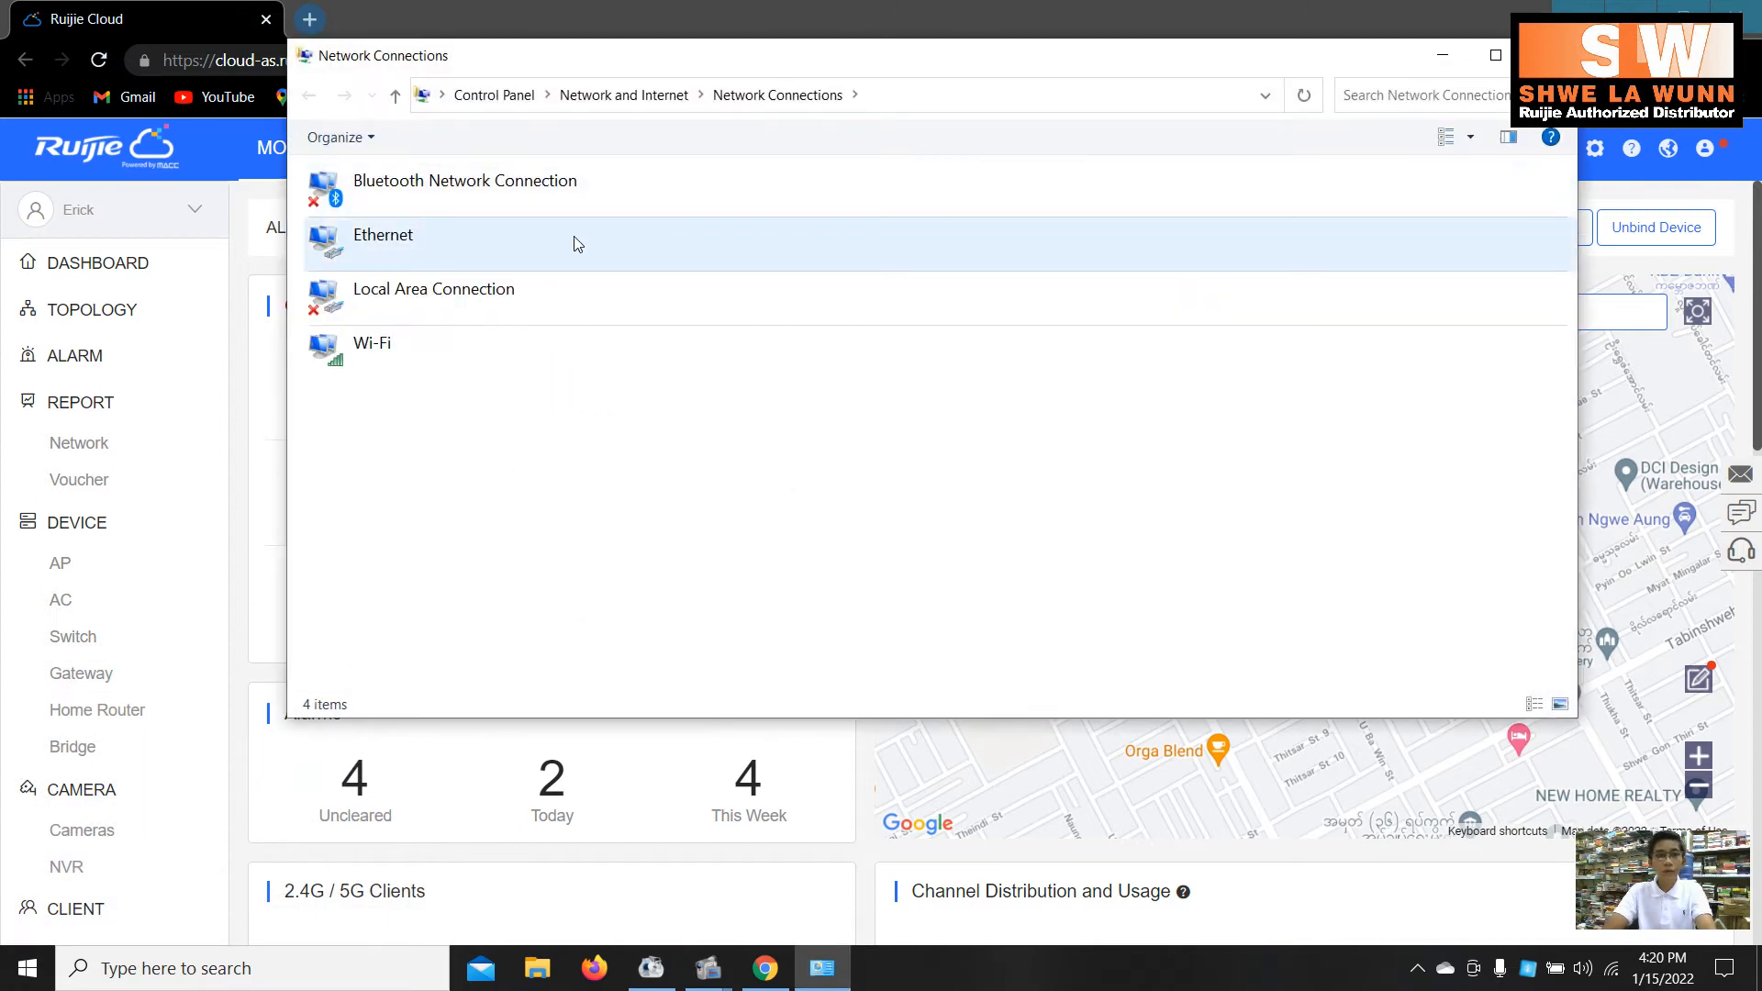
right_click(574, 235)
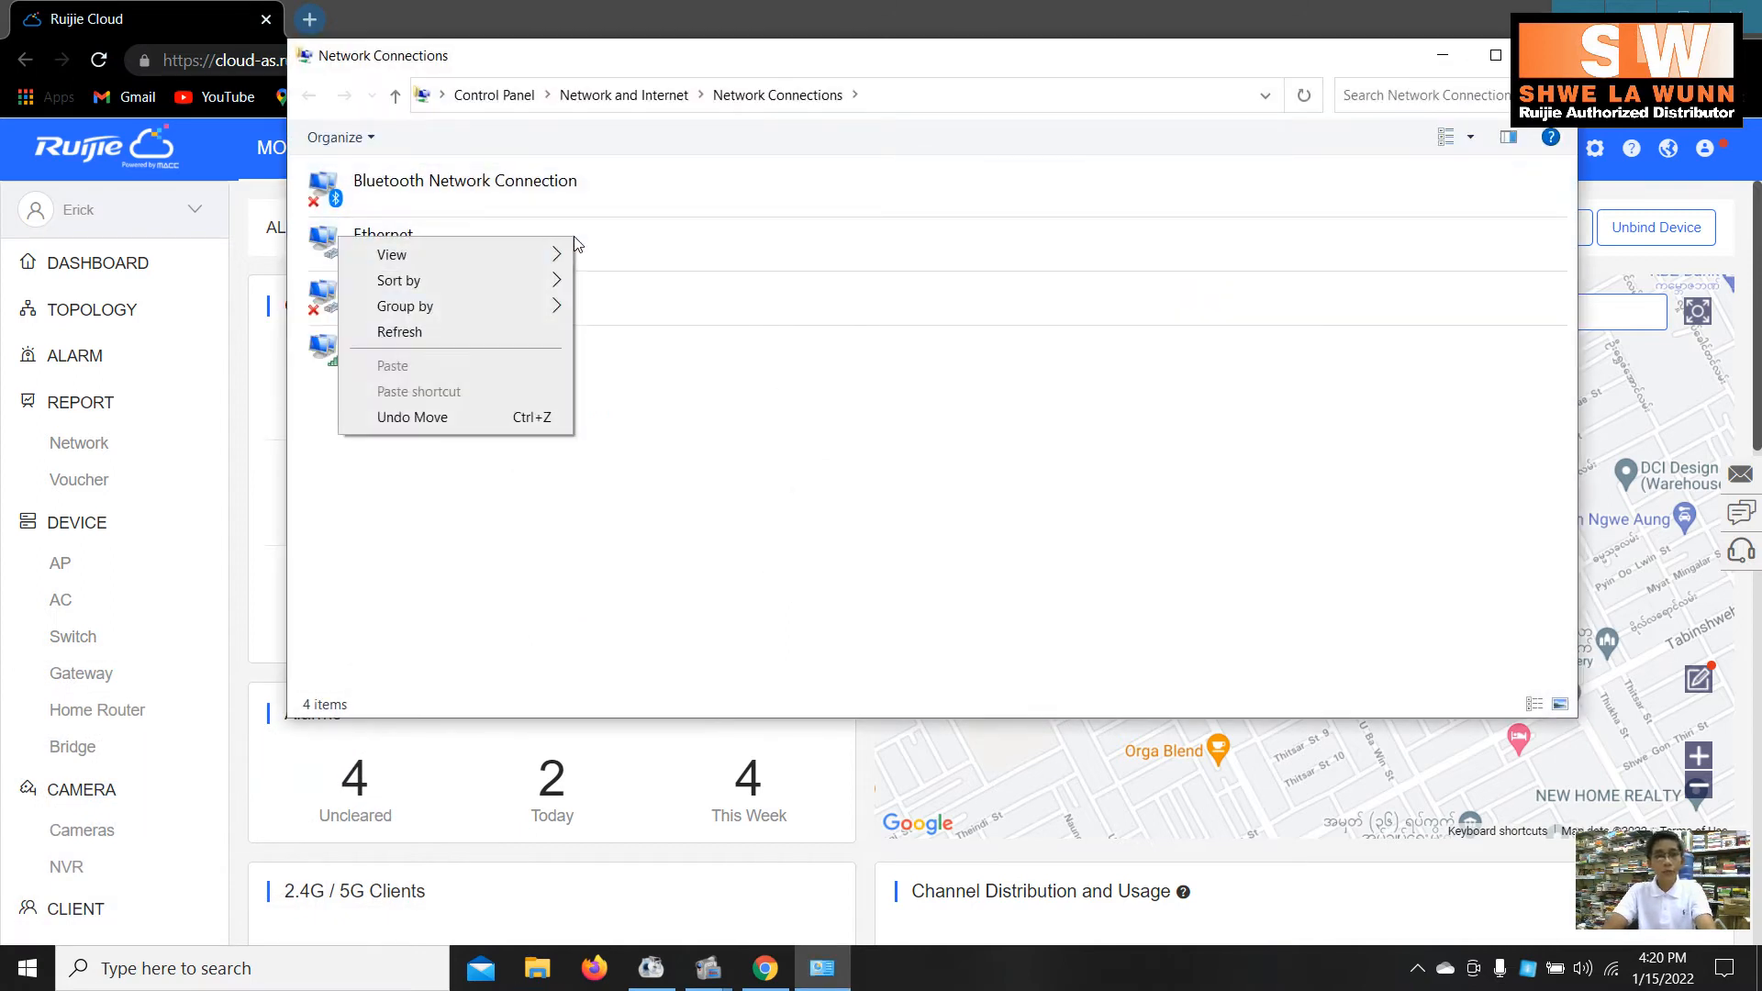
click(620, 241)
double_click(620, 241)
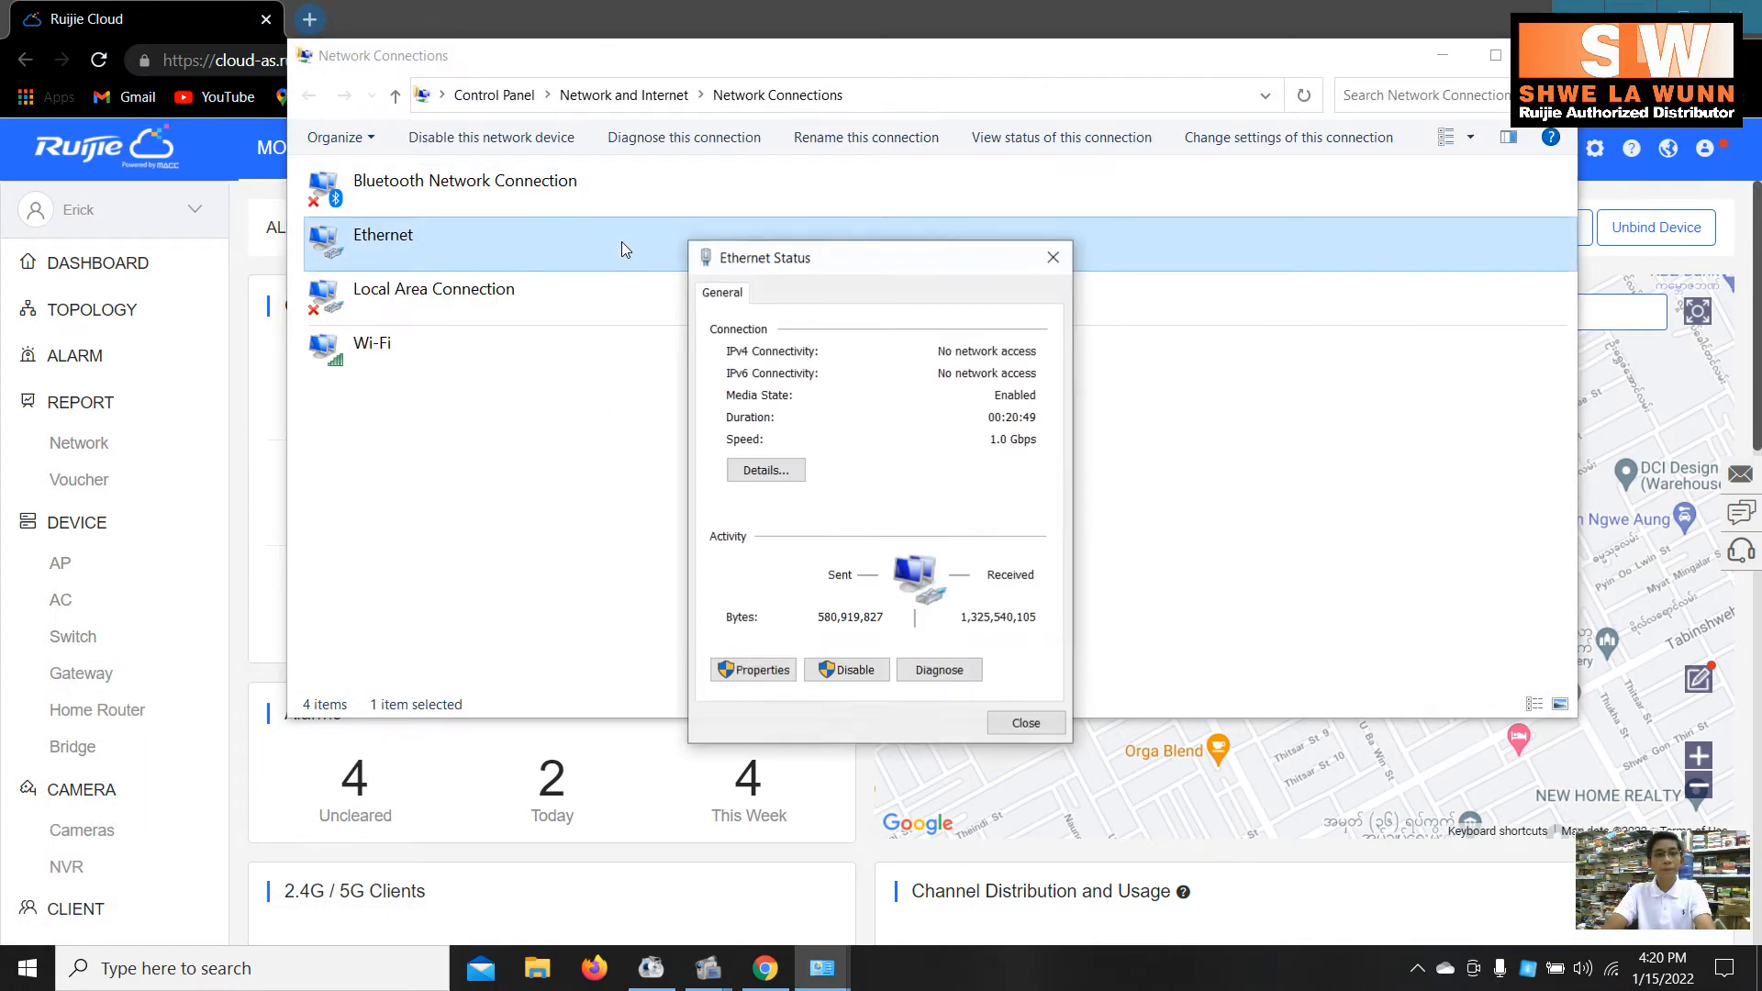
click(751, 669)
double_click(898, 533)
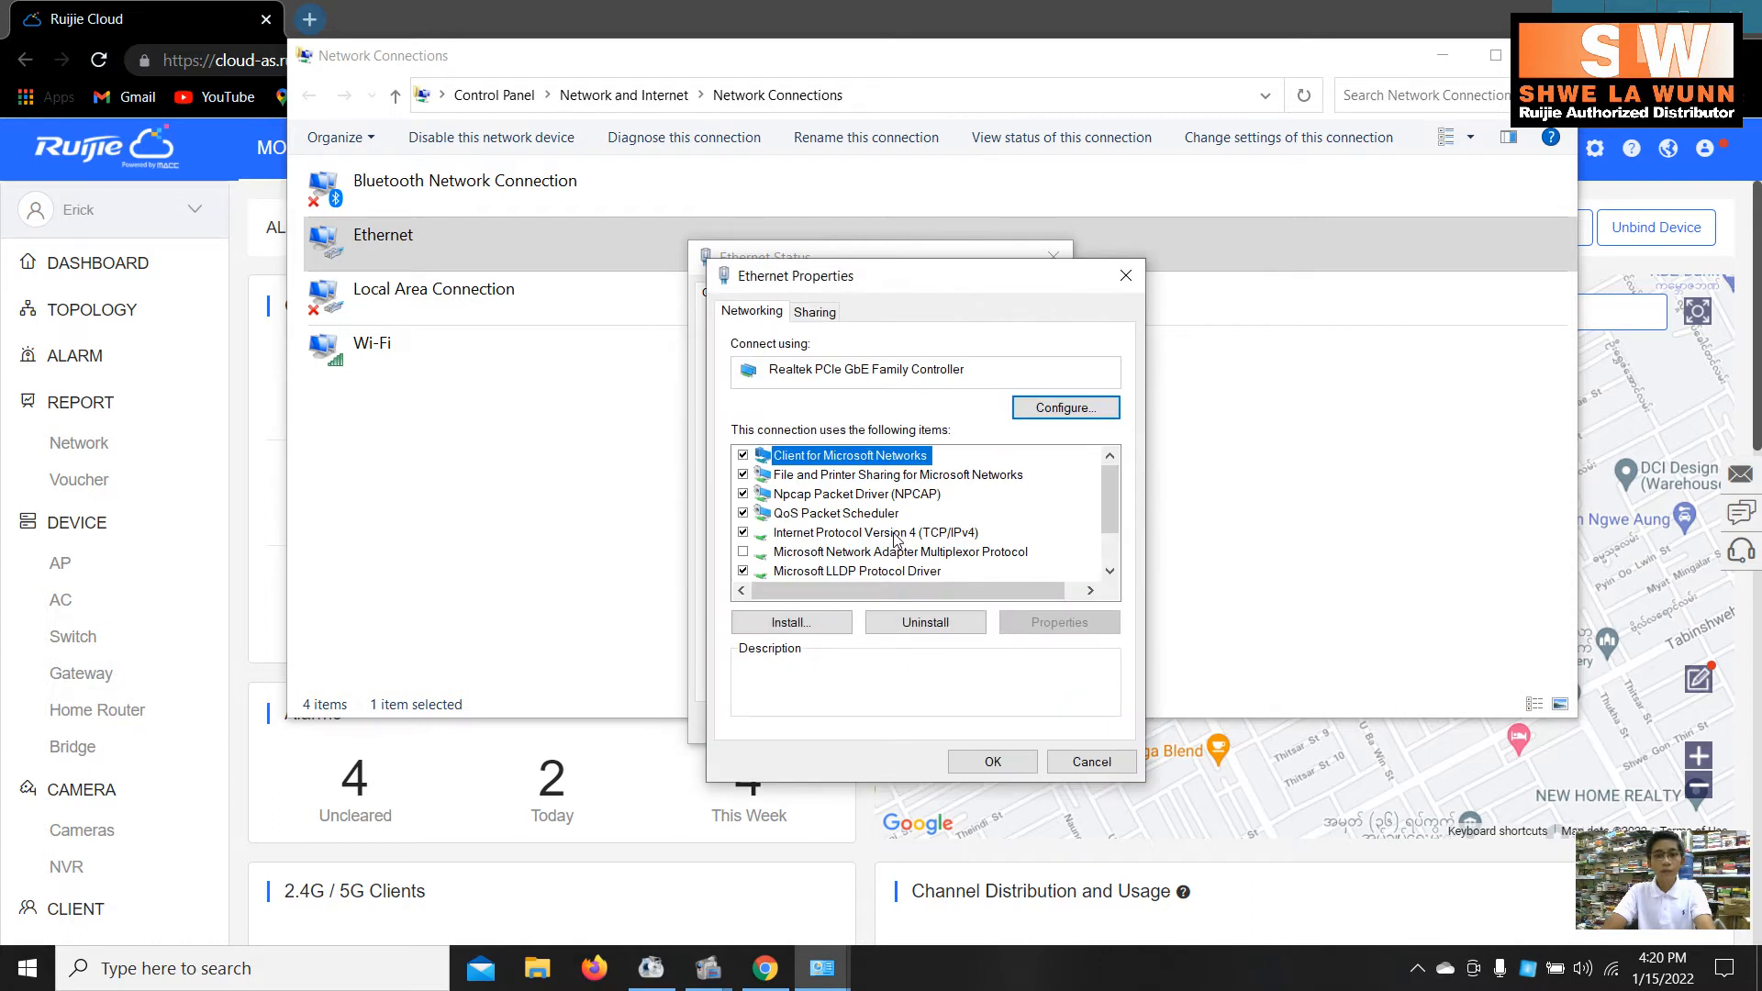
- Set static IPv4 192.168.110.10 with mask 255.255.255.0 and close all network windows
click(874, 520)
click(975, 546)
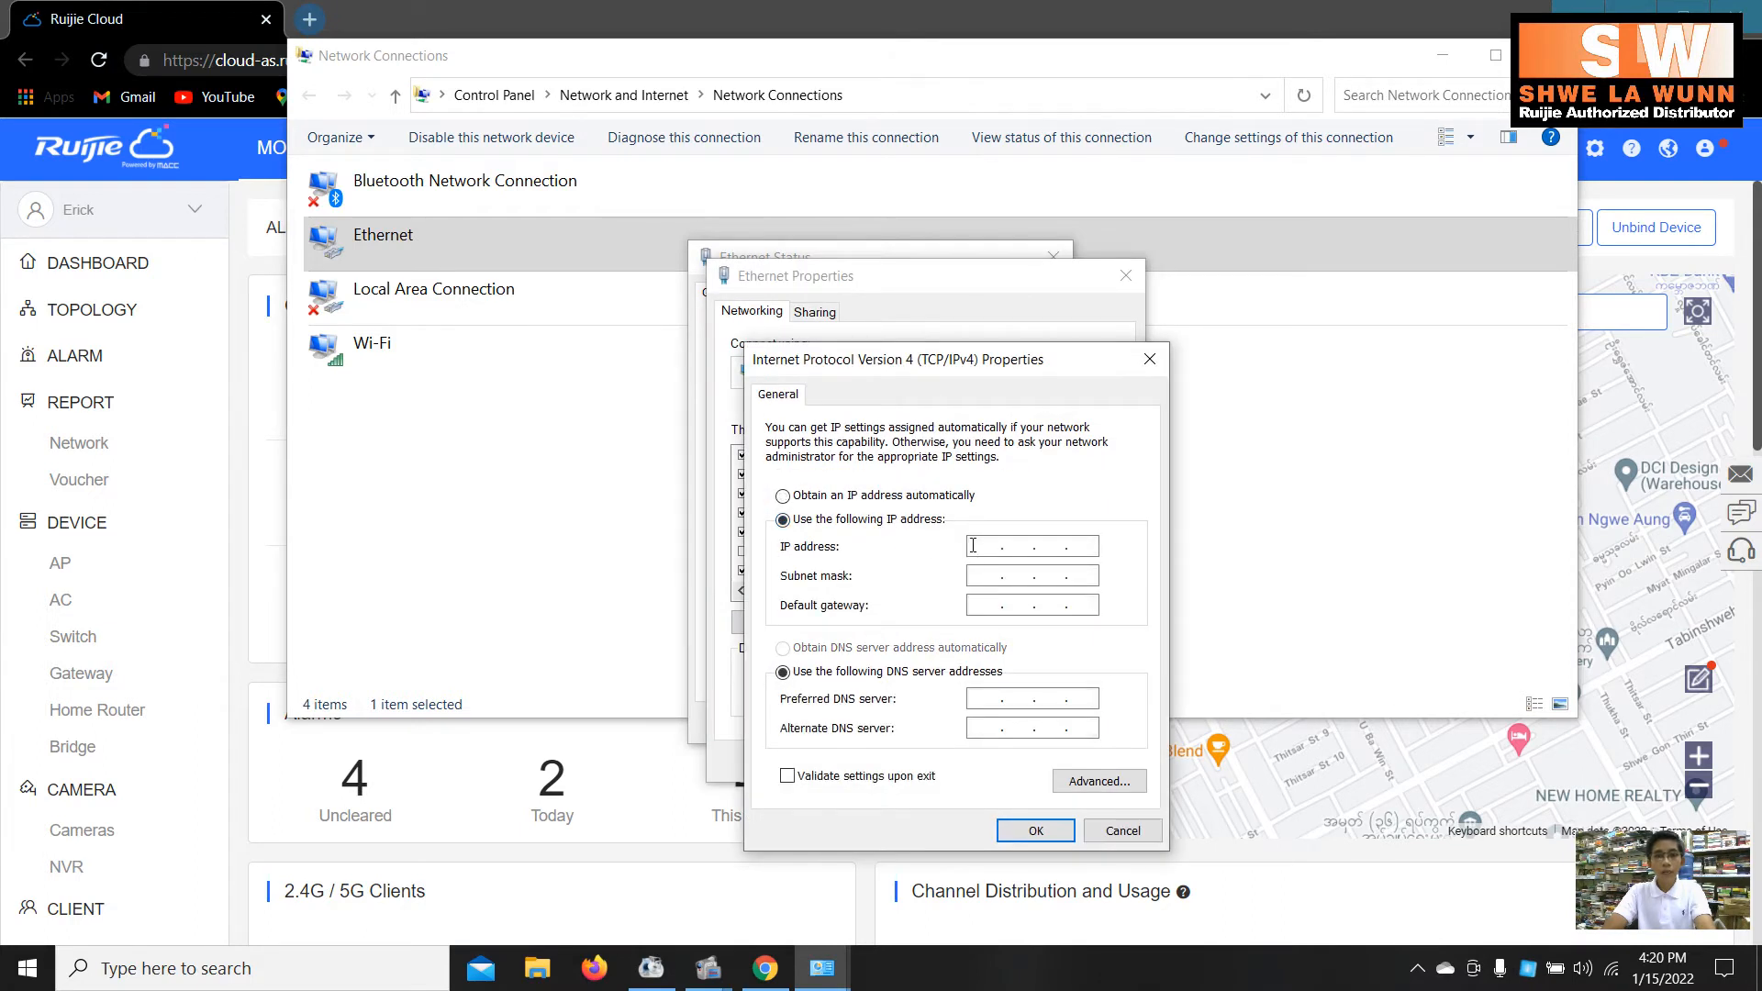
text(192 . 1)
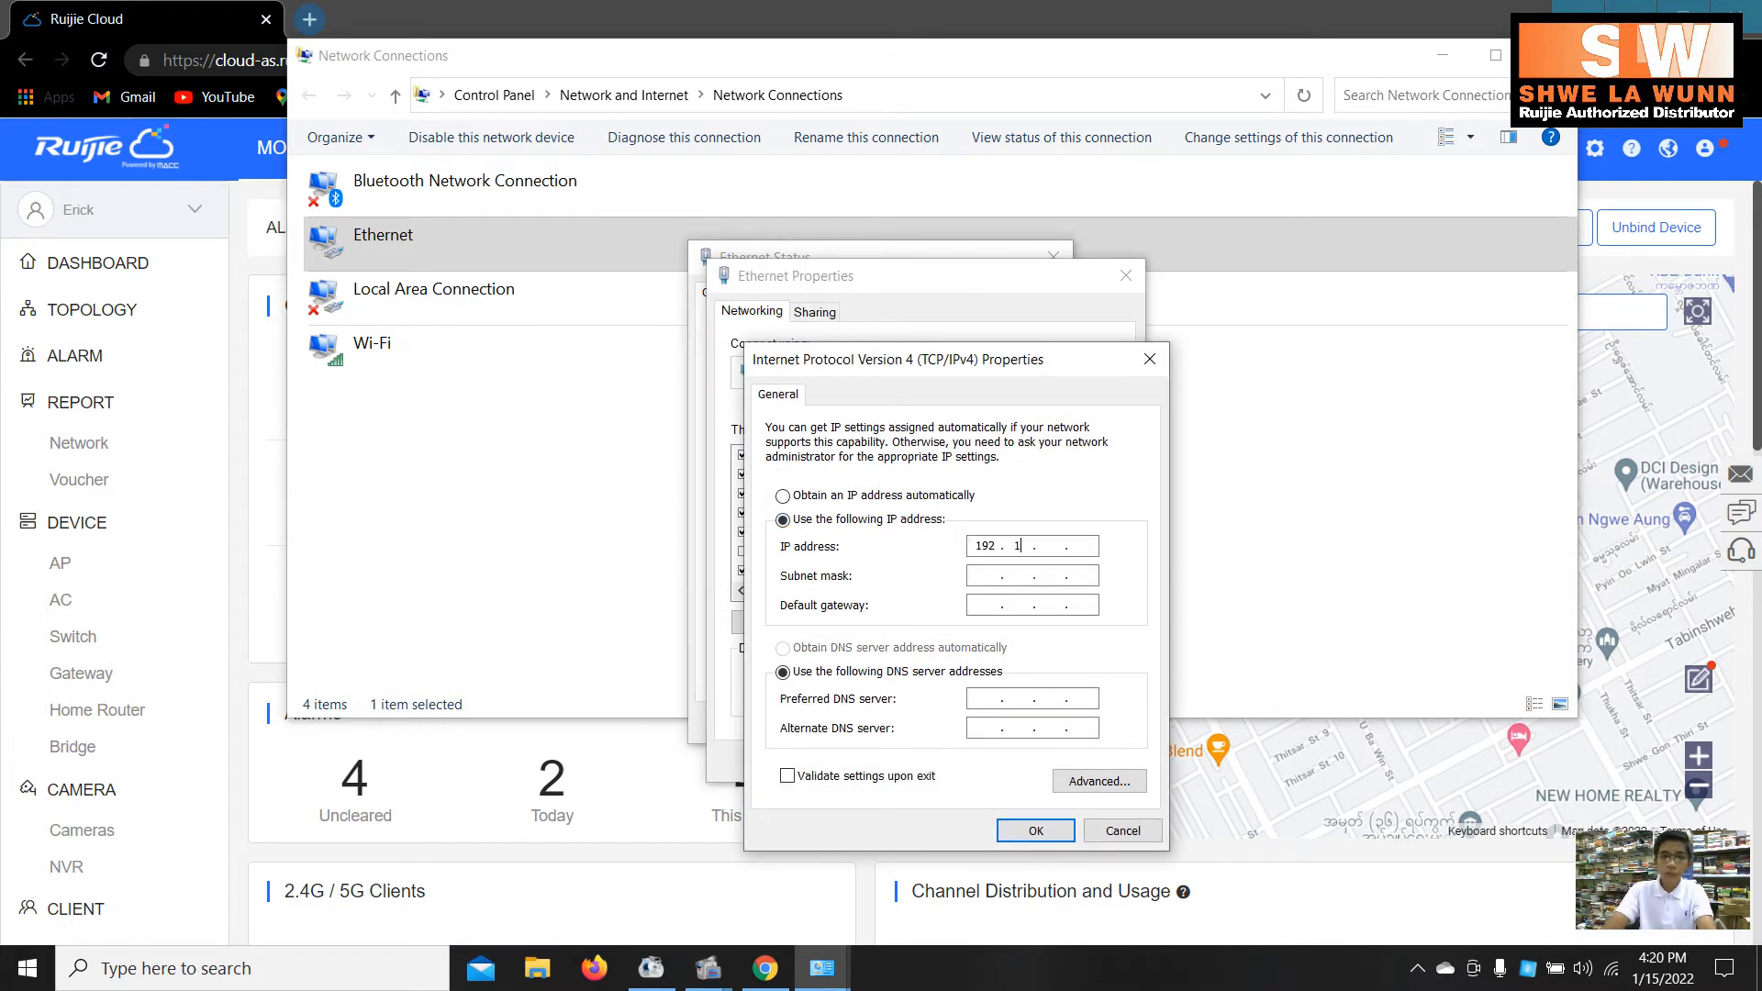
text(68 . 110 . )
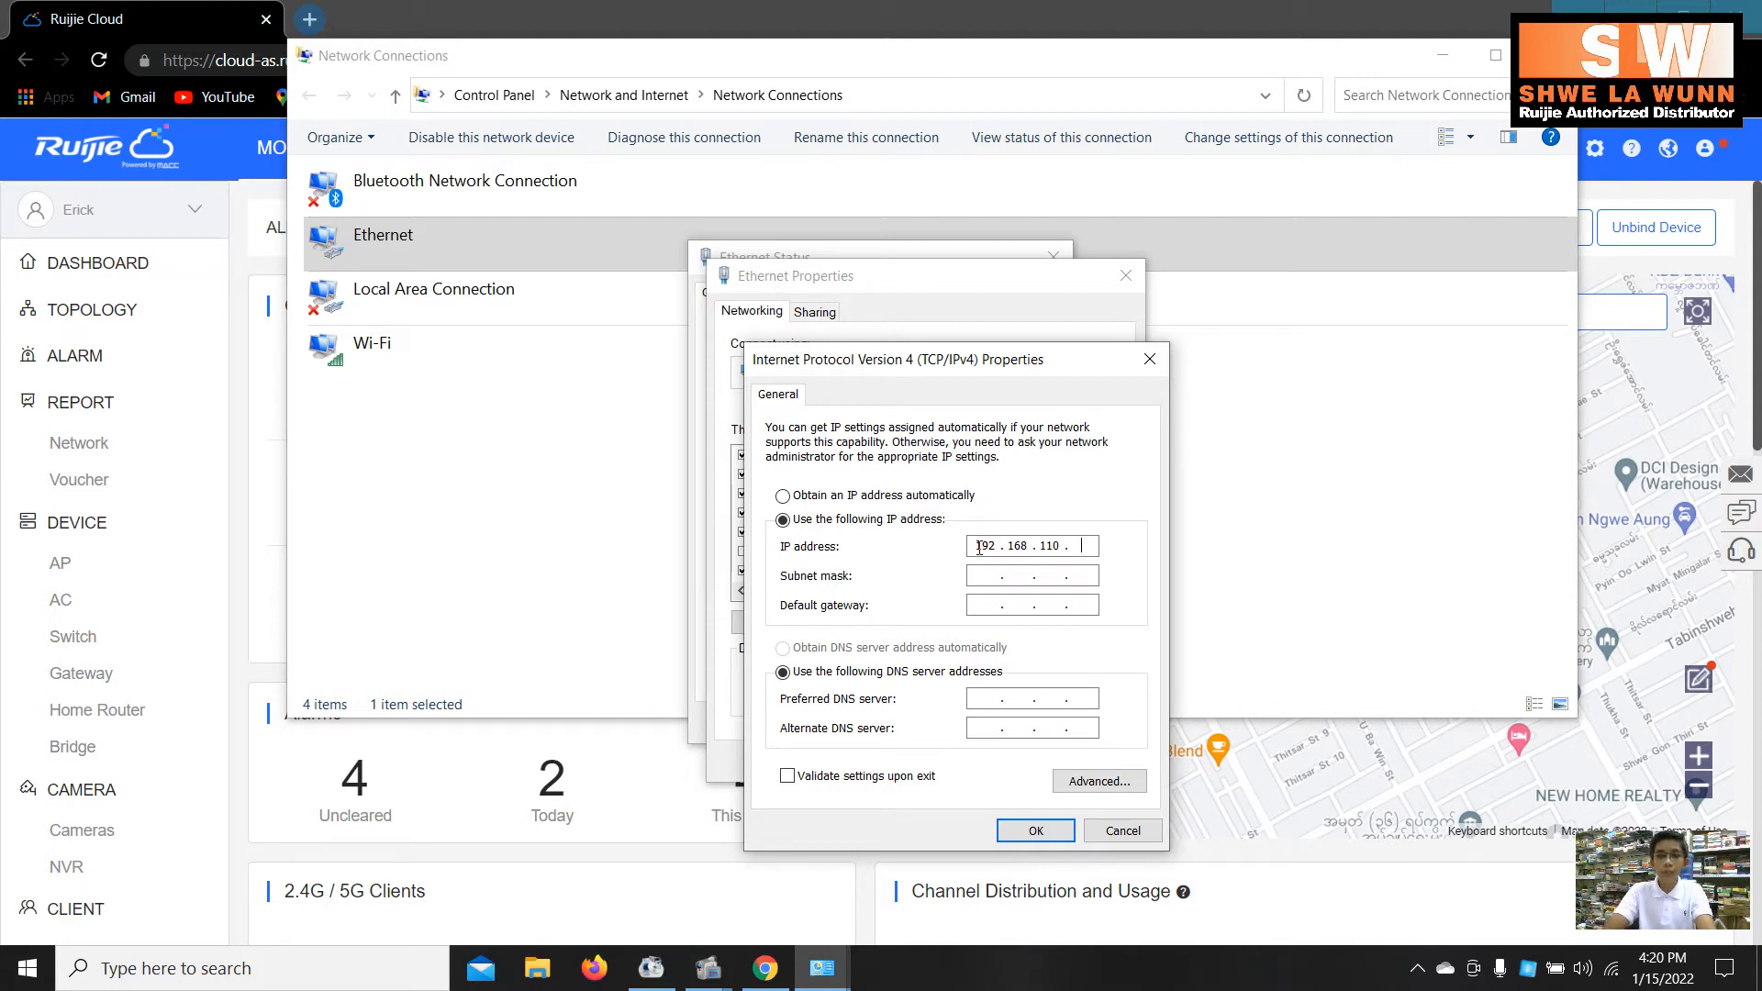
text(10)
key(Tab)
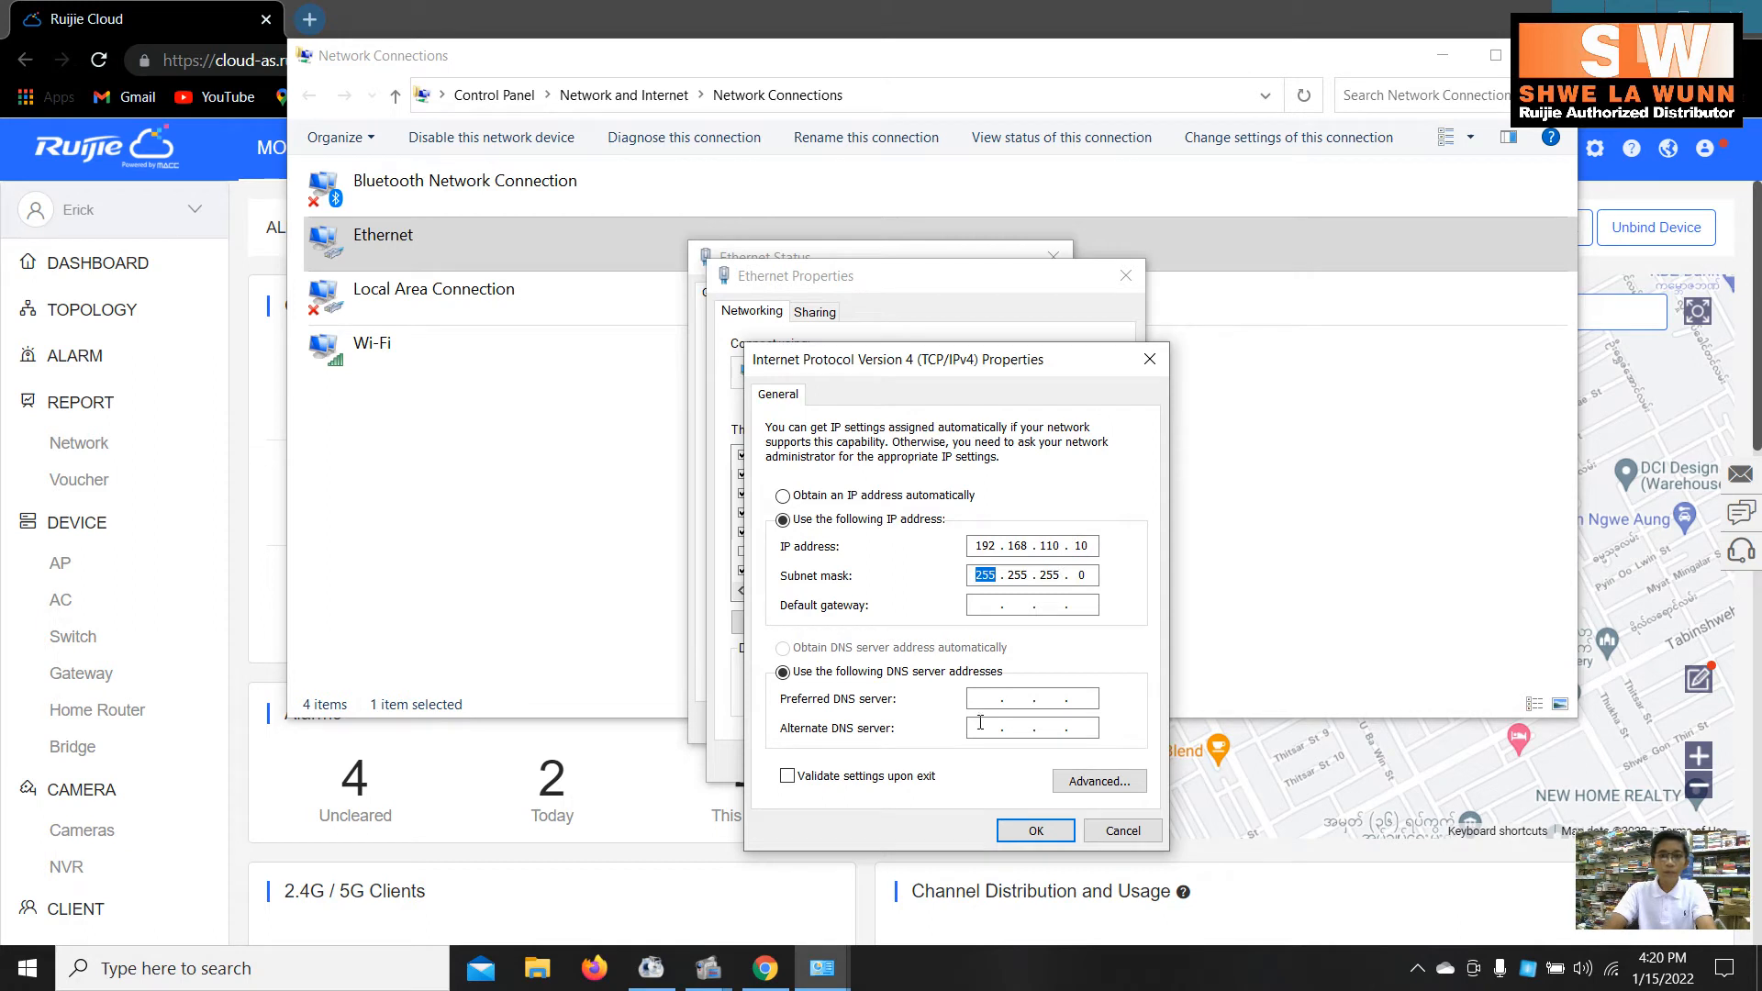
click(1035, 831)
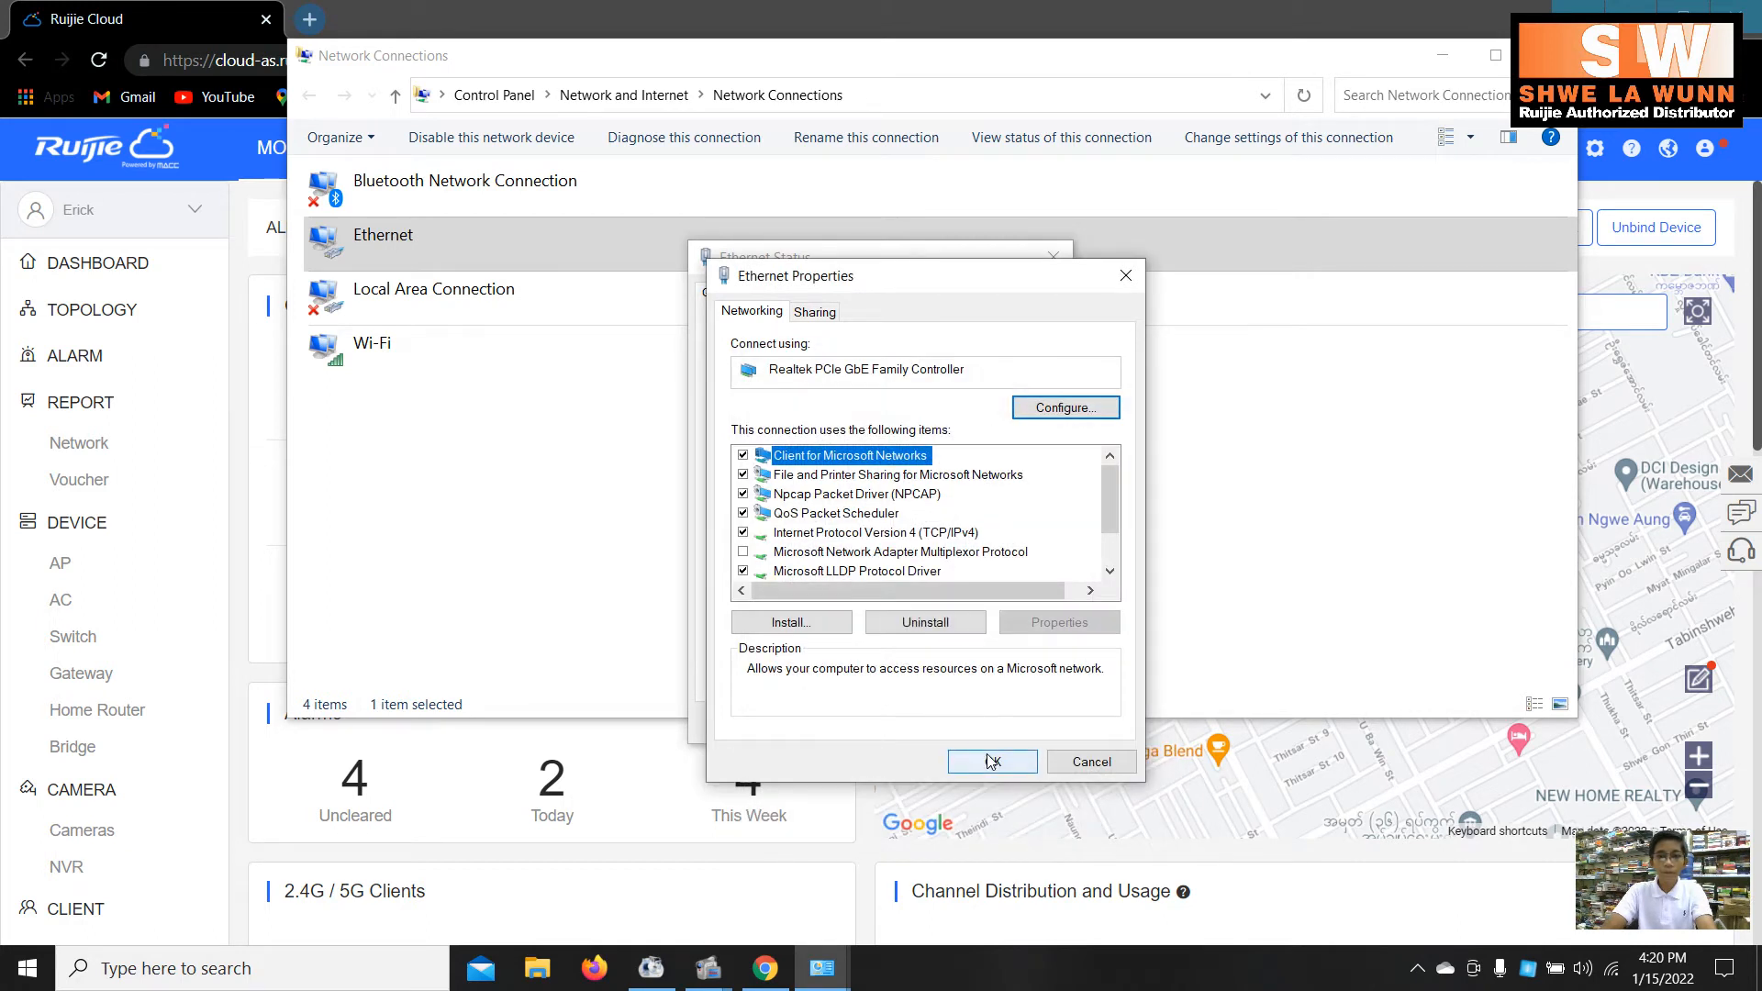
click(993, 762)
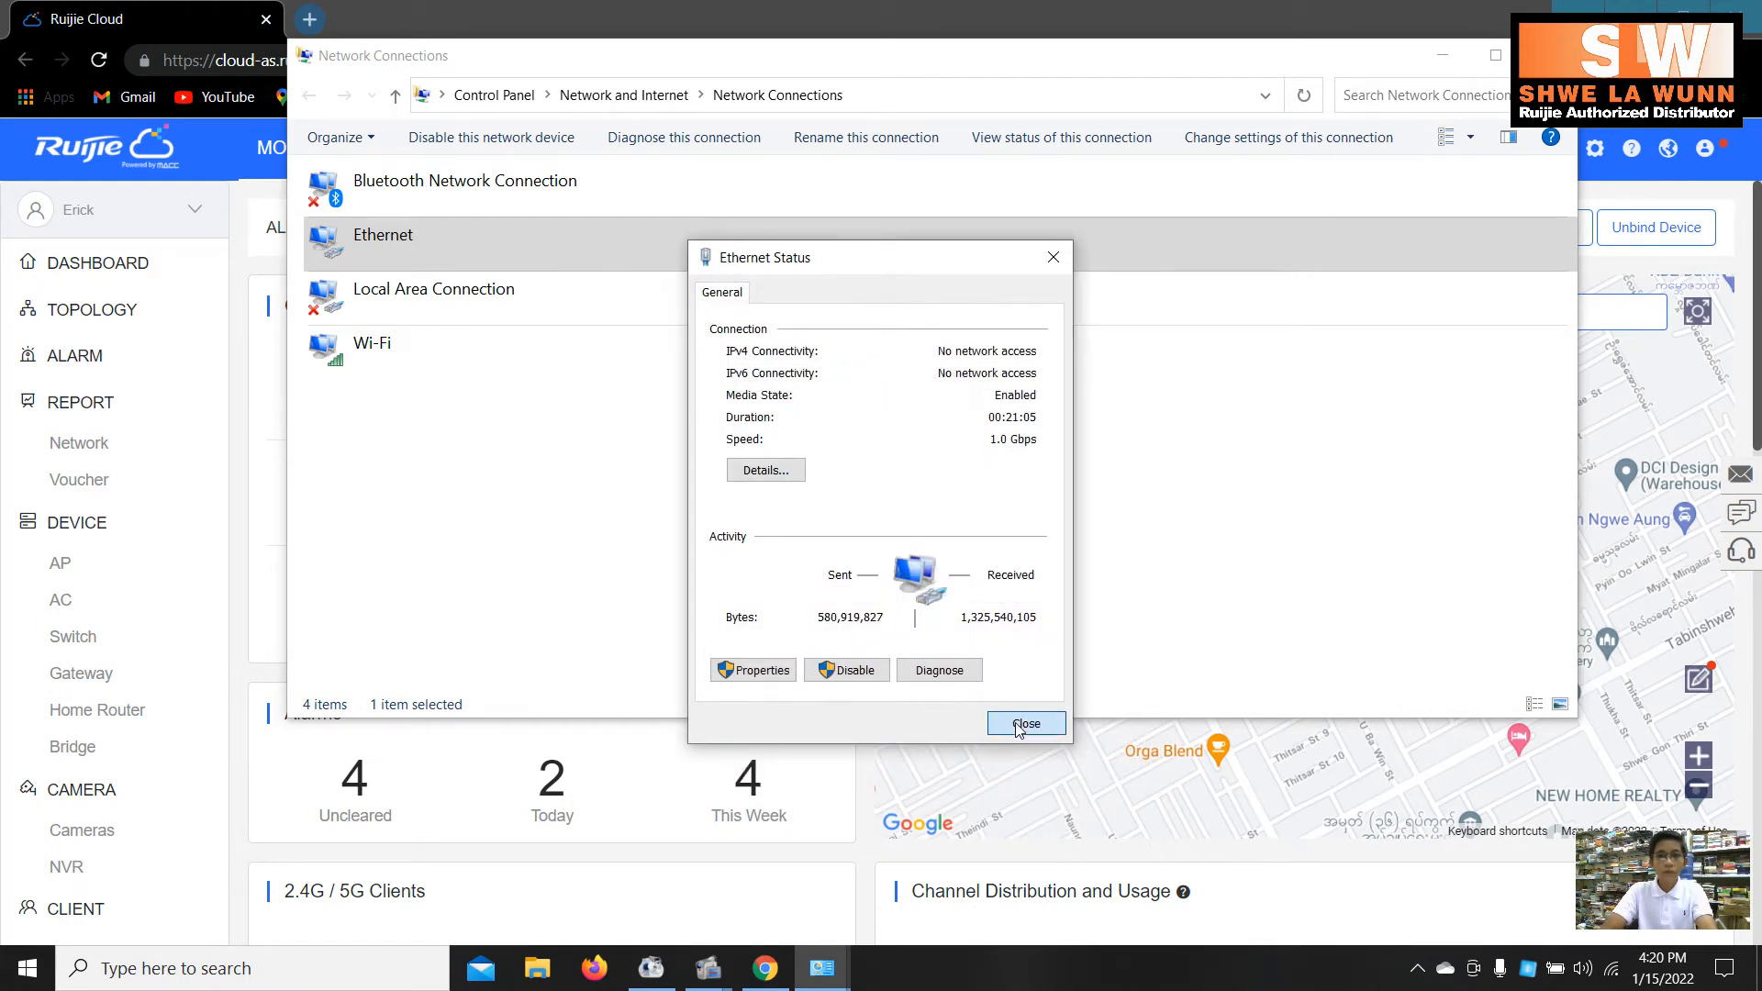
click(1017, 725)
click(1549, 55)
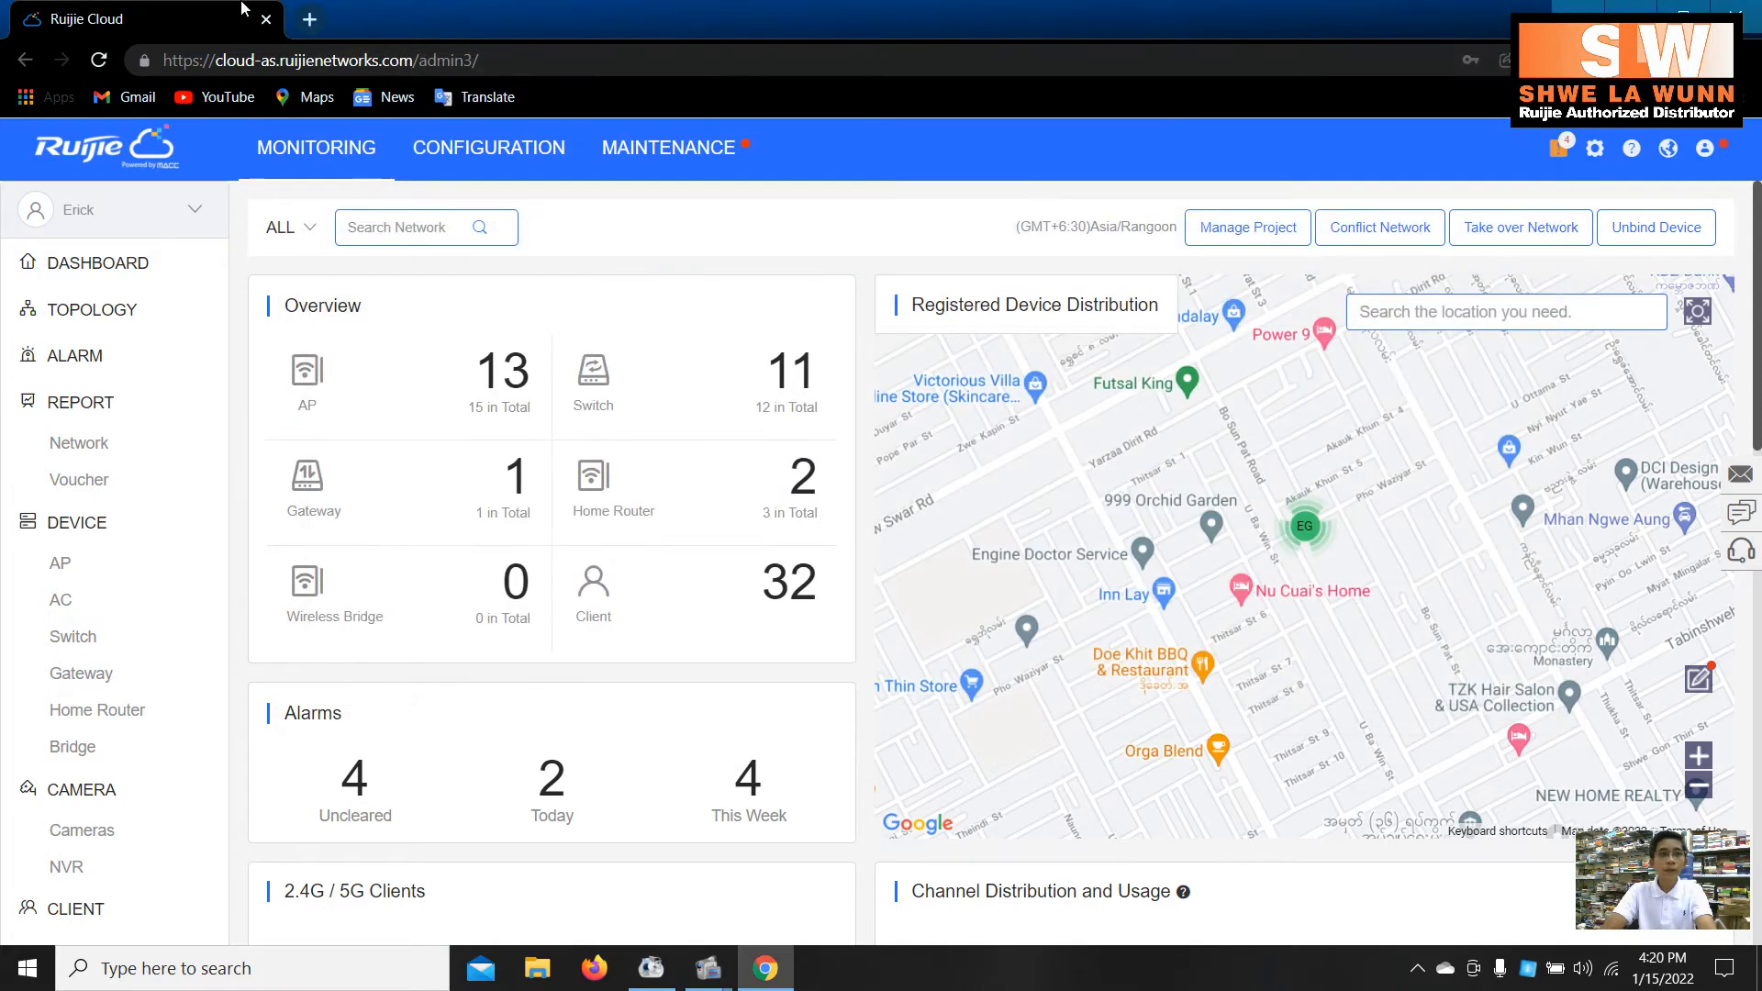
- Browse to 192.168.110.1 in a new Chrome tab
click(308, 29)
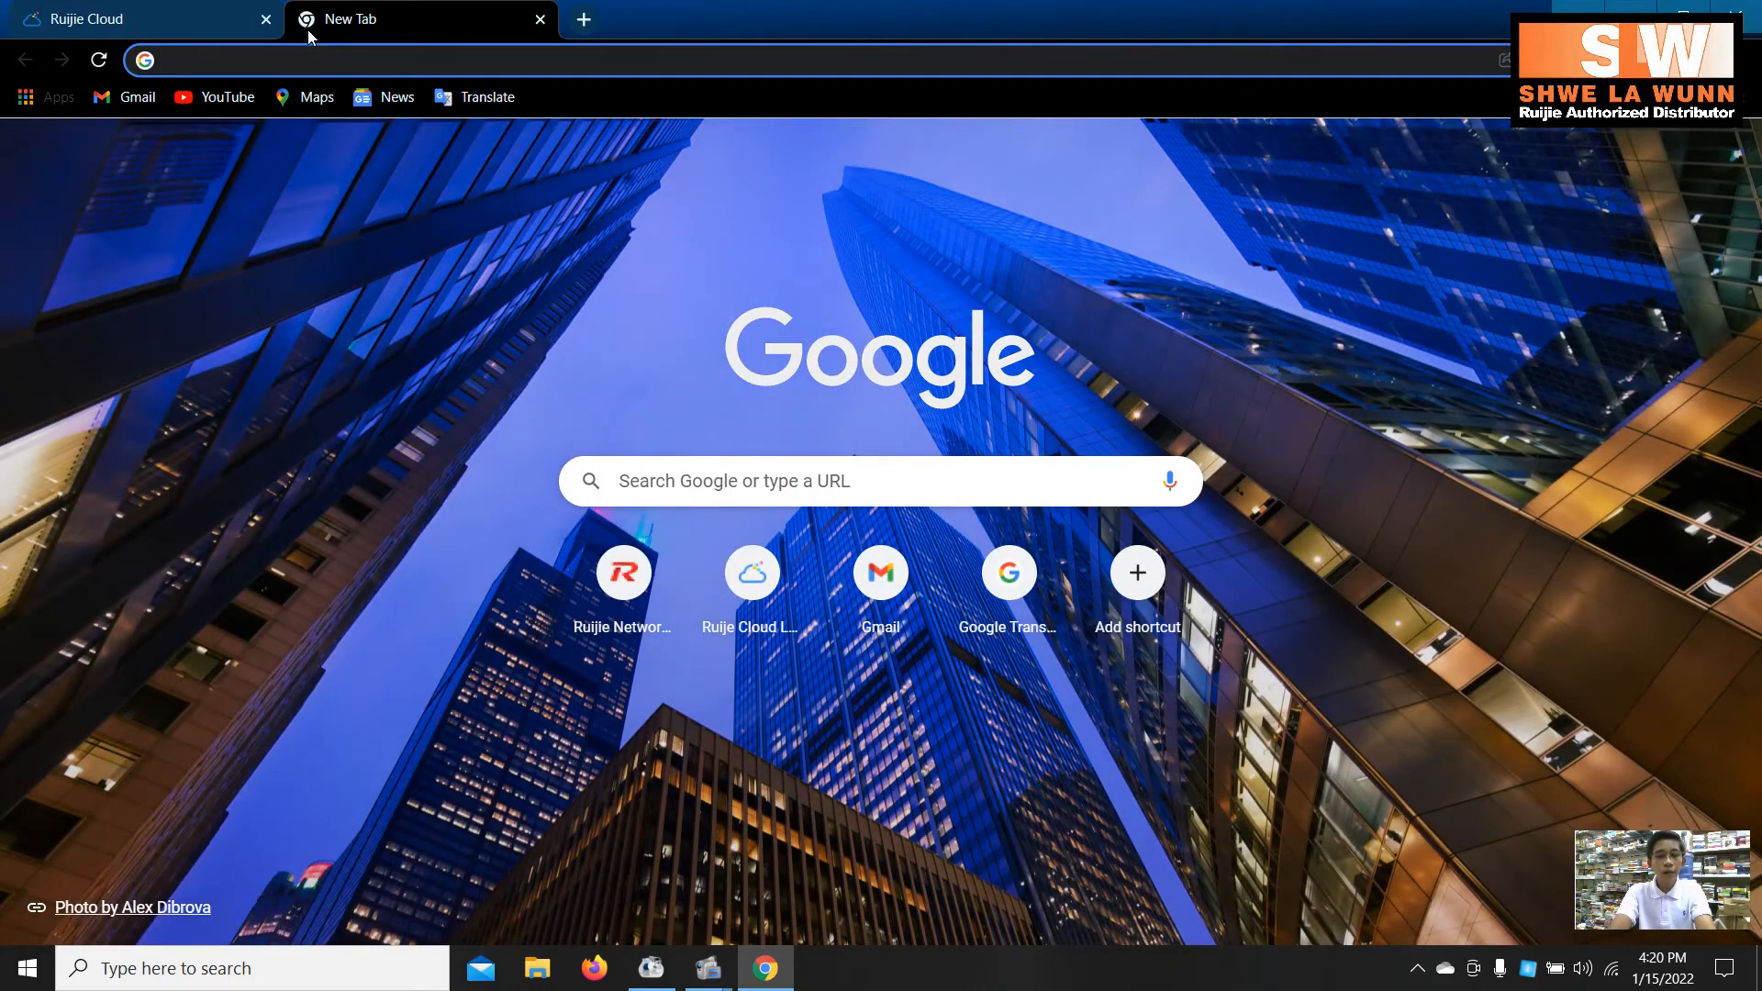
text(102)
key(BackSpace)
key(BackSpace)
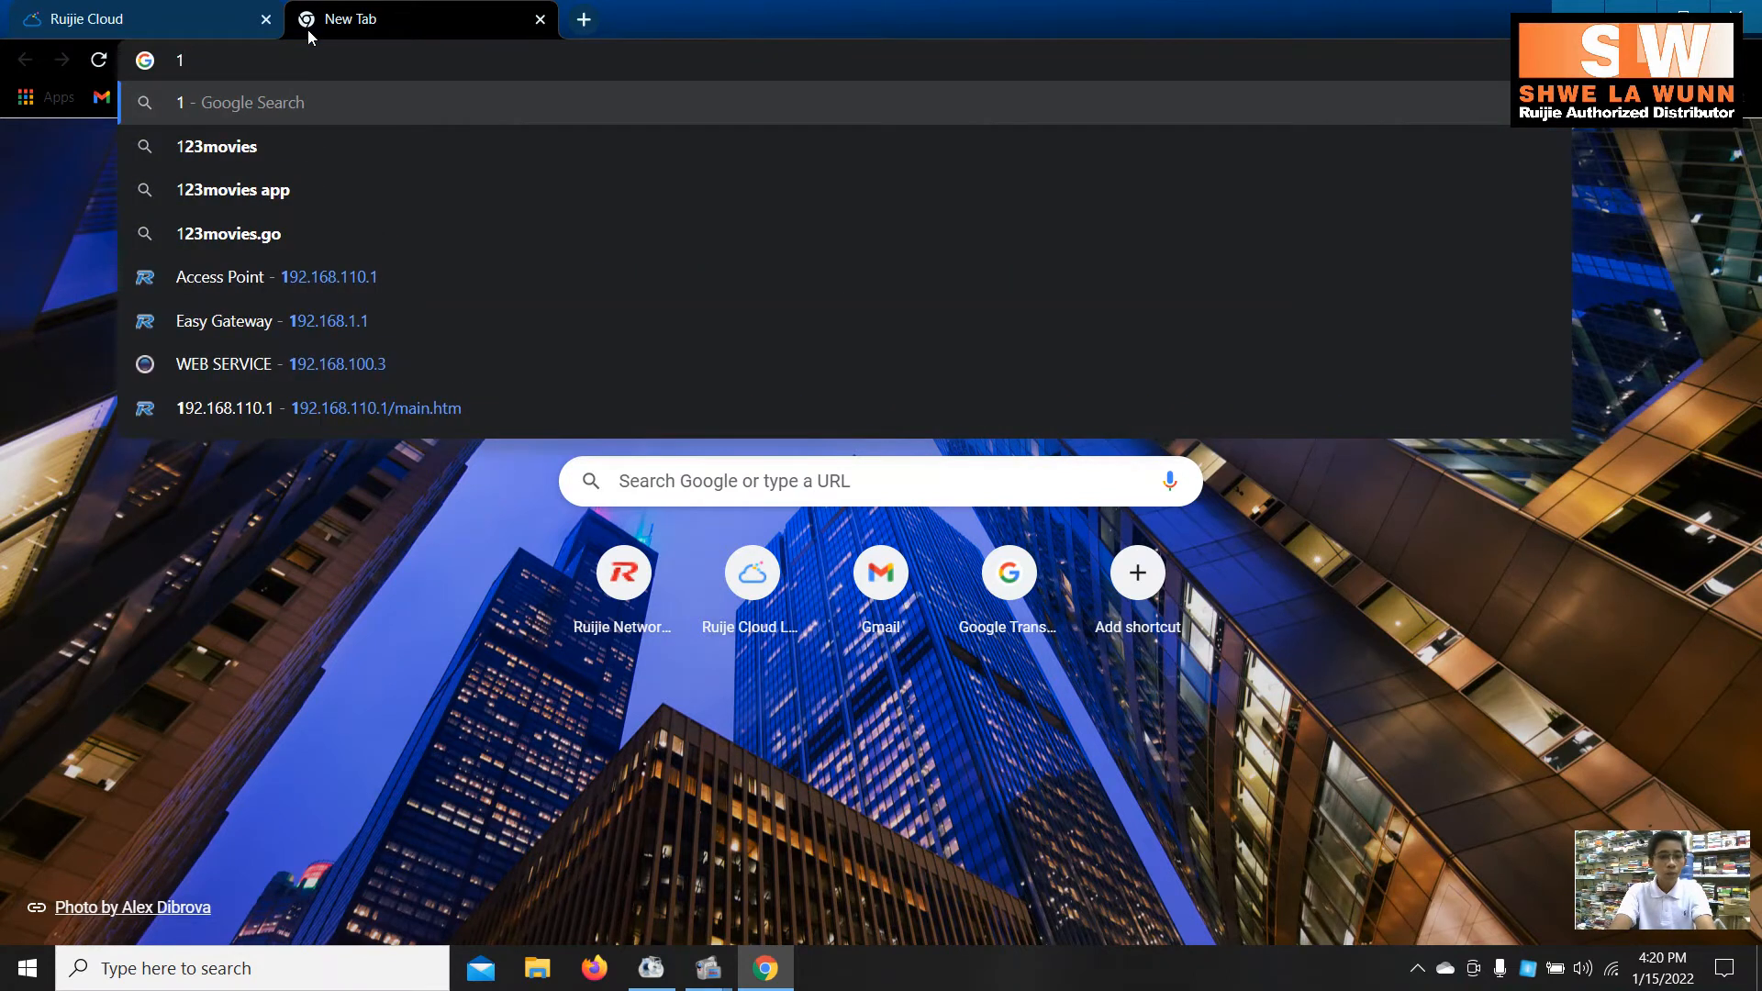
text(92.168.110.)
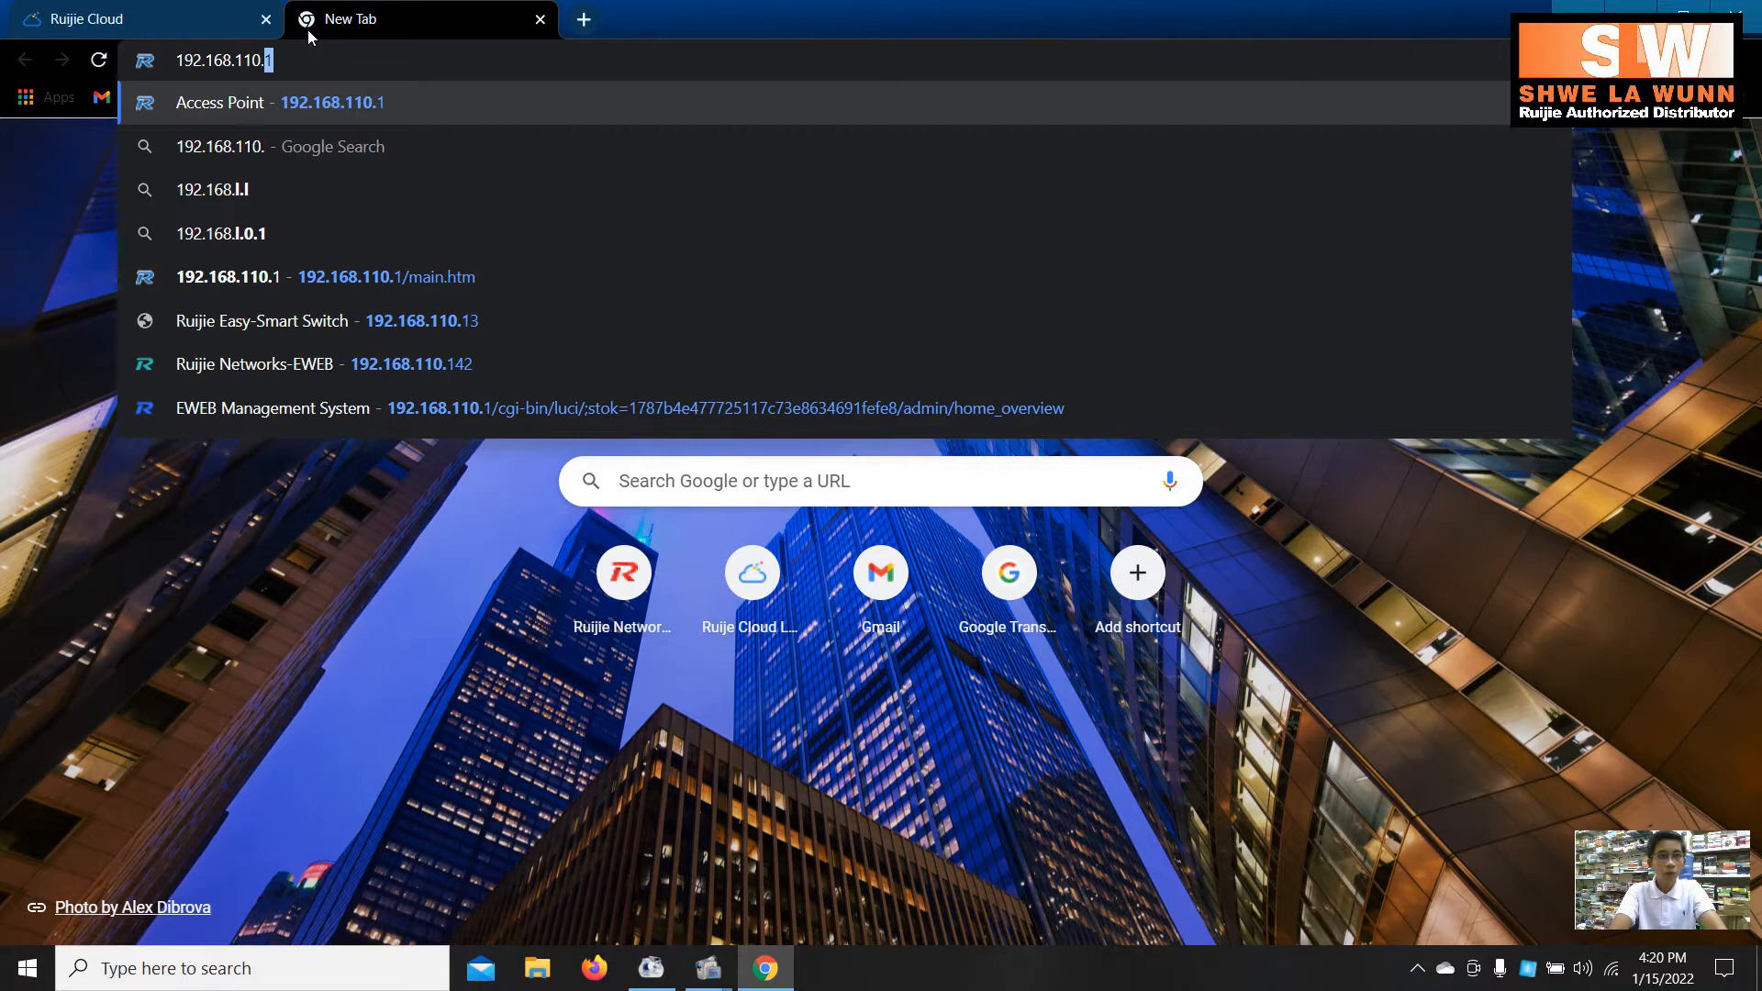
key(Return)
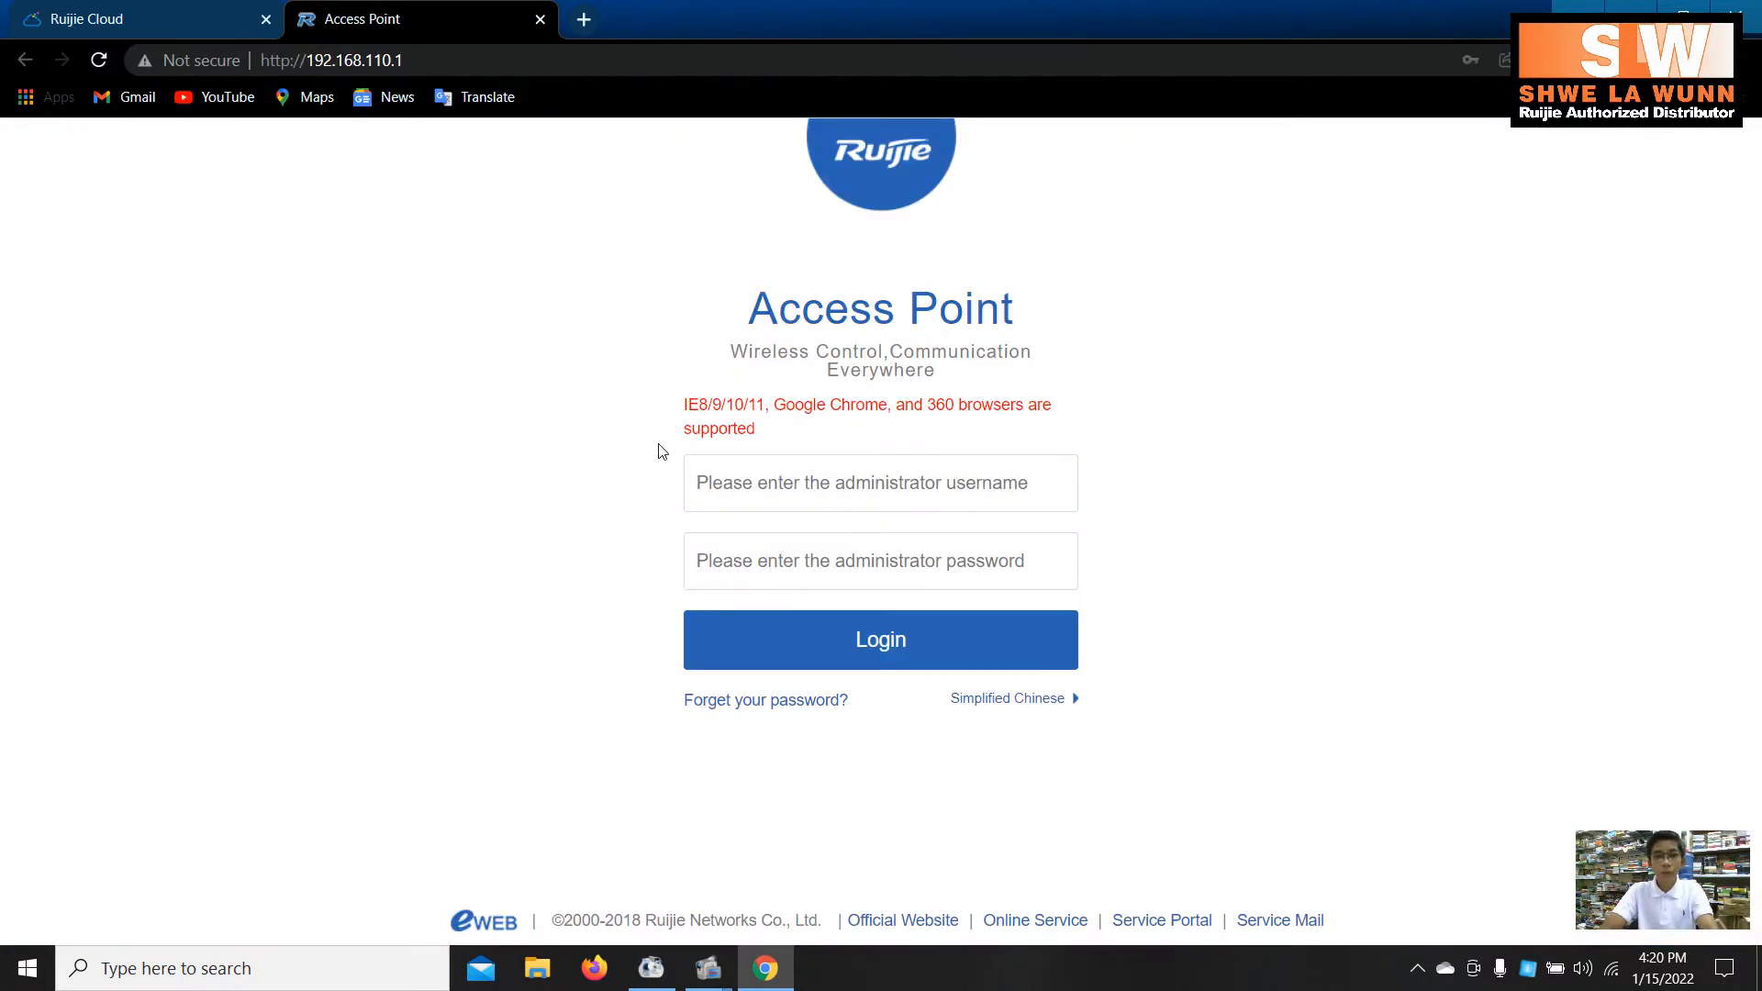
- Log in with the administrator username and password, dismissing Chrome's password warning
click(715, 462)
text(admin)
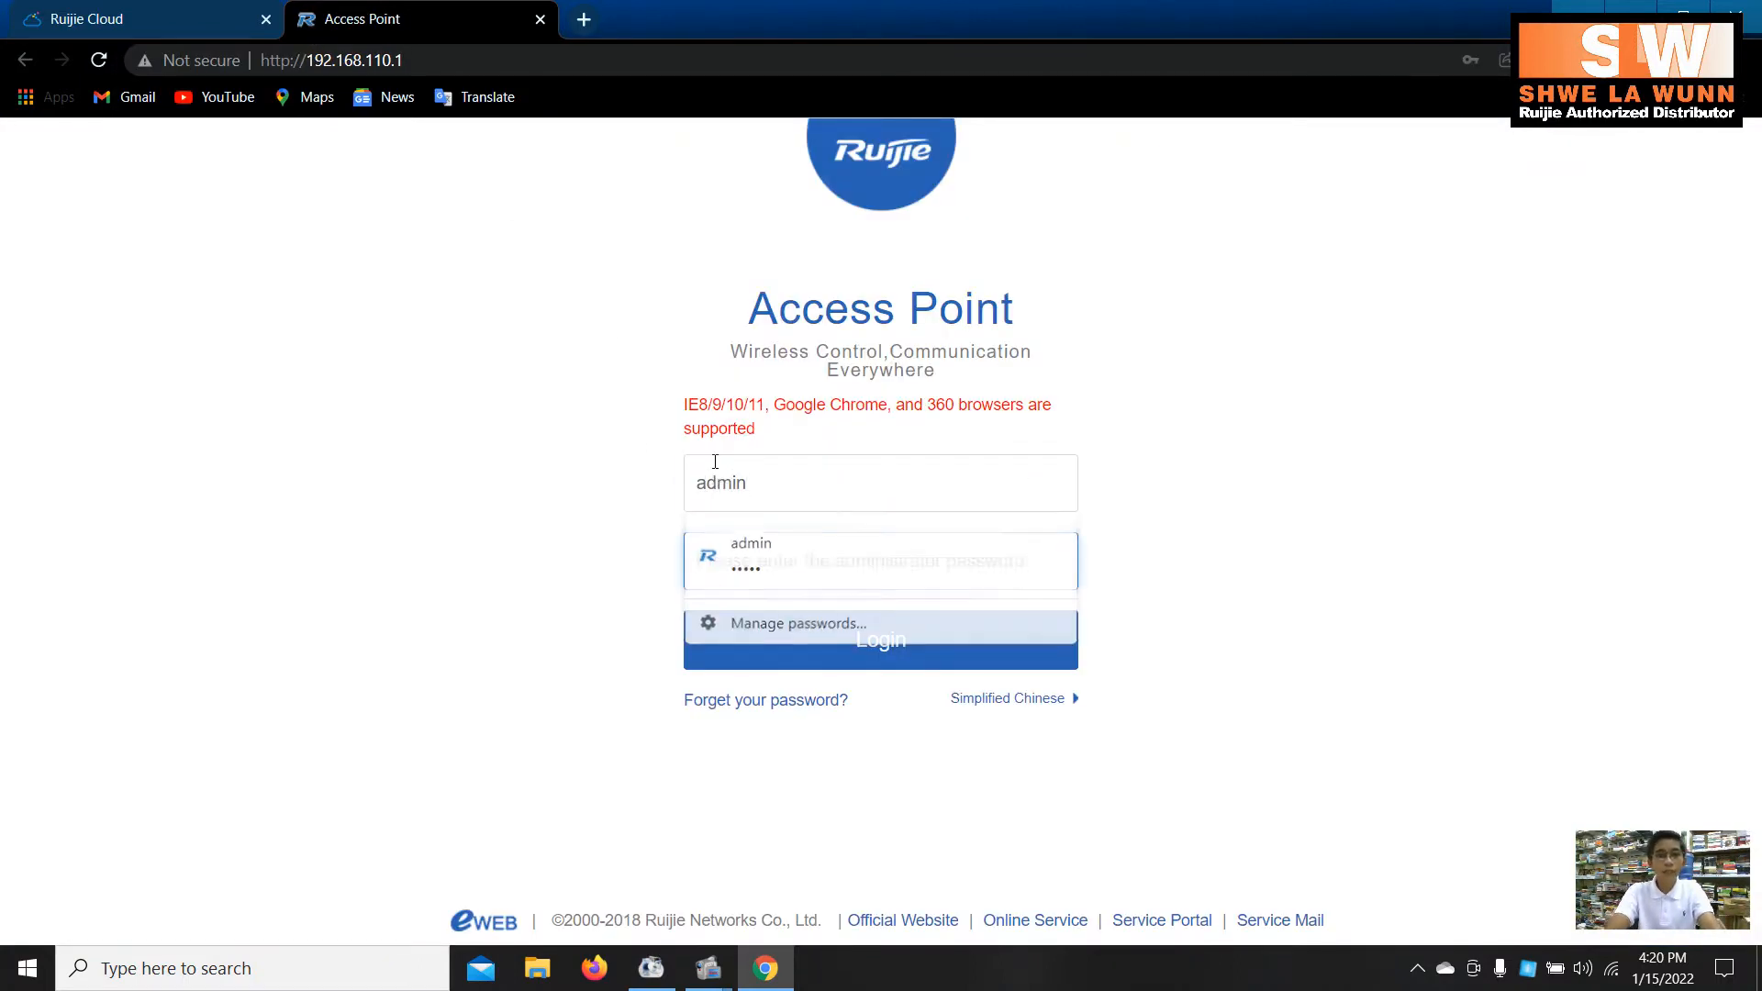
key(Tab)
text(admin)
key(Return)
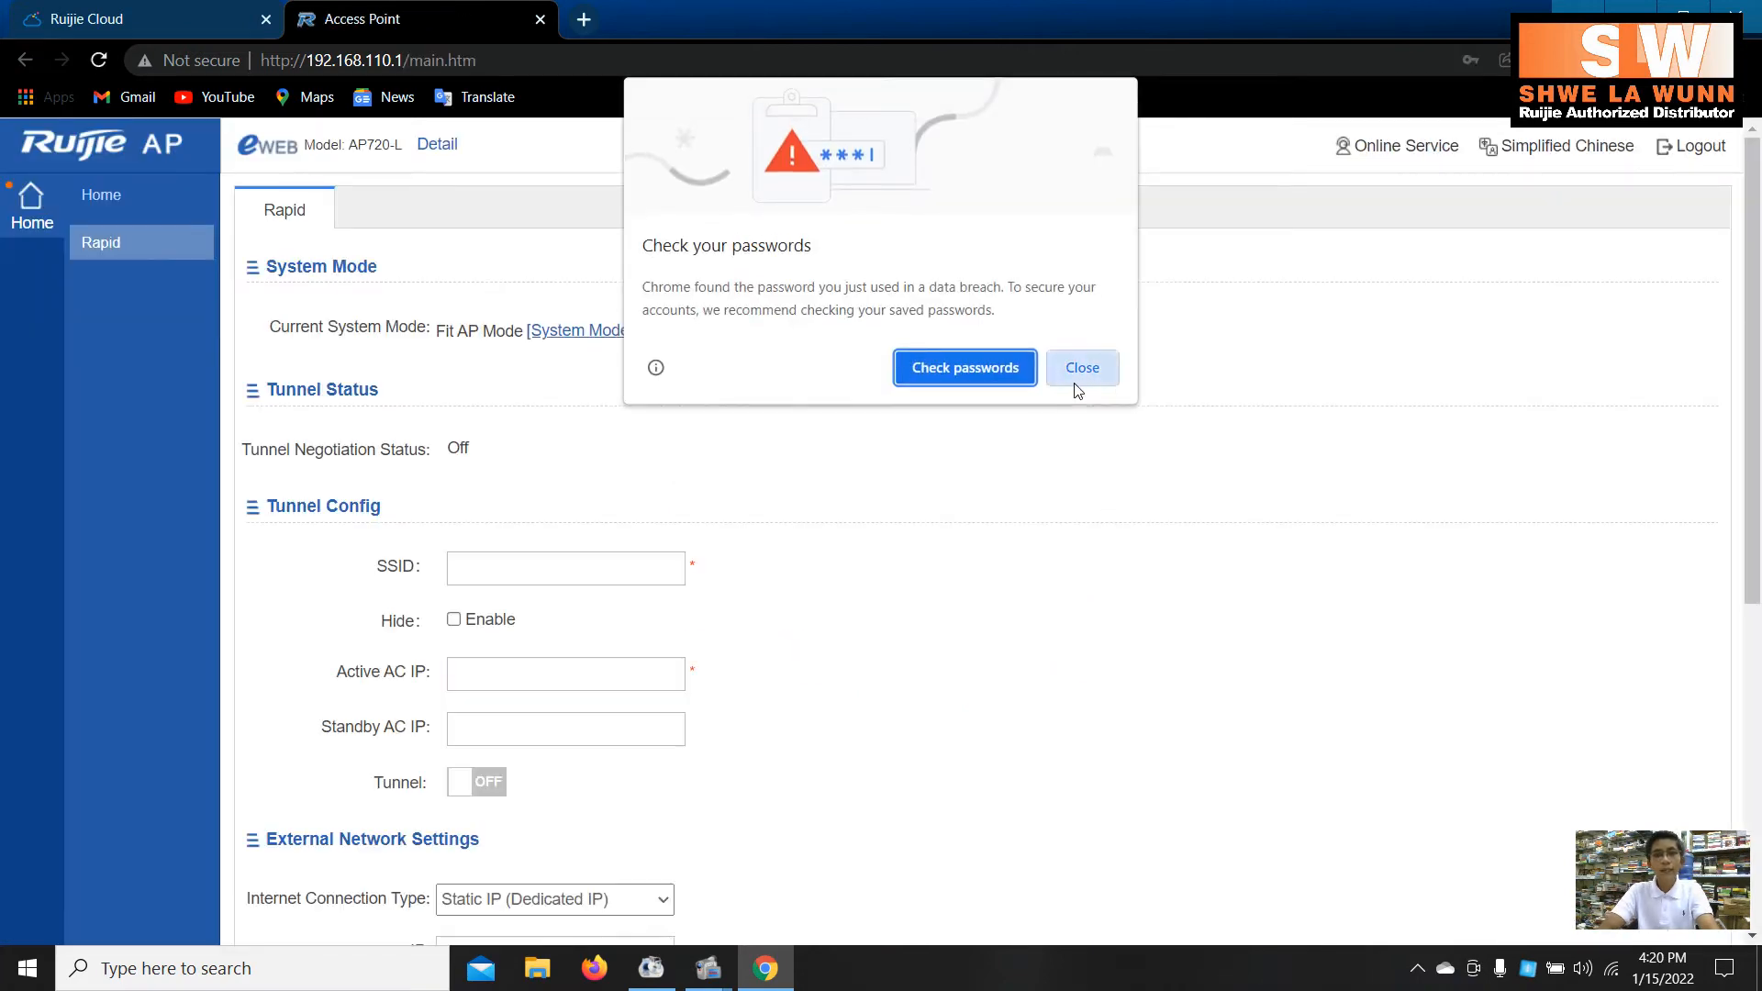
click(1081, 370)
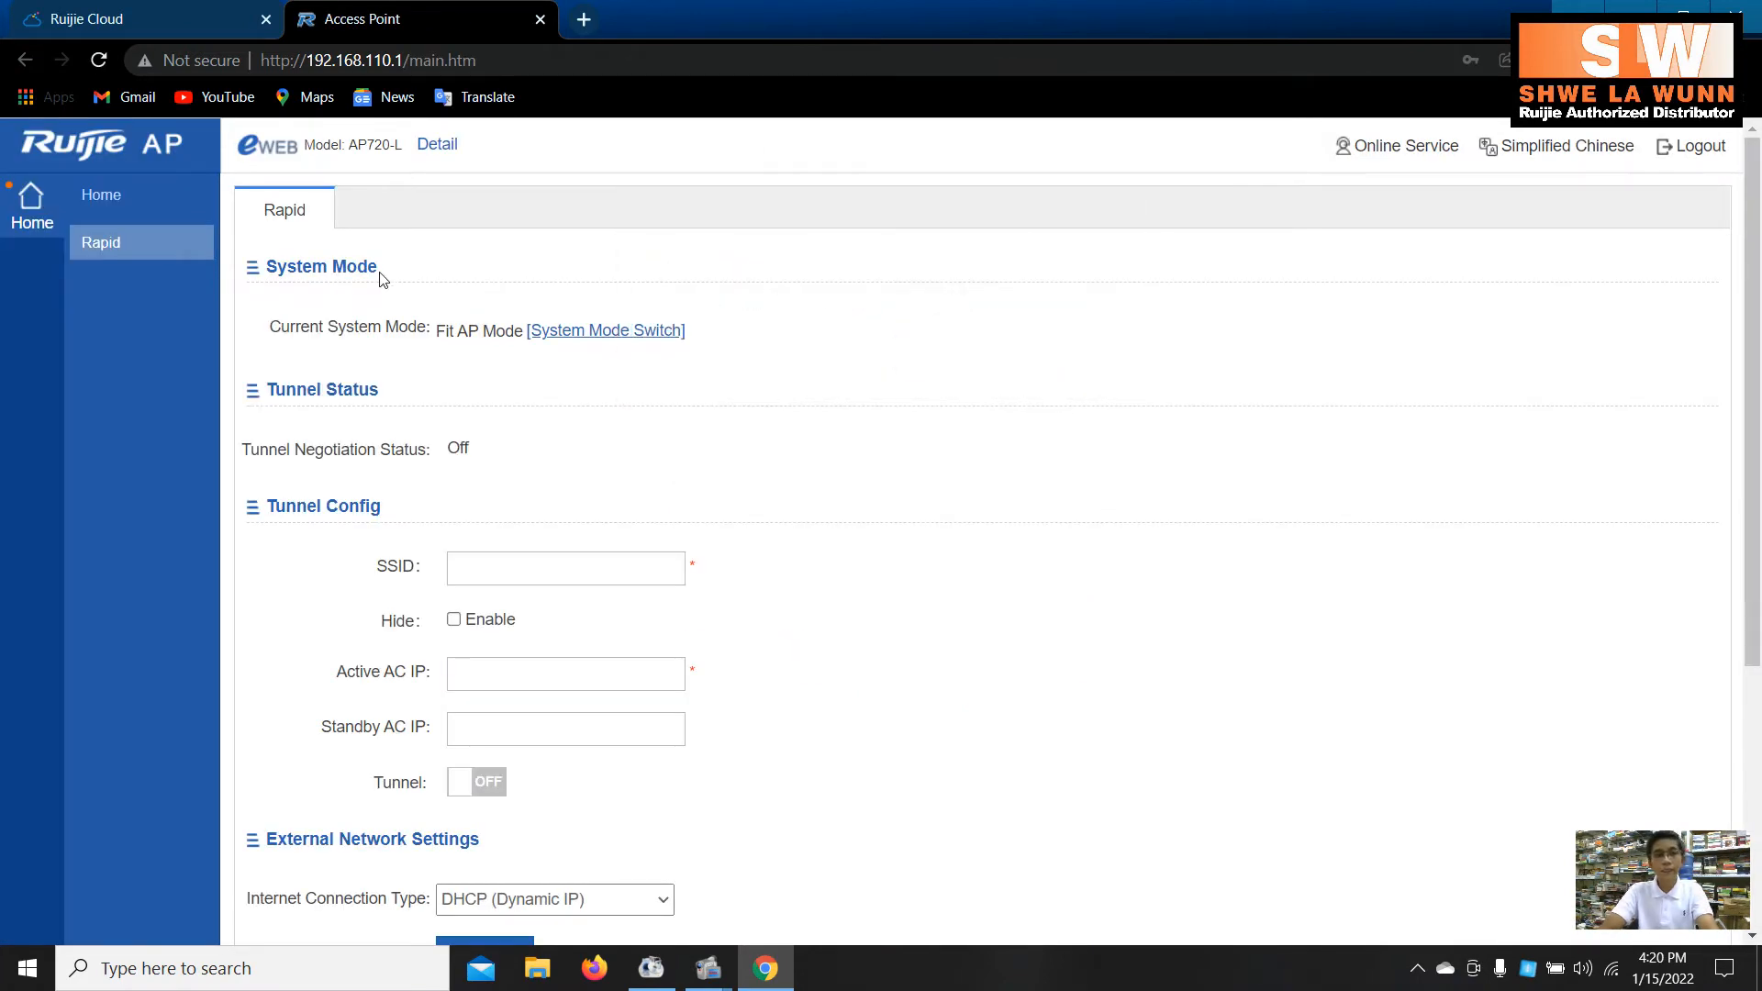
- Highlight the System Mode heading and current Fit AP Mode, then open the System Mode Switch choices
drag(385, 274, 237, 269)
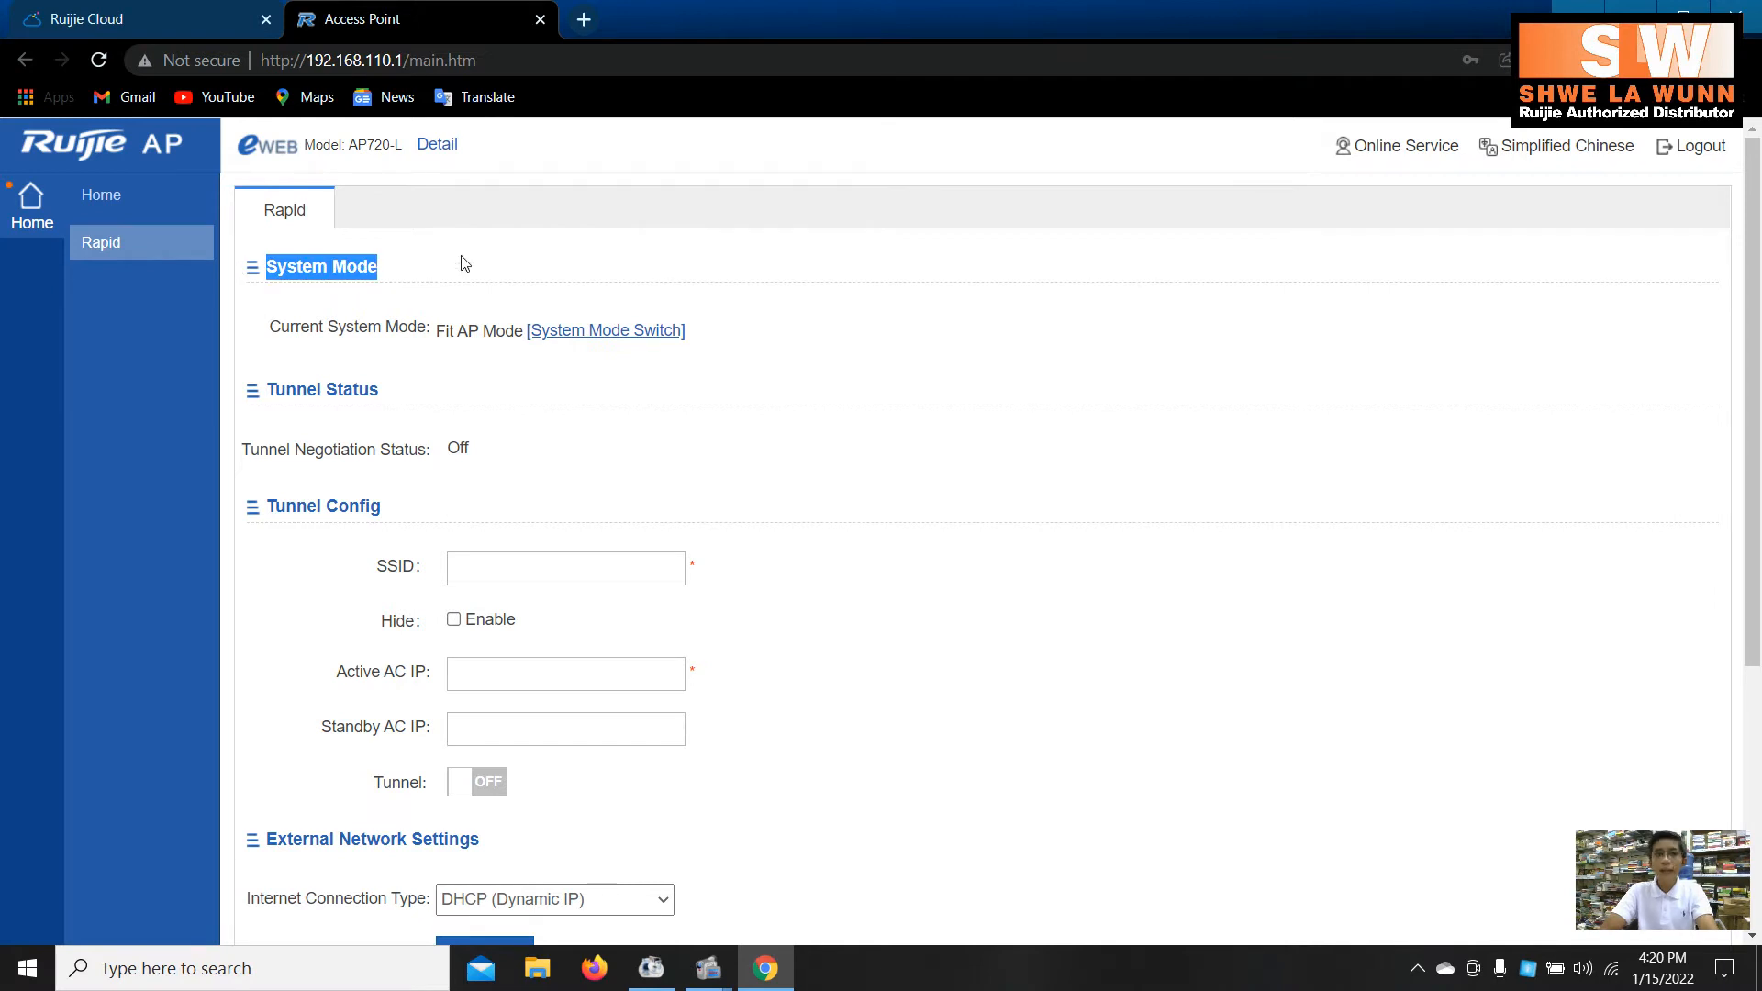
click(544, 206)
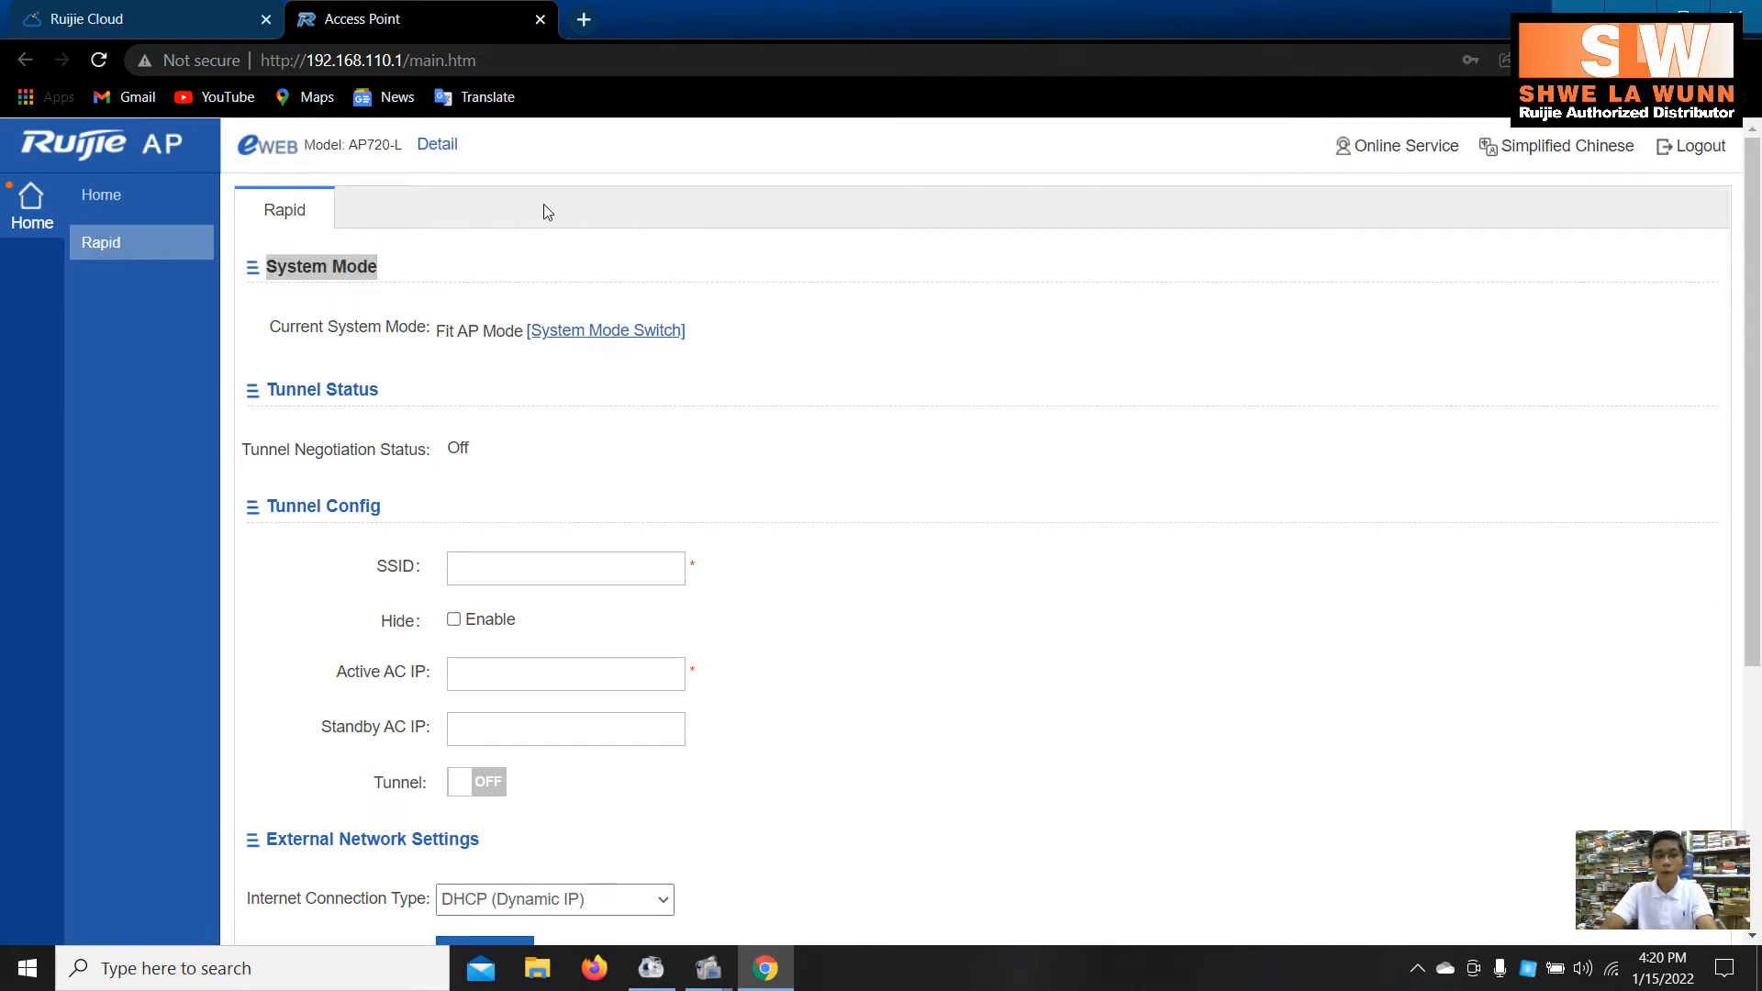
click(555, 259)
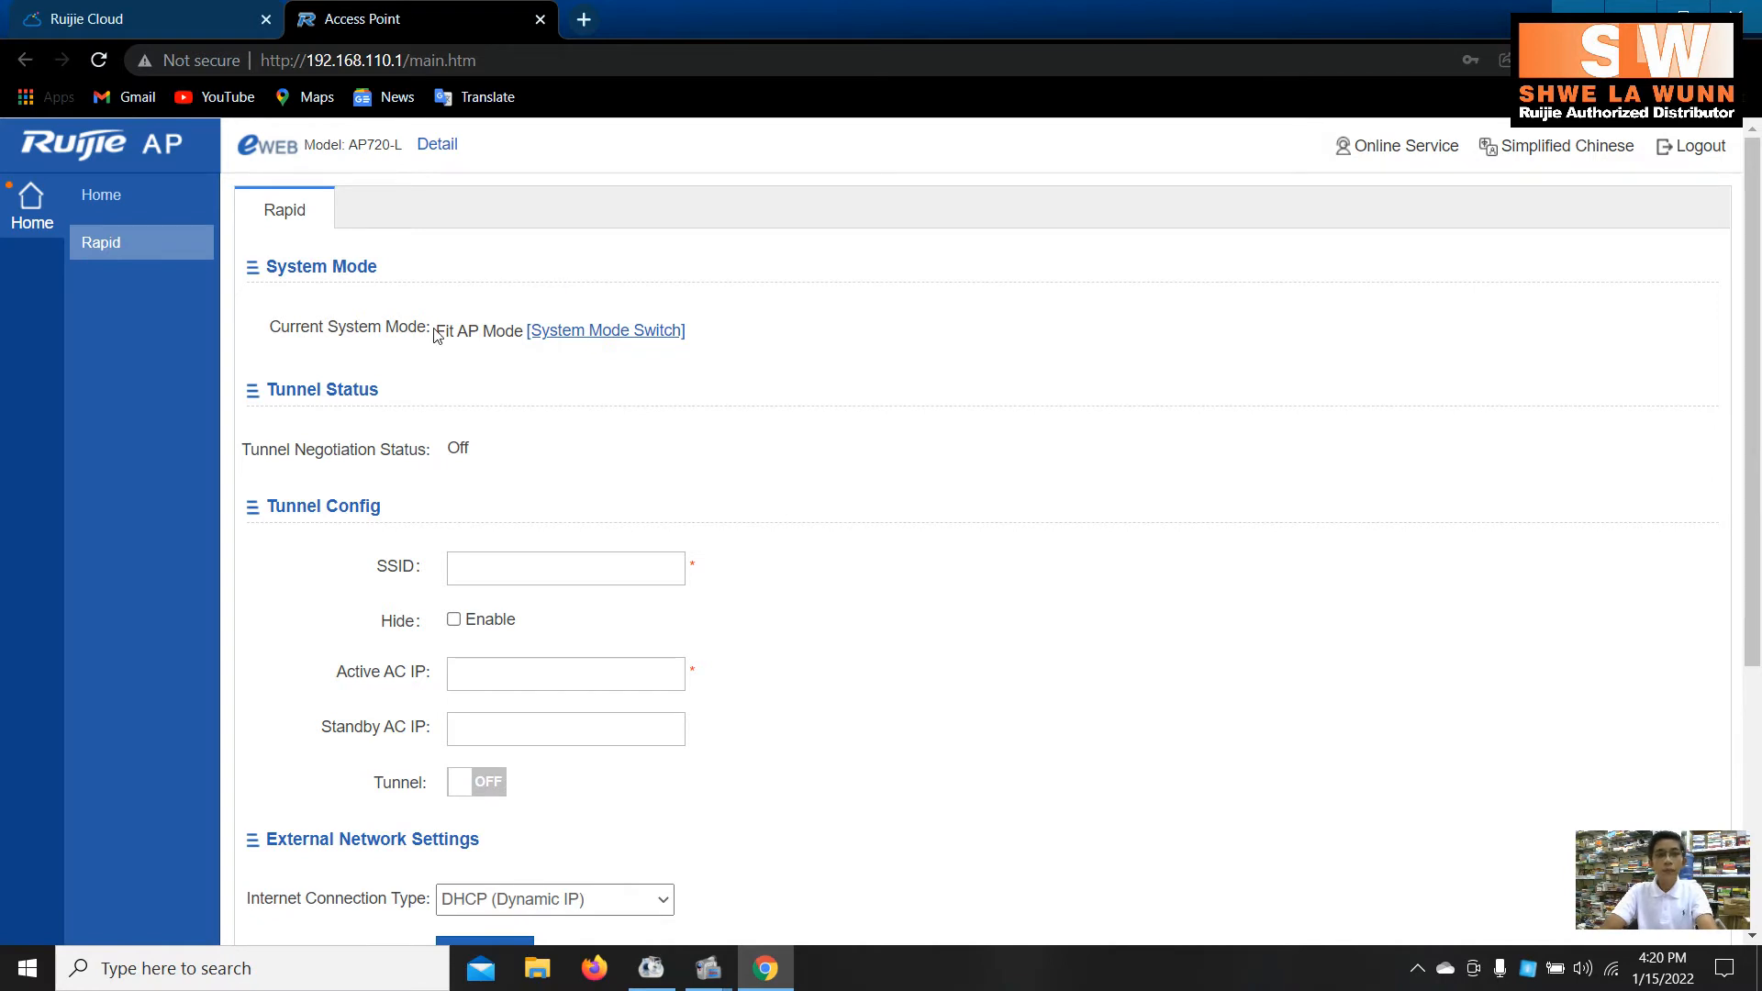
drag(435, 333, 606, 275)
click(606, 275)
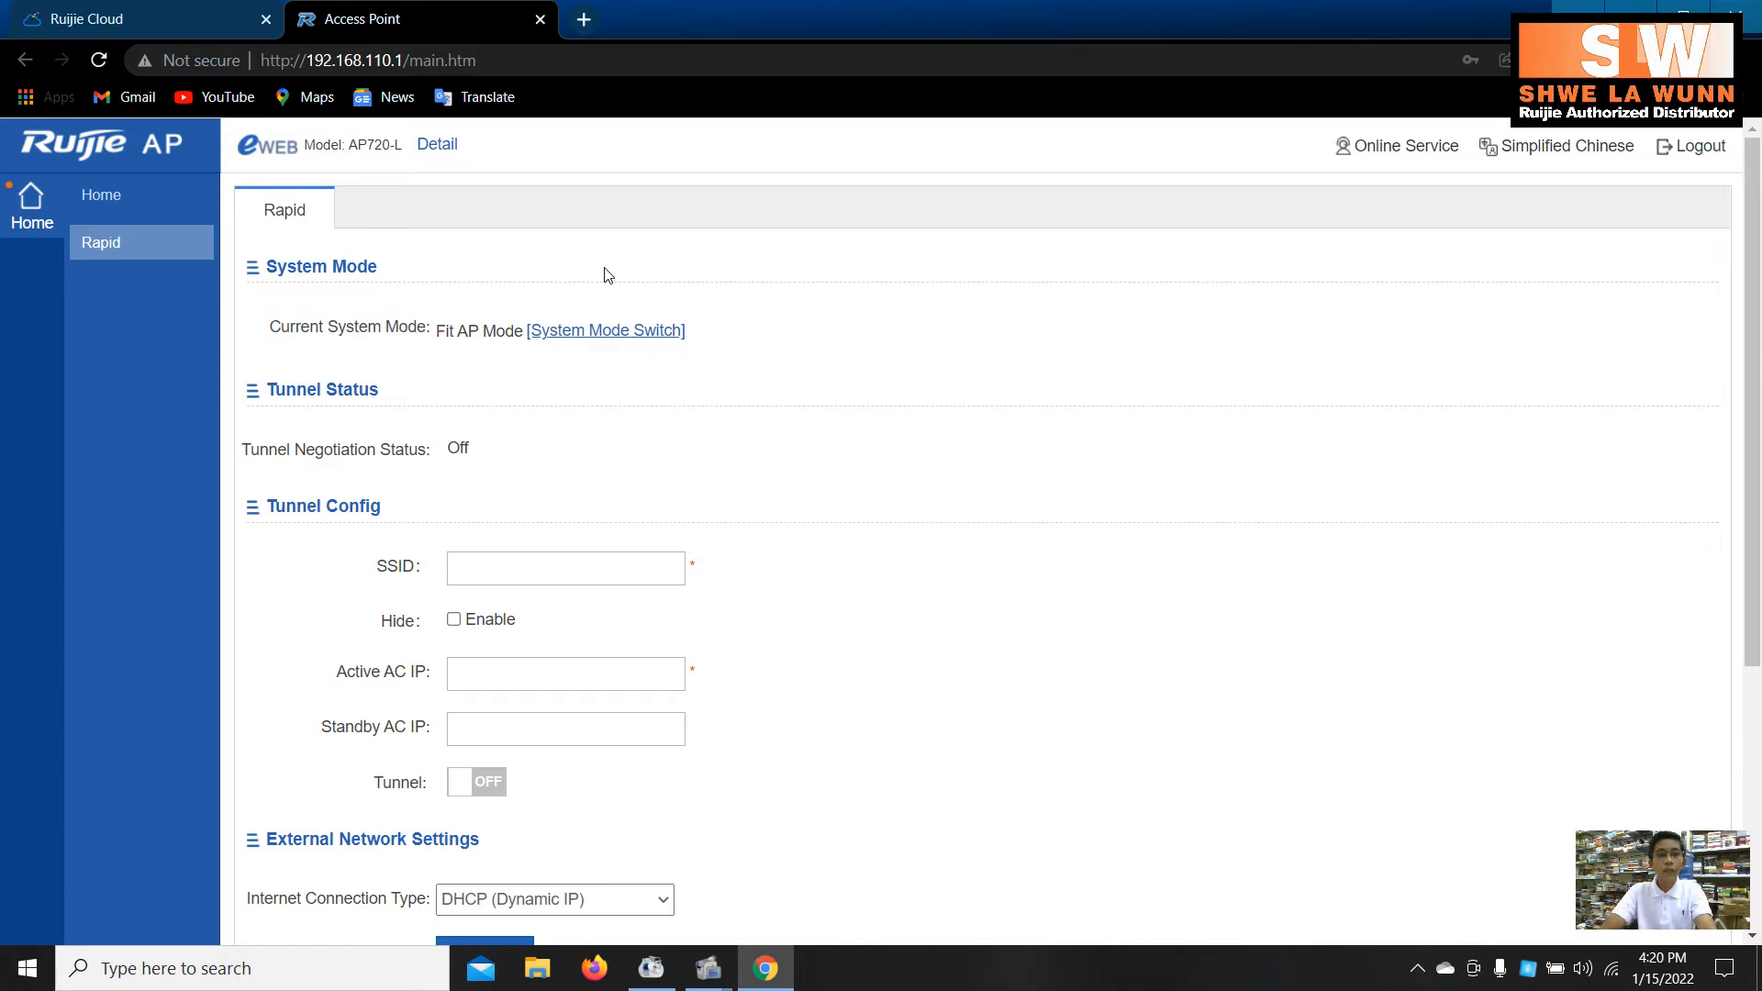
click(605, 333)
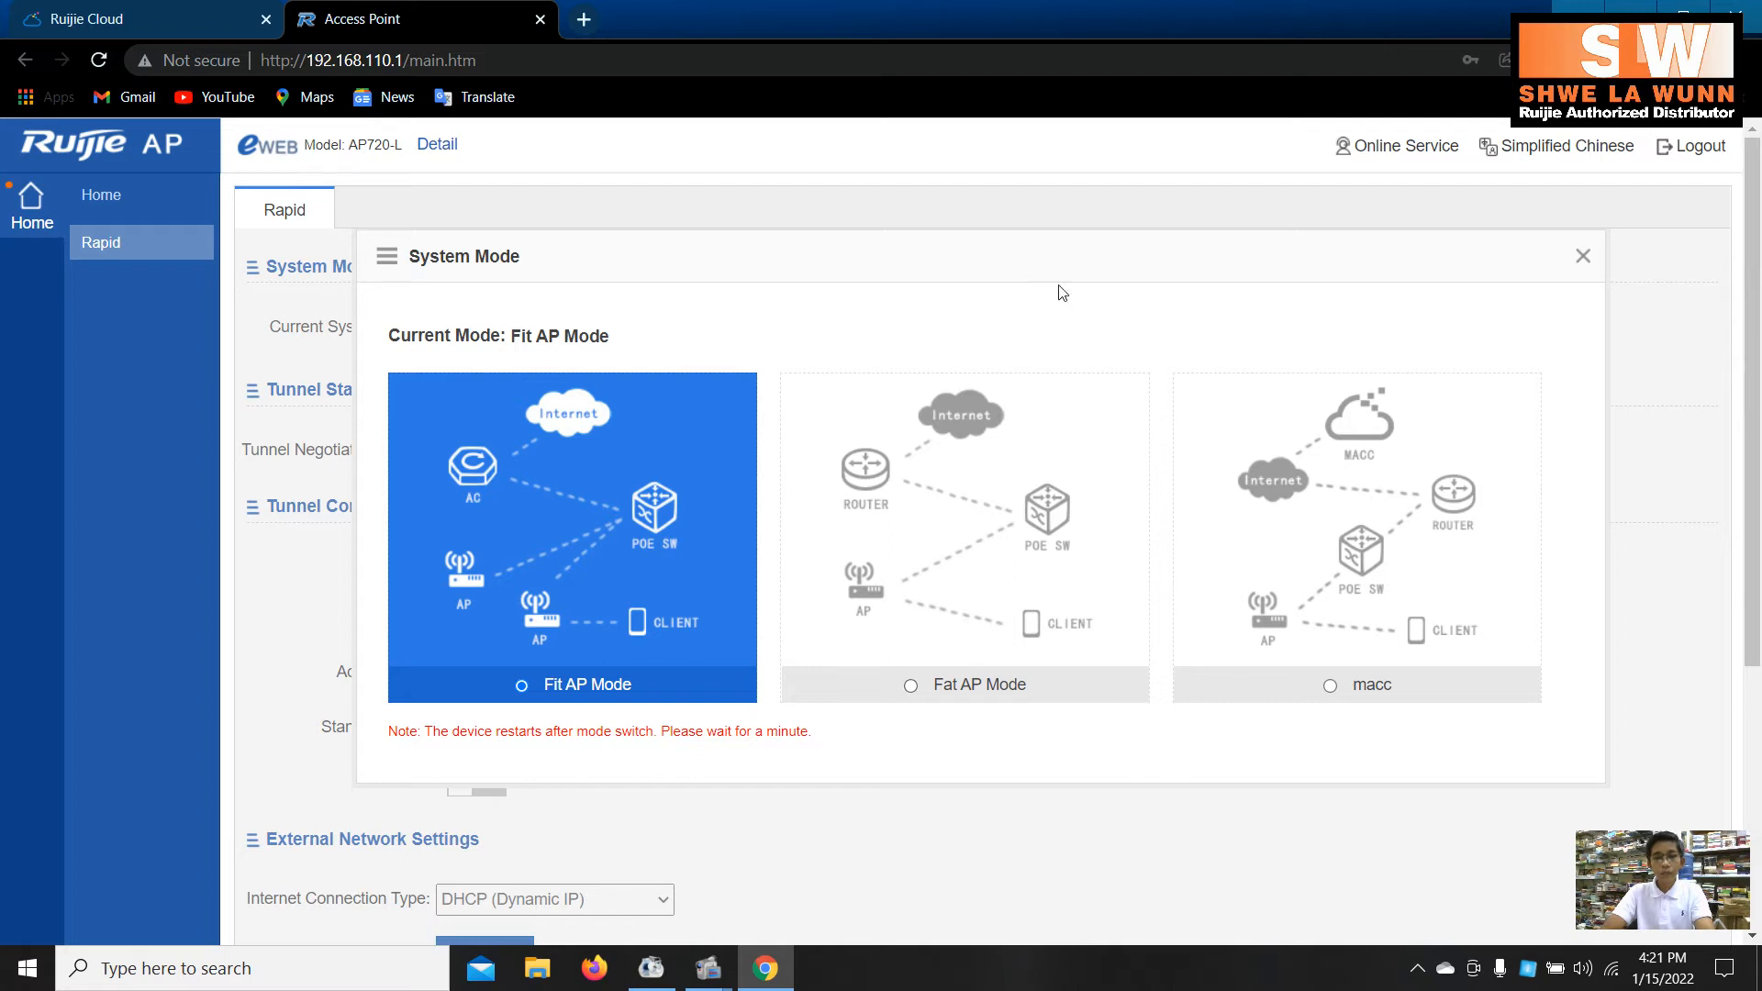
- Select macc as the access point's system mode
click(1330, 686)
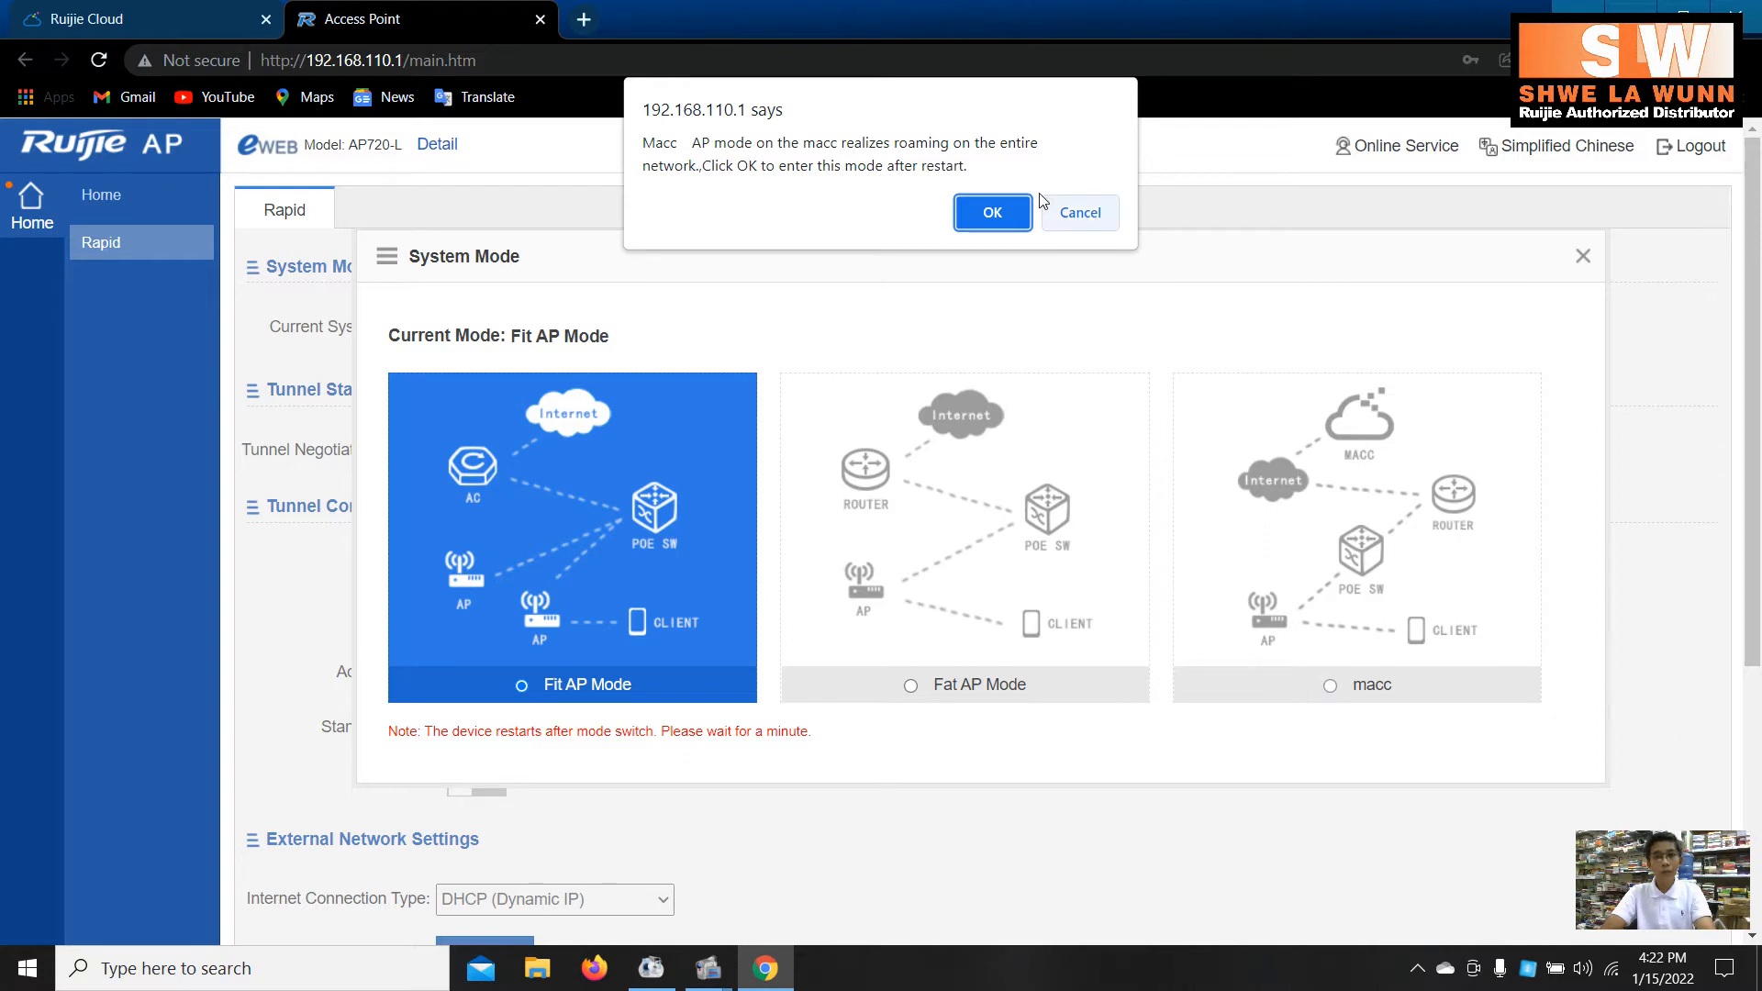
- Confirm the switch to macc mode so the access point restarts
click(1008, 212)
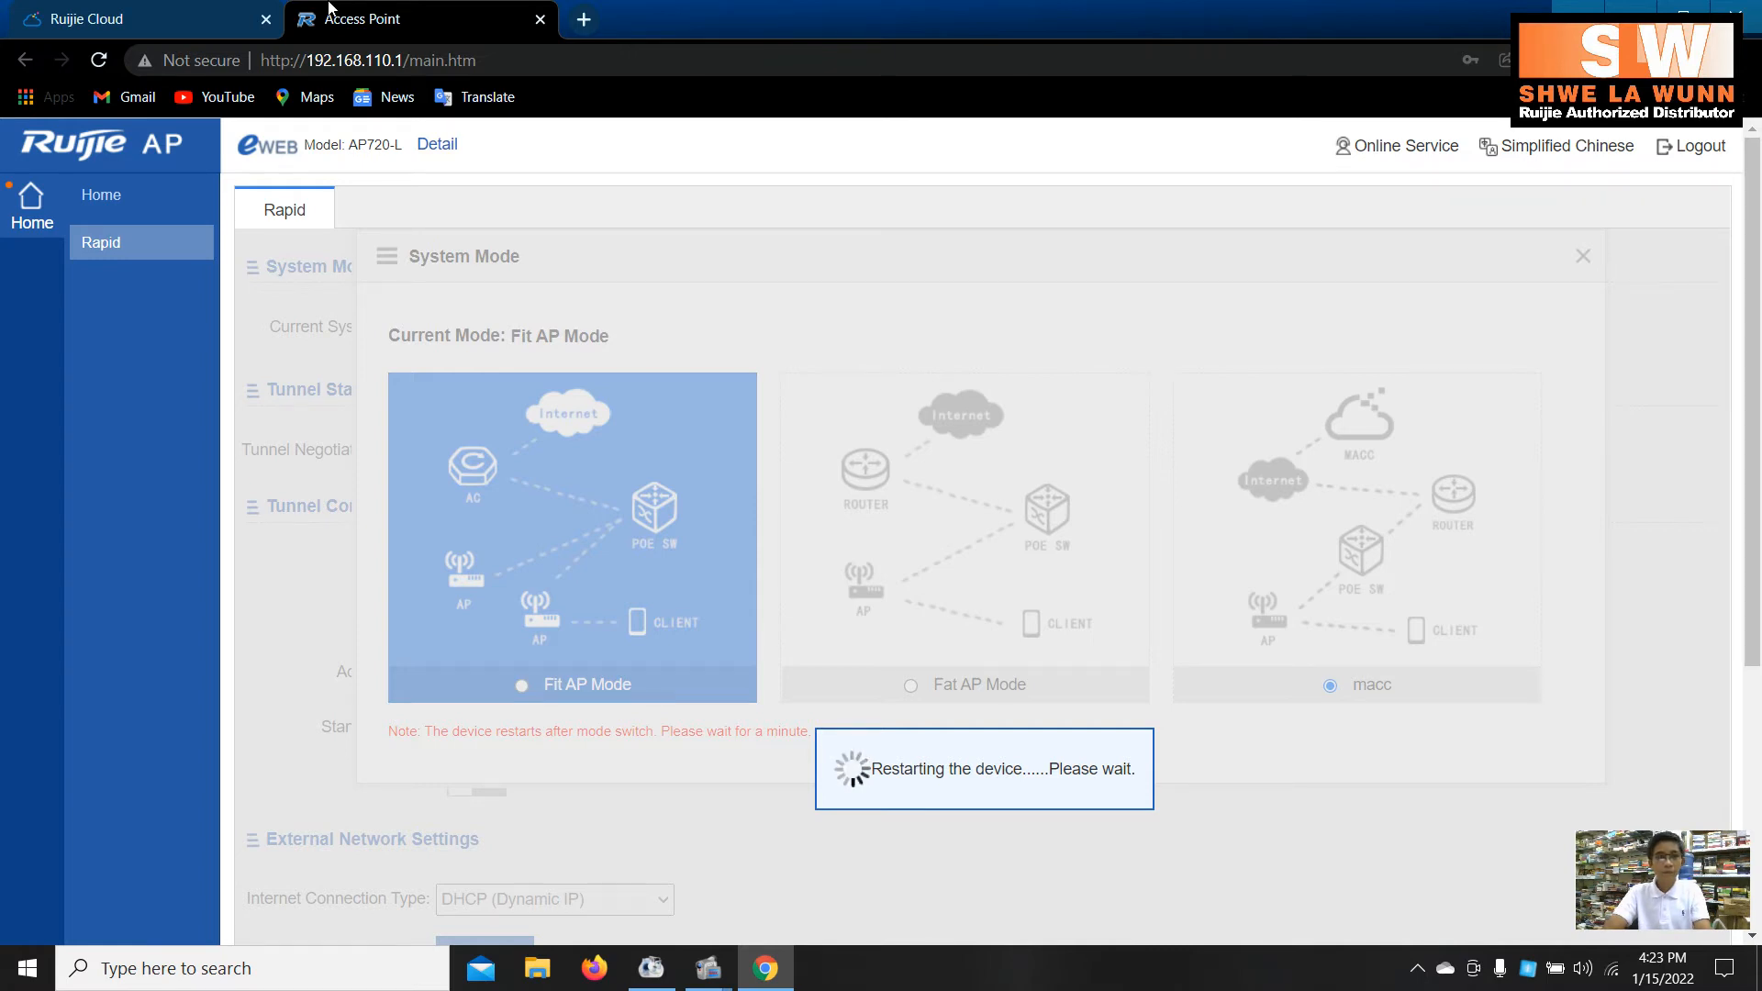
- Reload the page after the restart to return to the eWeb login
click(101, 64)
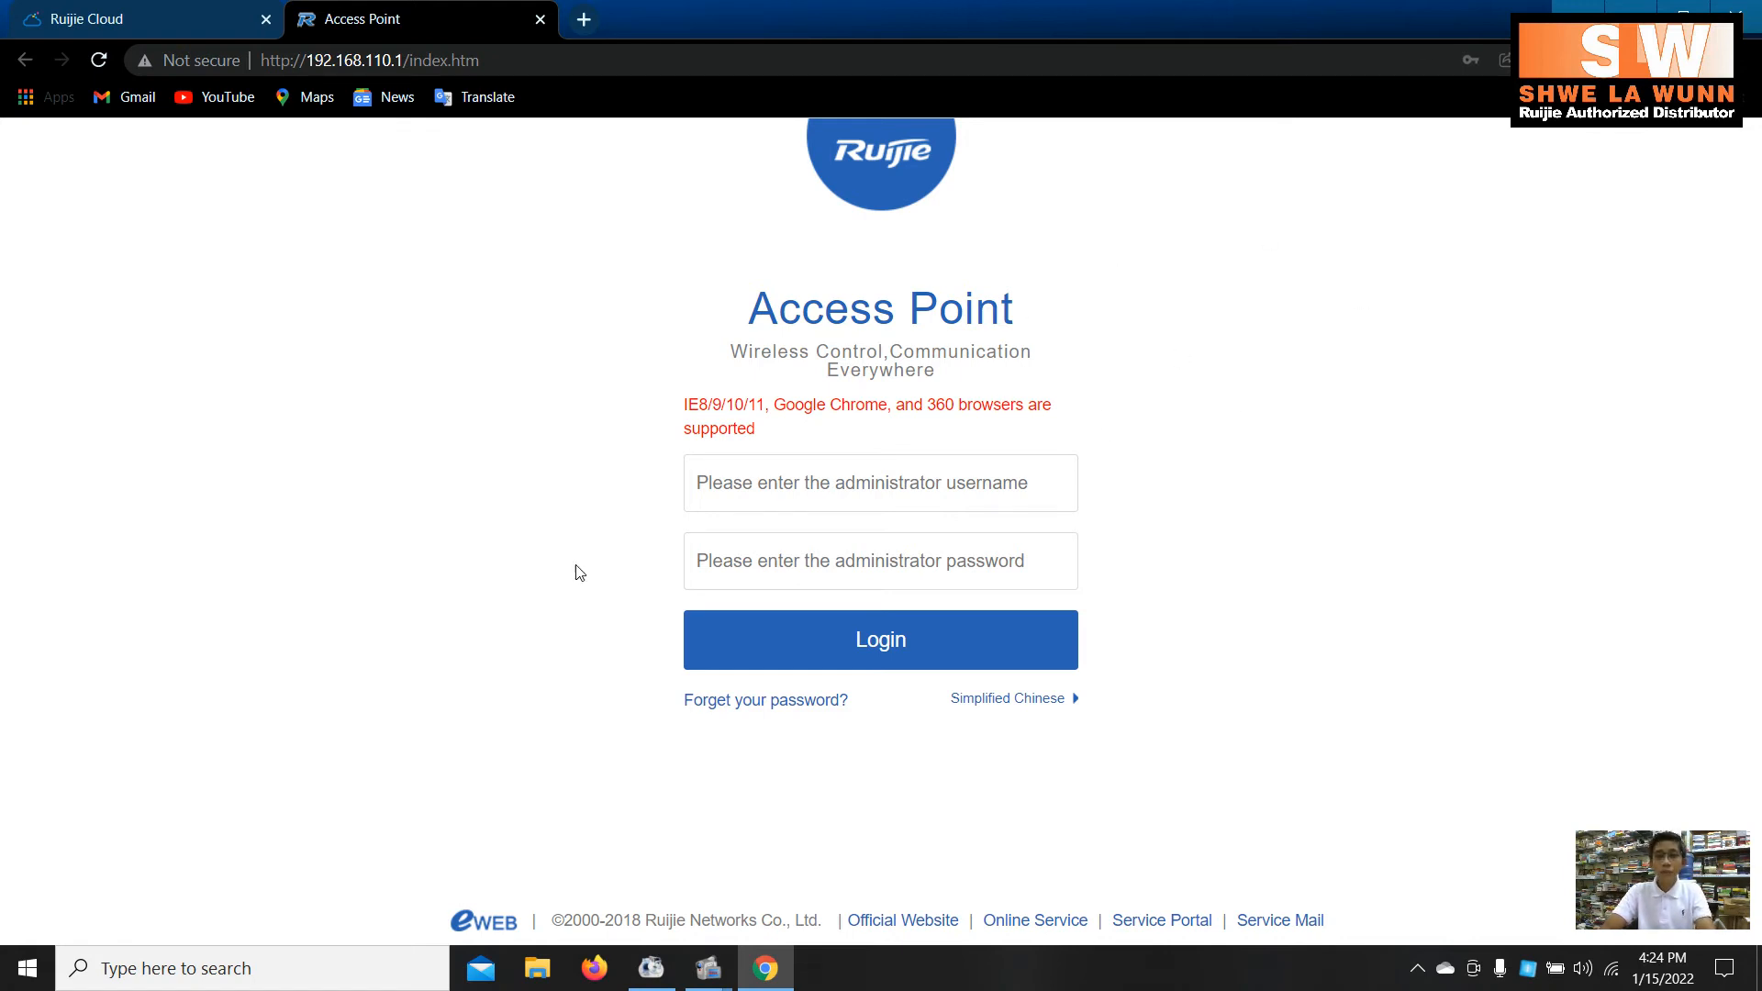
- Sign in with the administrator credentials, retrying after the failed attempt, and dismiss the password breach warning
click(912, 478)
text(admin)
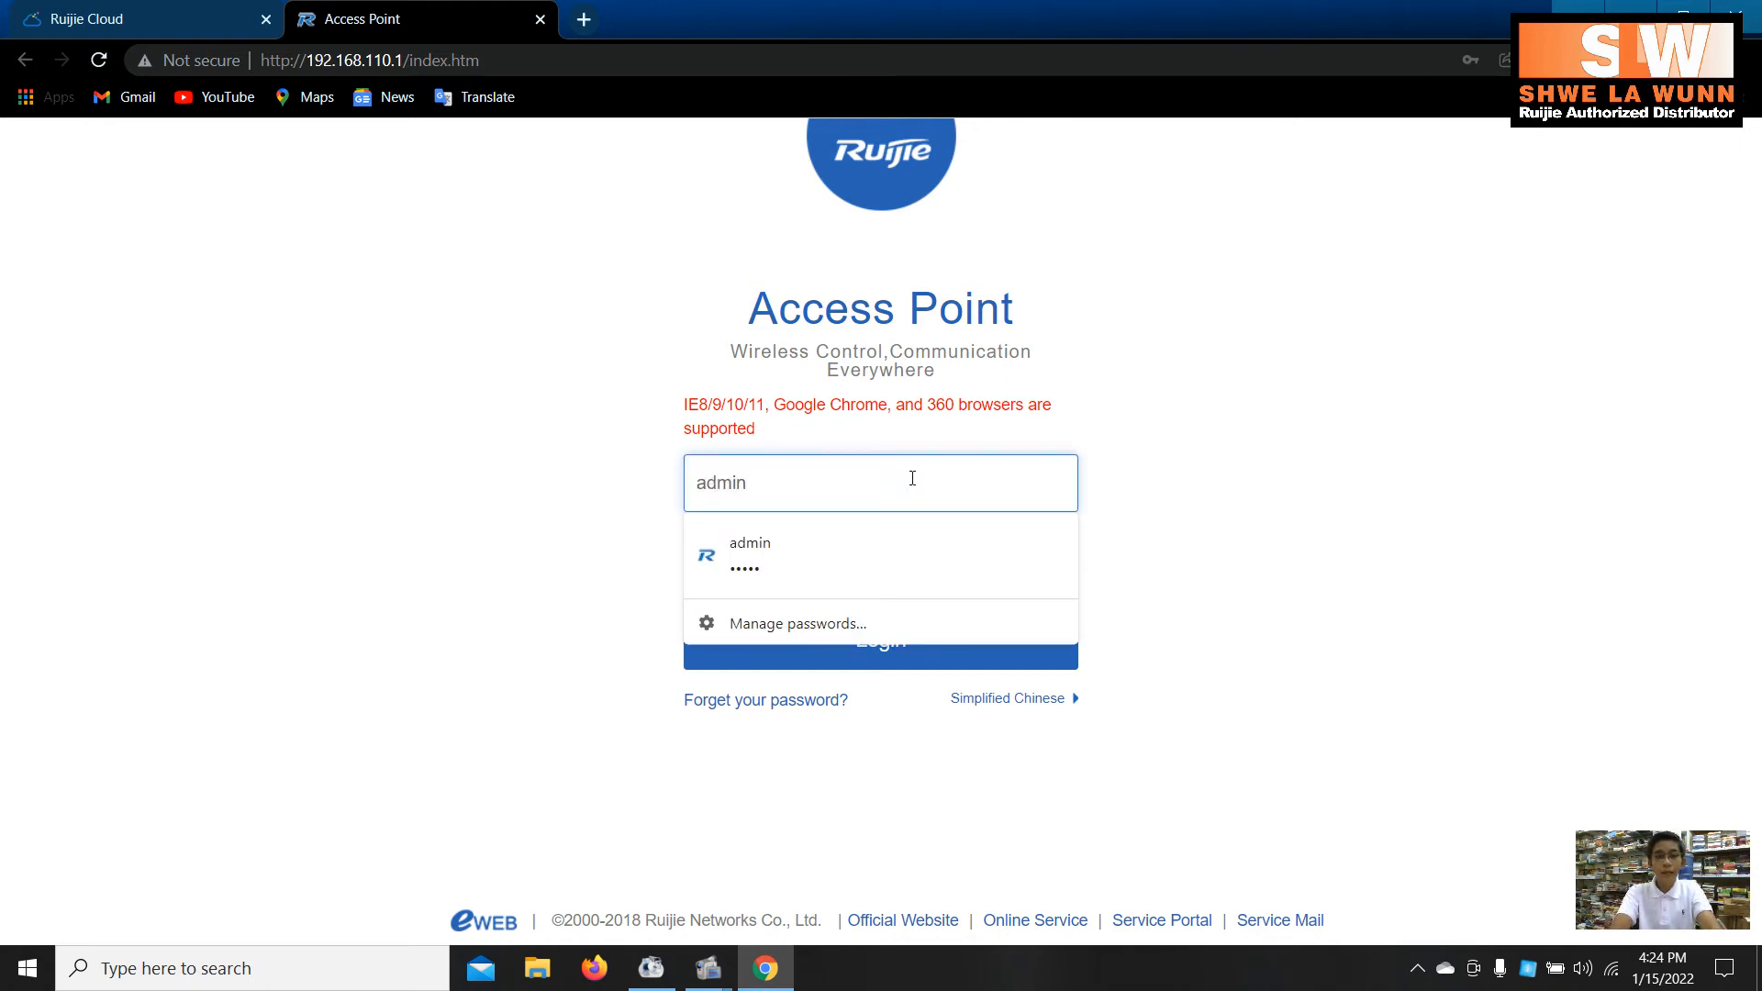
key(Tab)
text(ad)
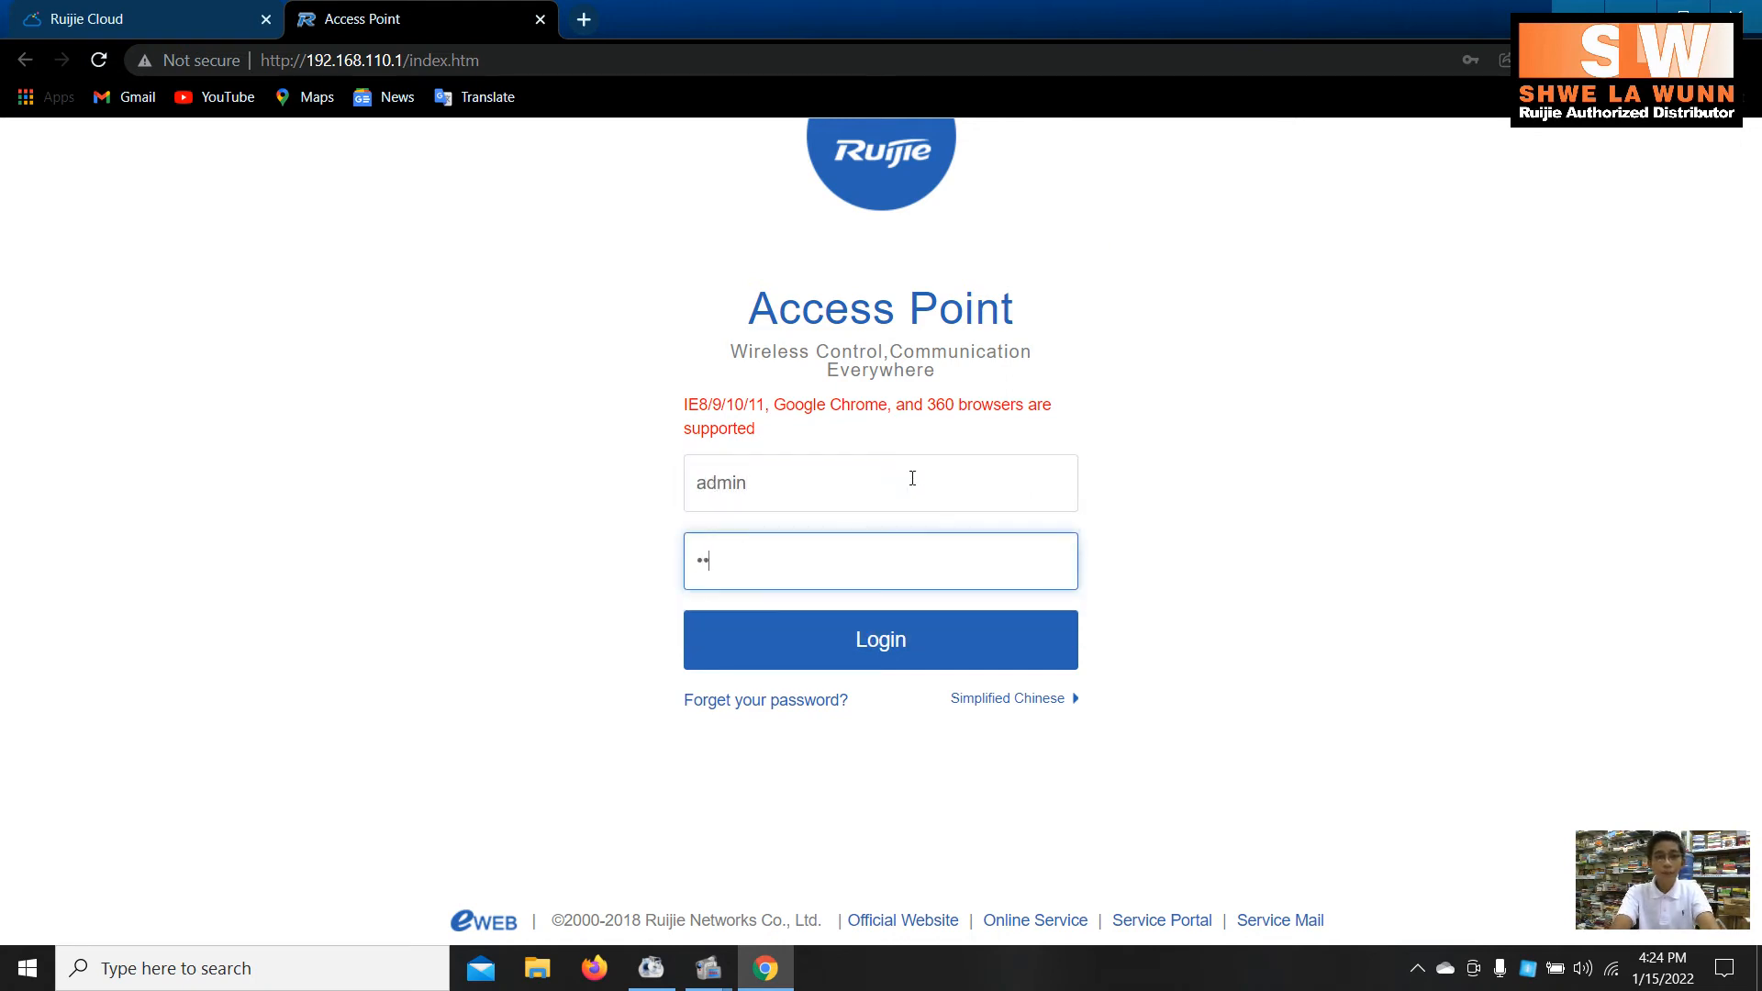
key(Return)
text(admin)
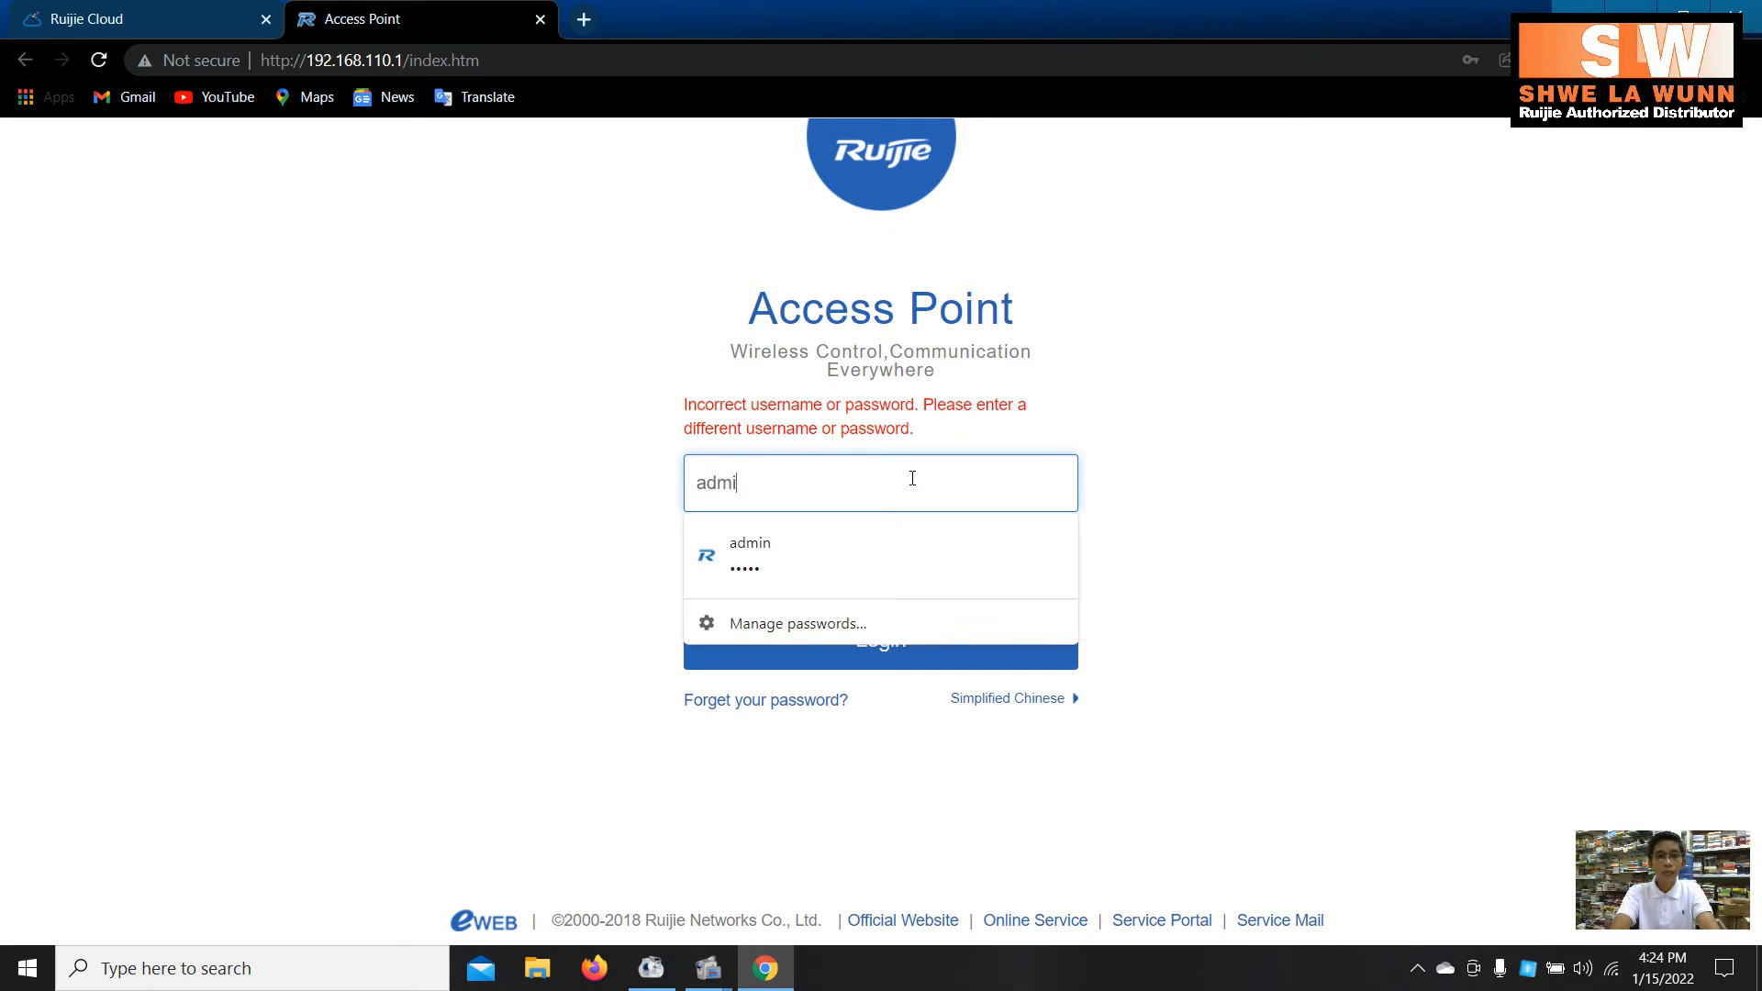
key(Tab)
text(ad)
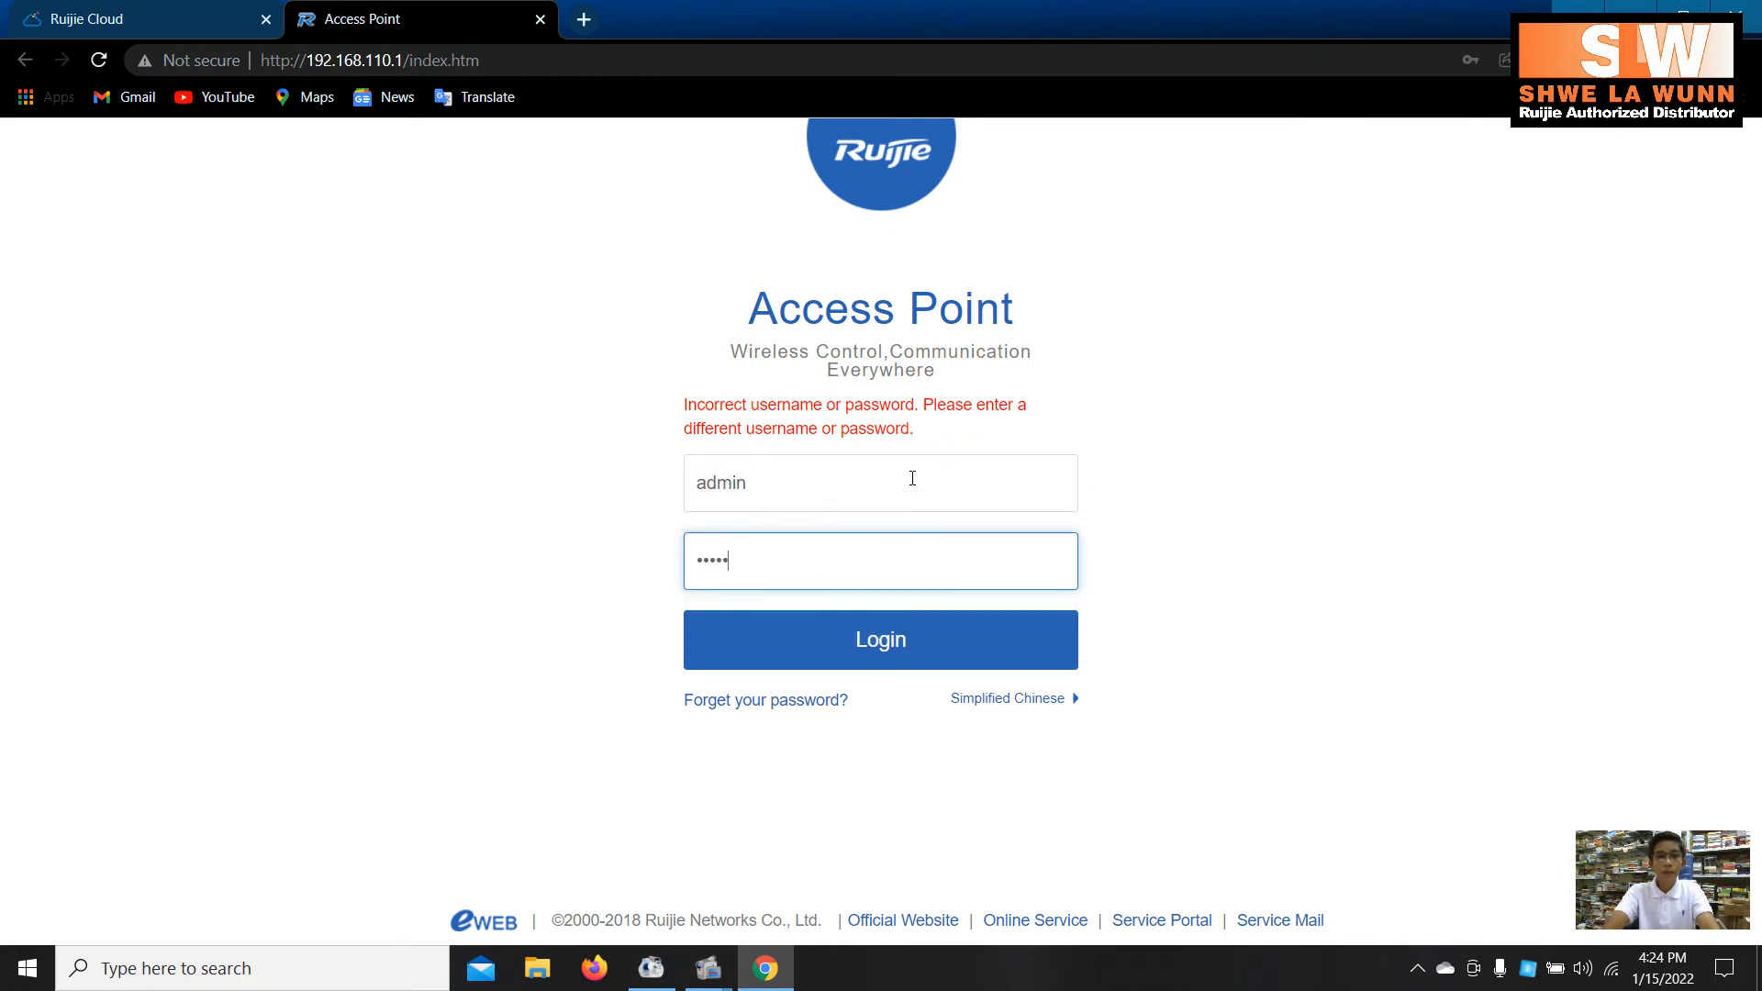
key(Return)
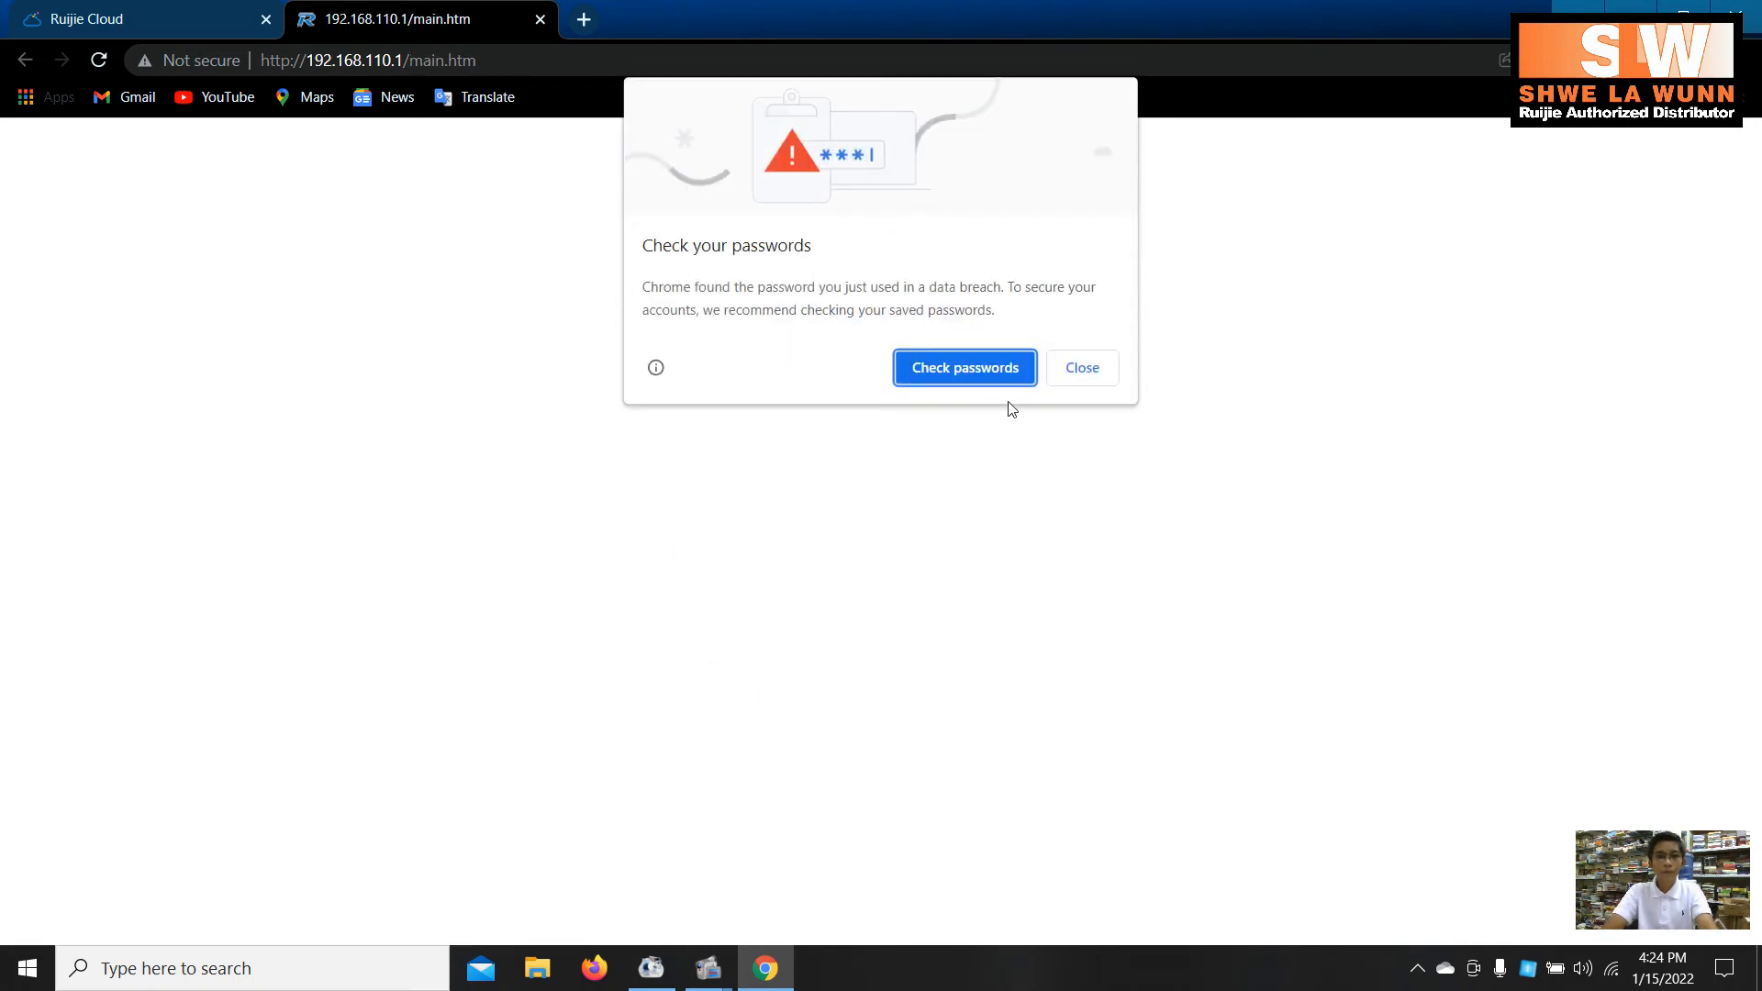
click(1090, 374)
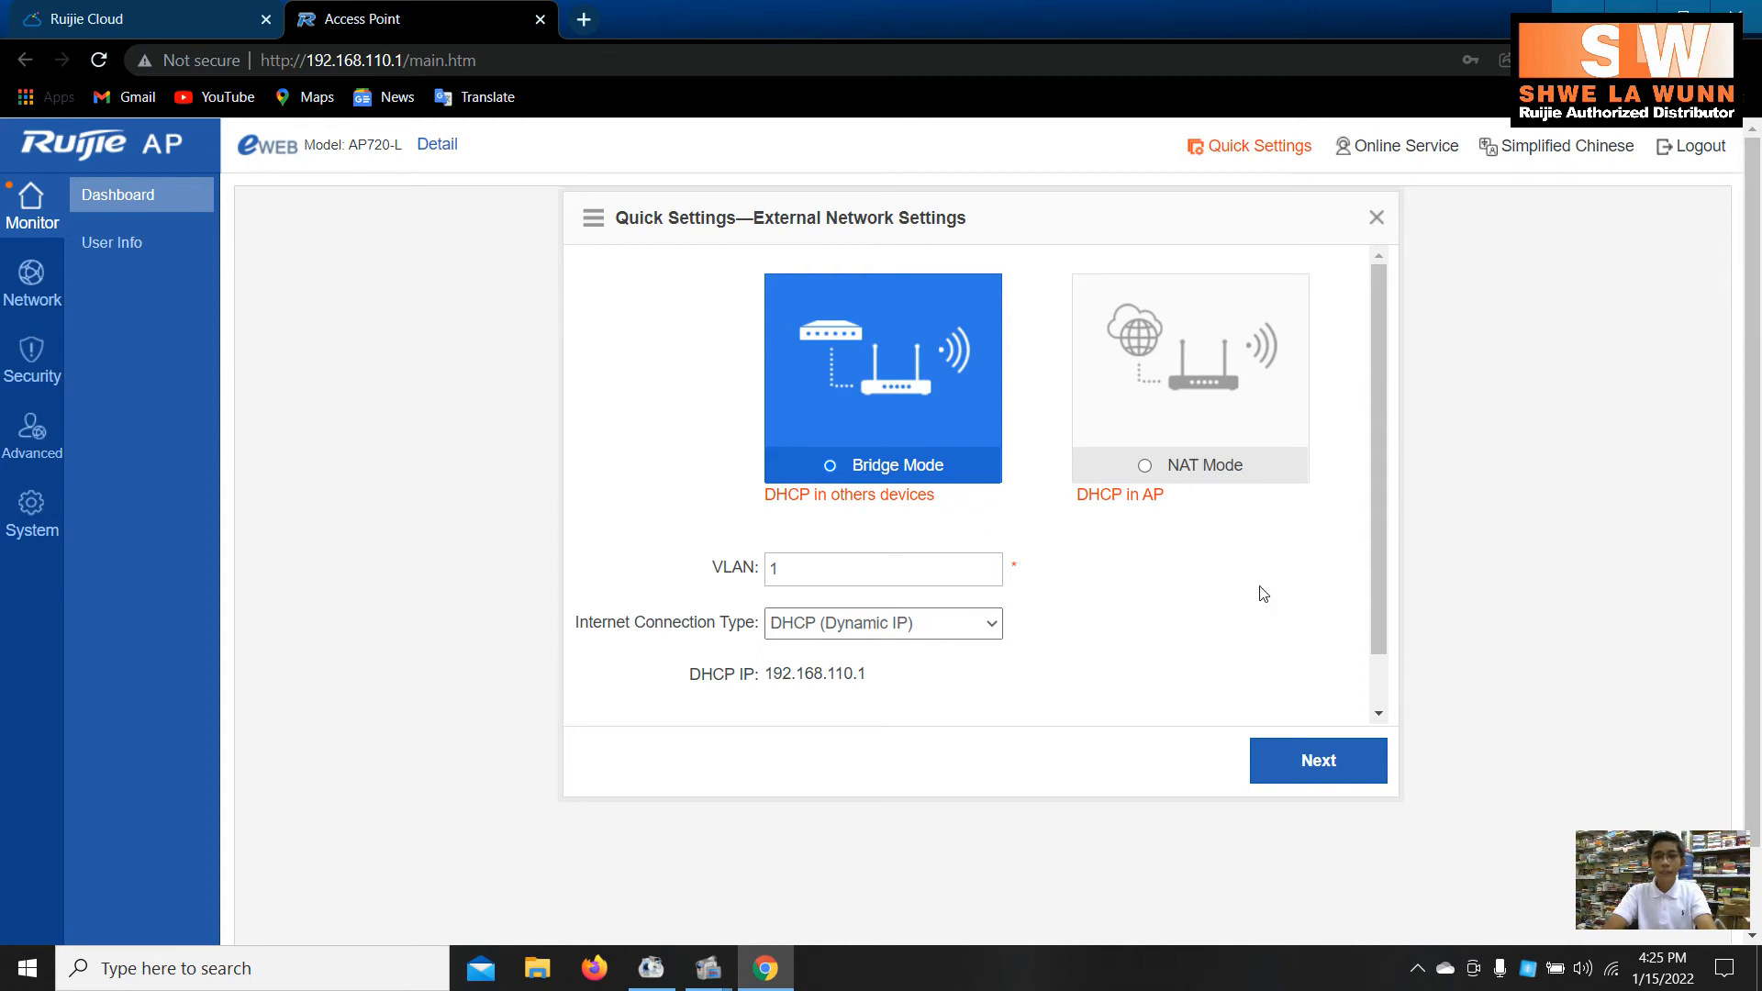
- Close the Quick Settings—External Network Settings wizard
click(1374, 218)
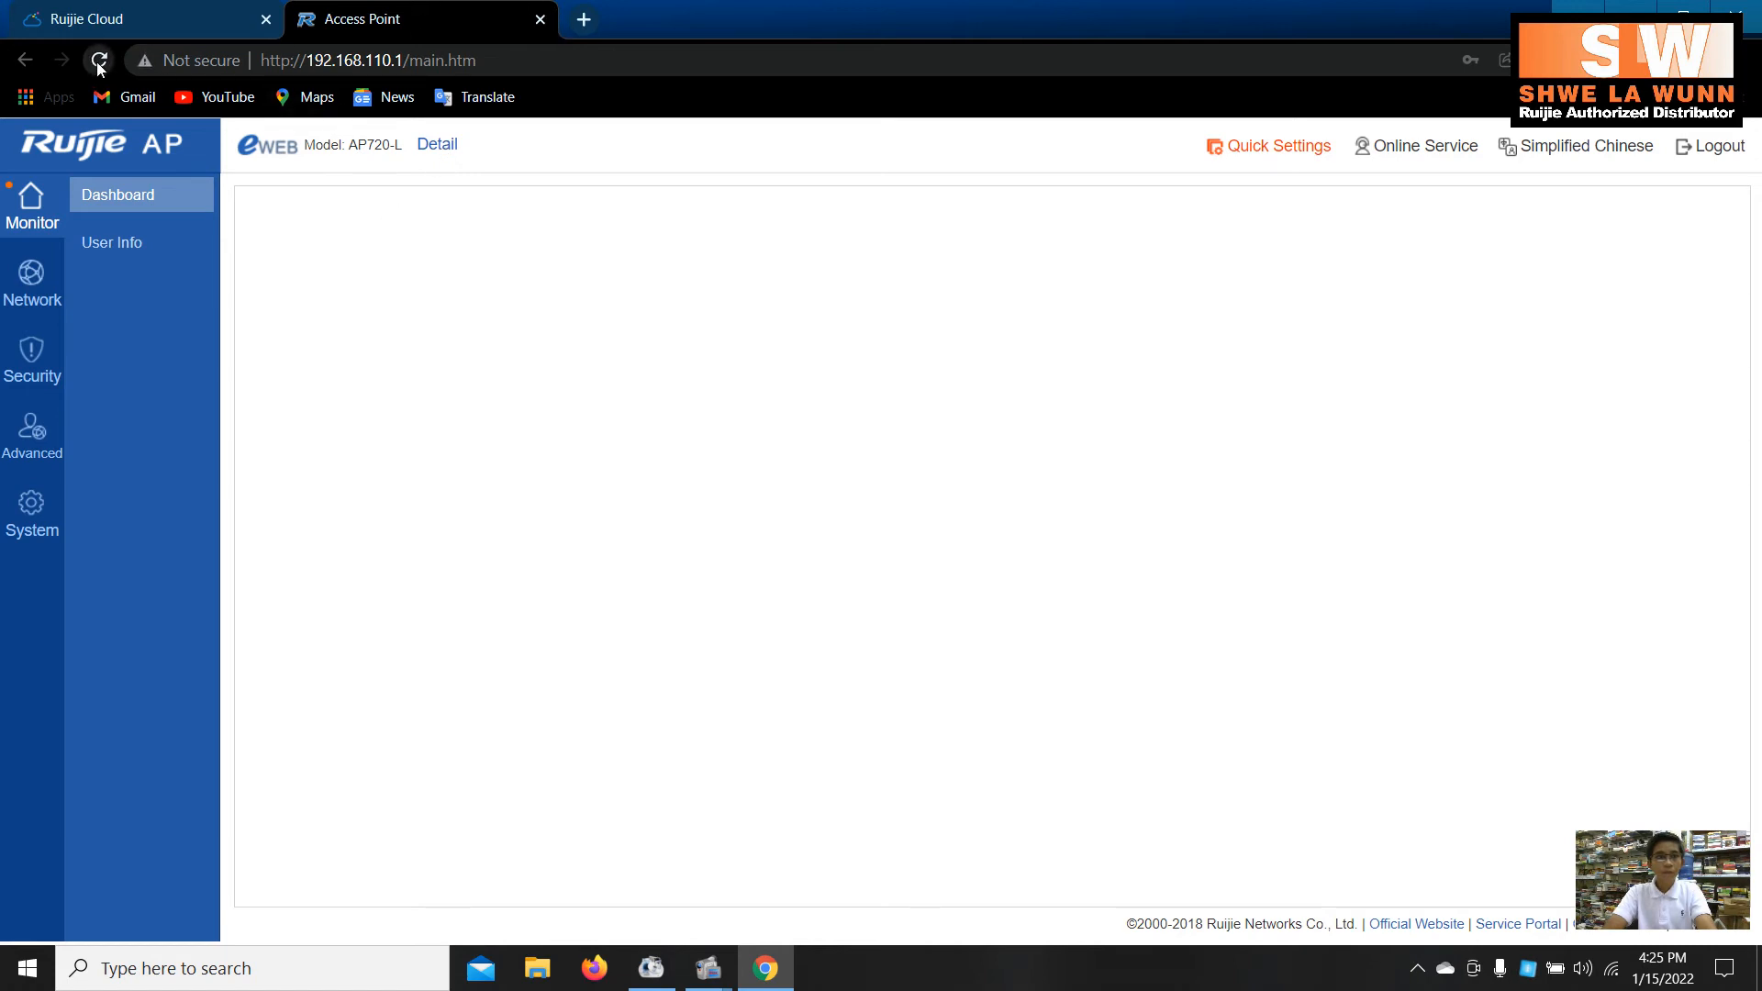
- Load 192.168.110.1 in an additional Chrome tab
click(583, 19)
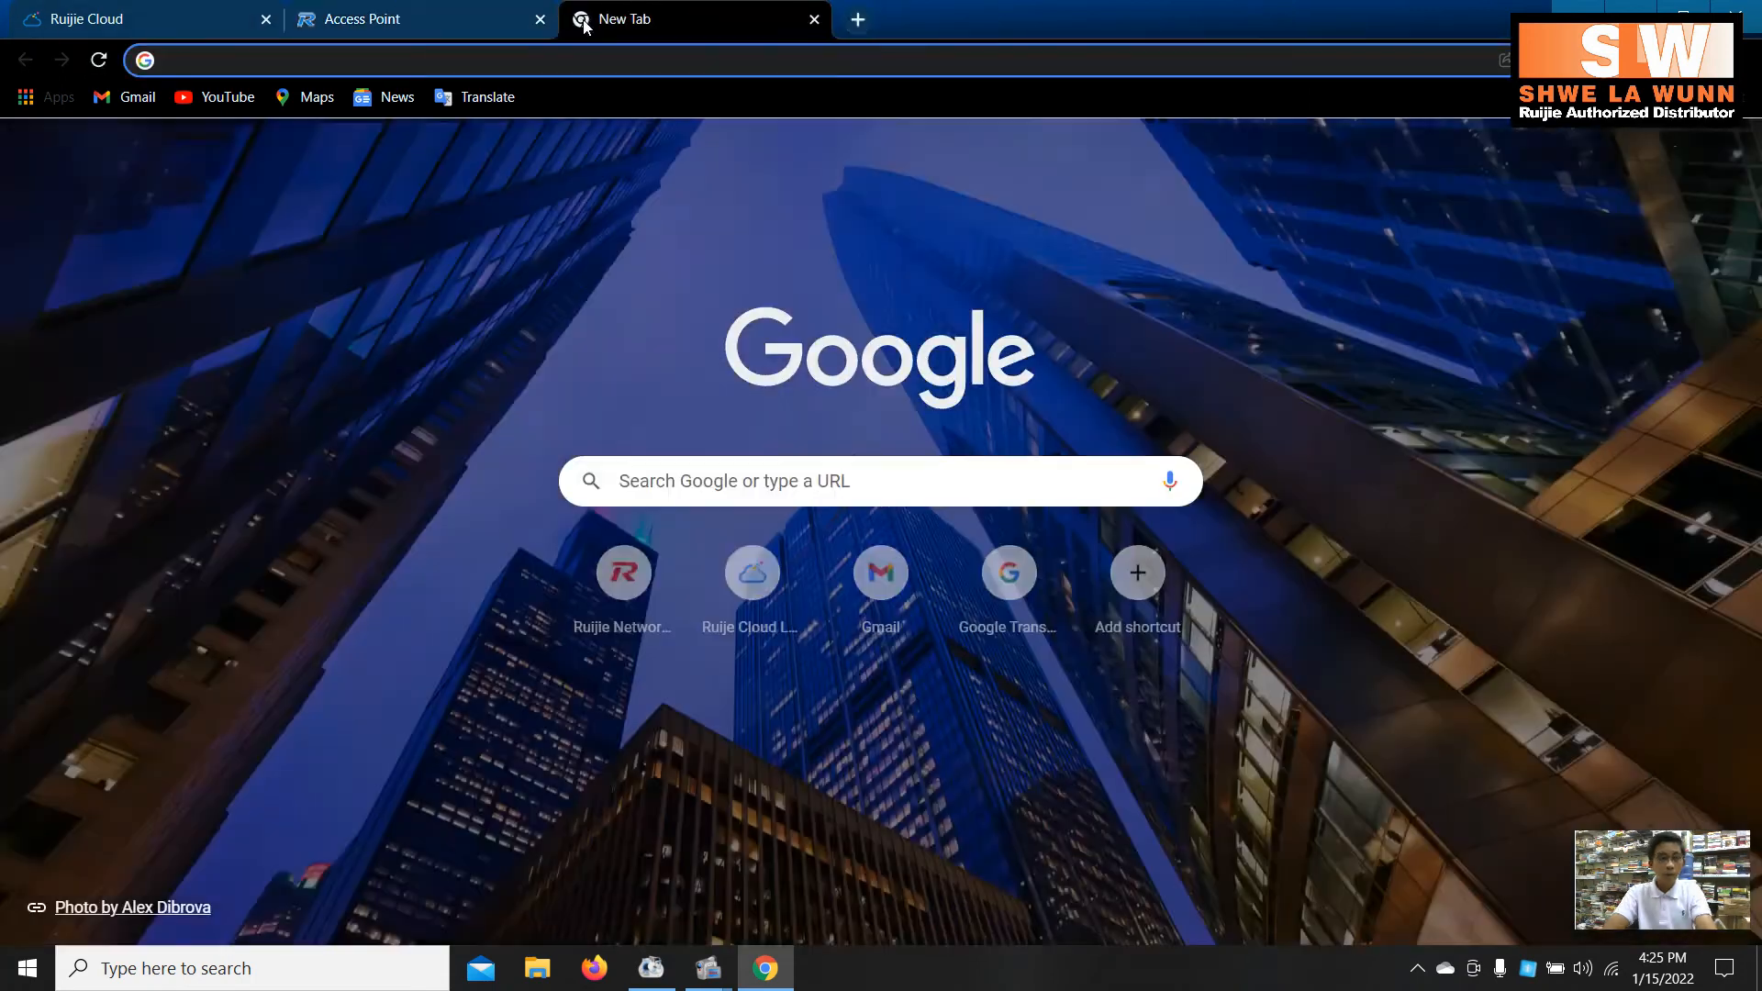
text(192.16)
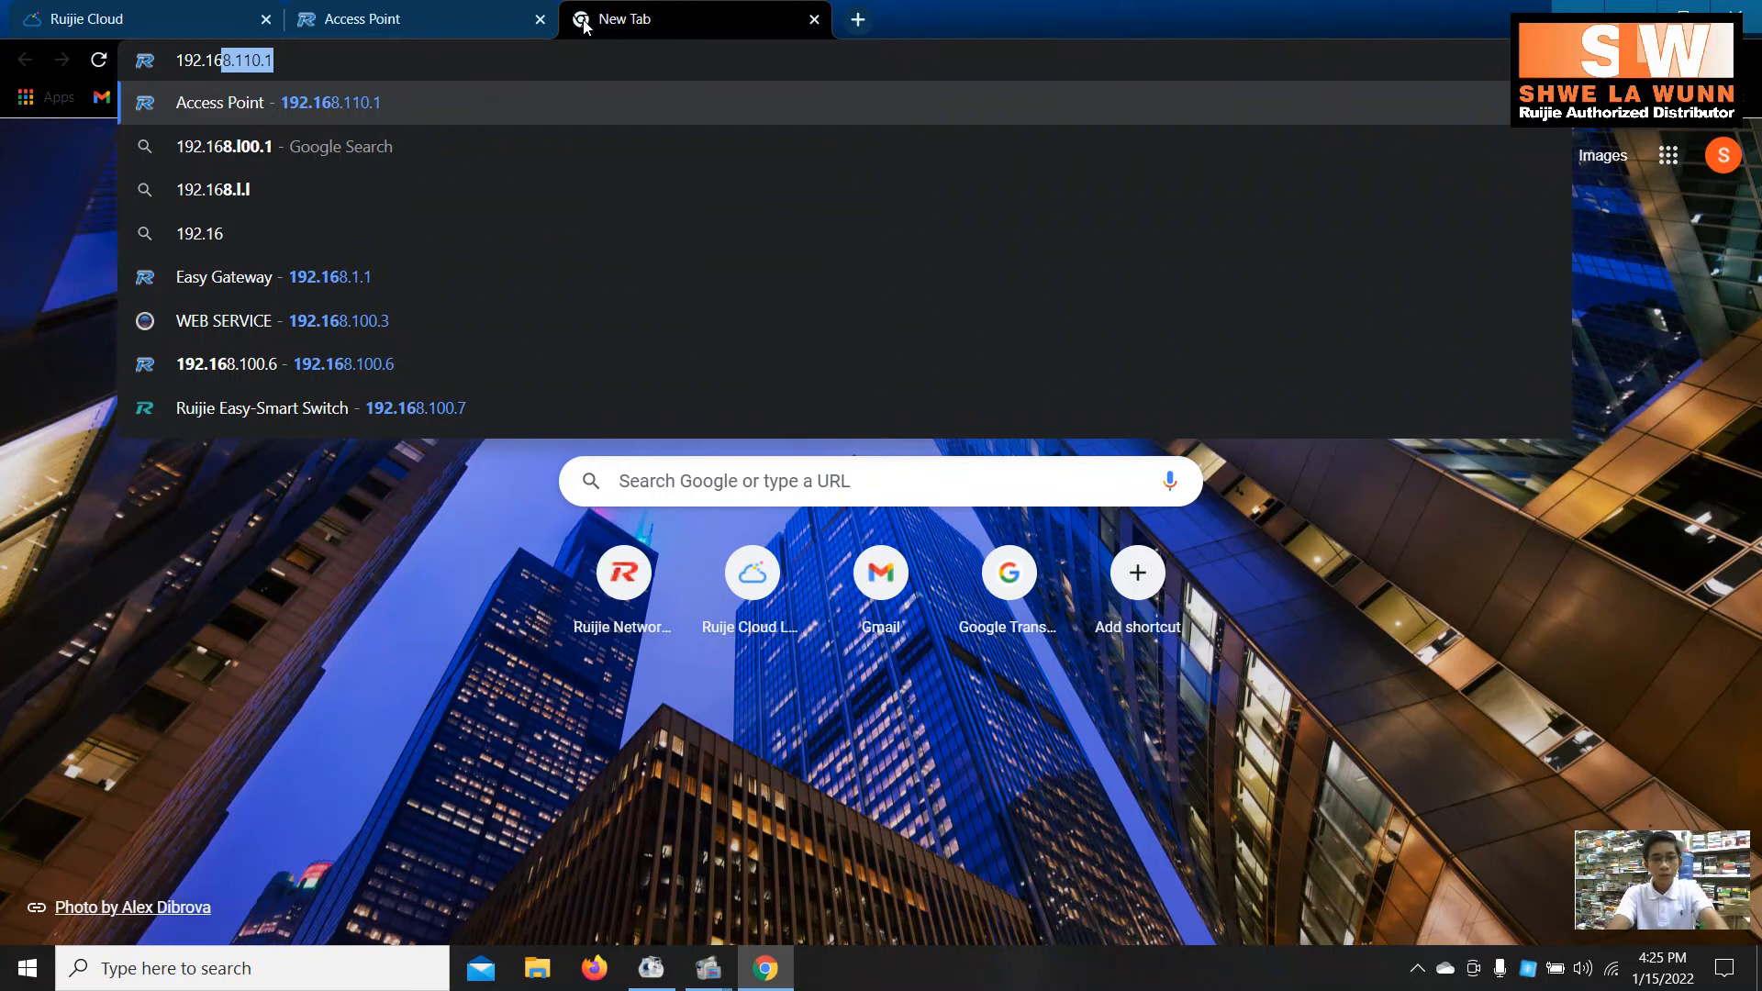
text(8.110.1)
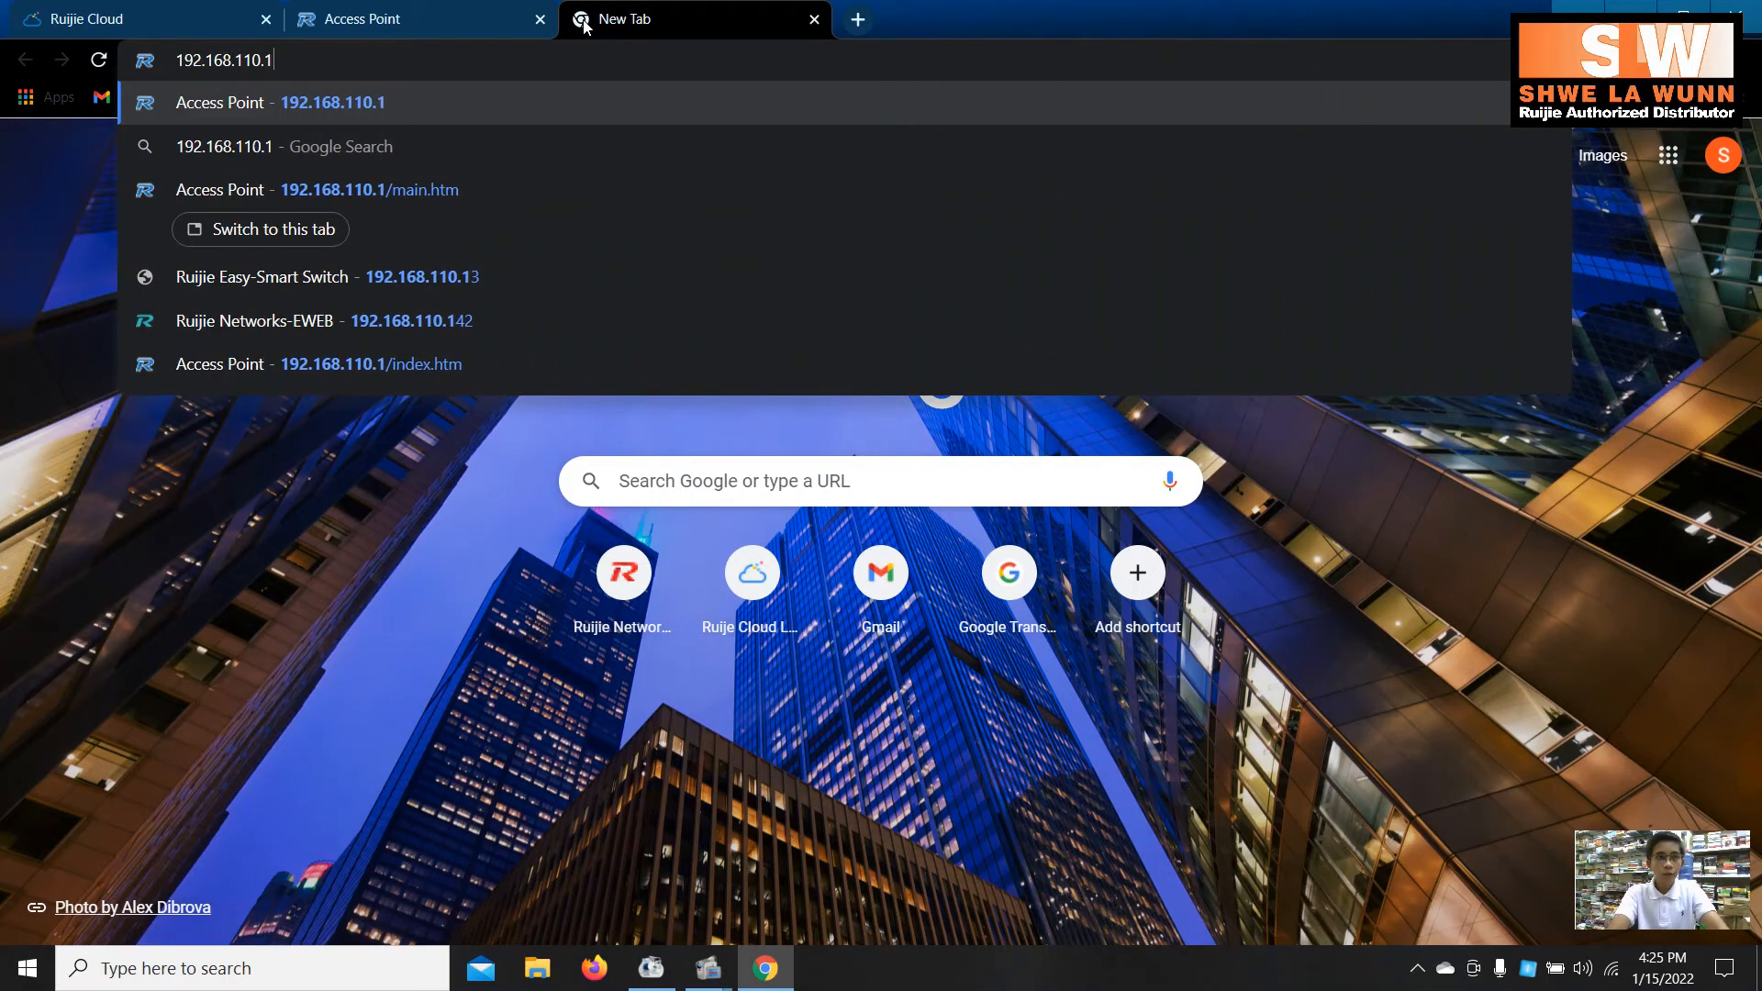
key(Return)
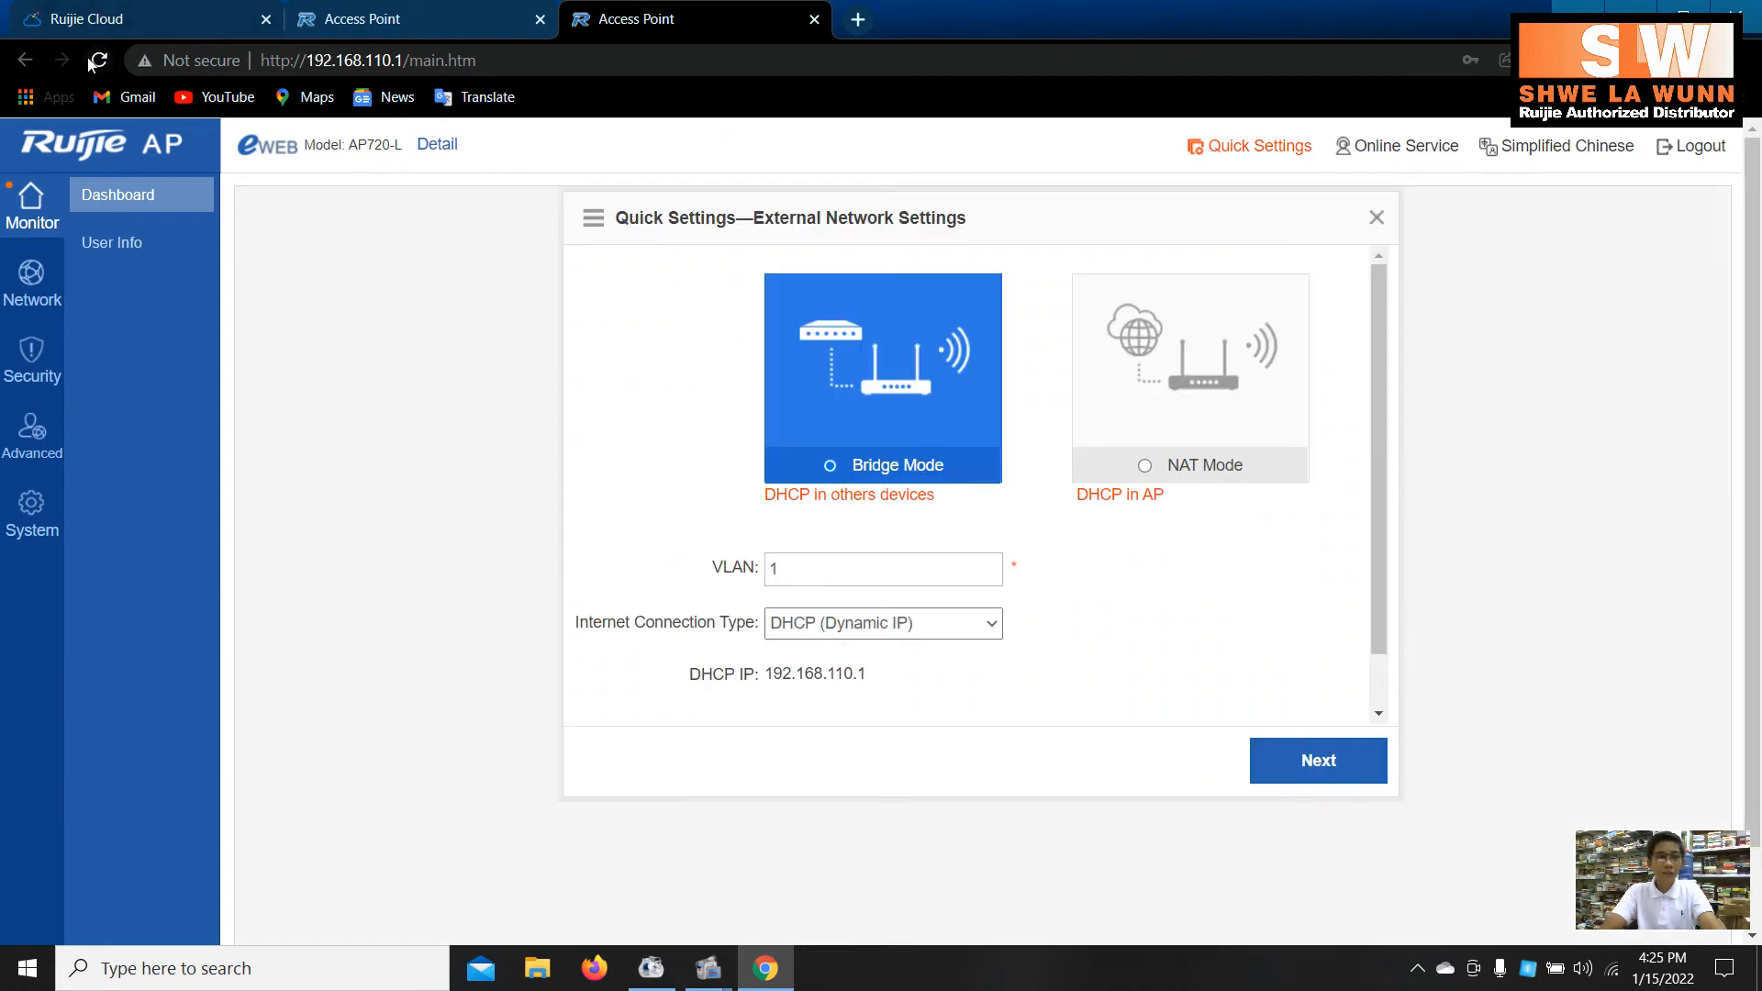
- Close the Quick Settings wizard, reload the AP eWeb dashboard, and return to Ruijie Cloud
mouse_move(434, 150)
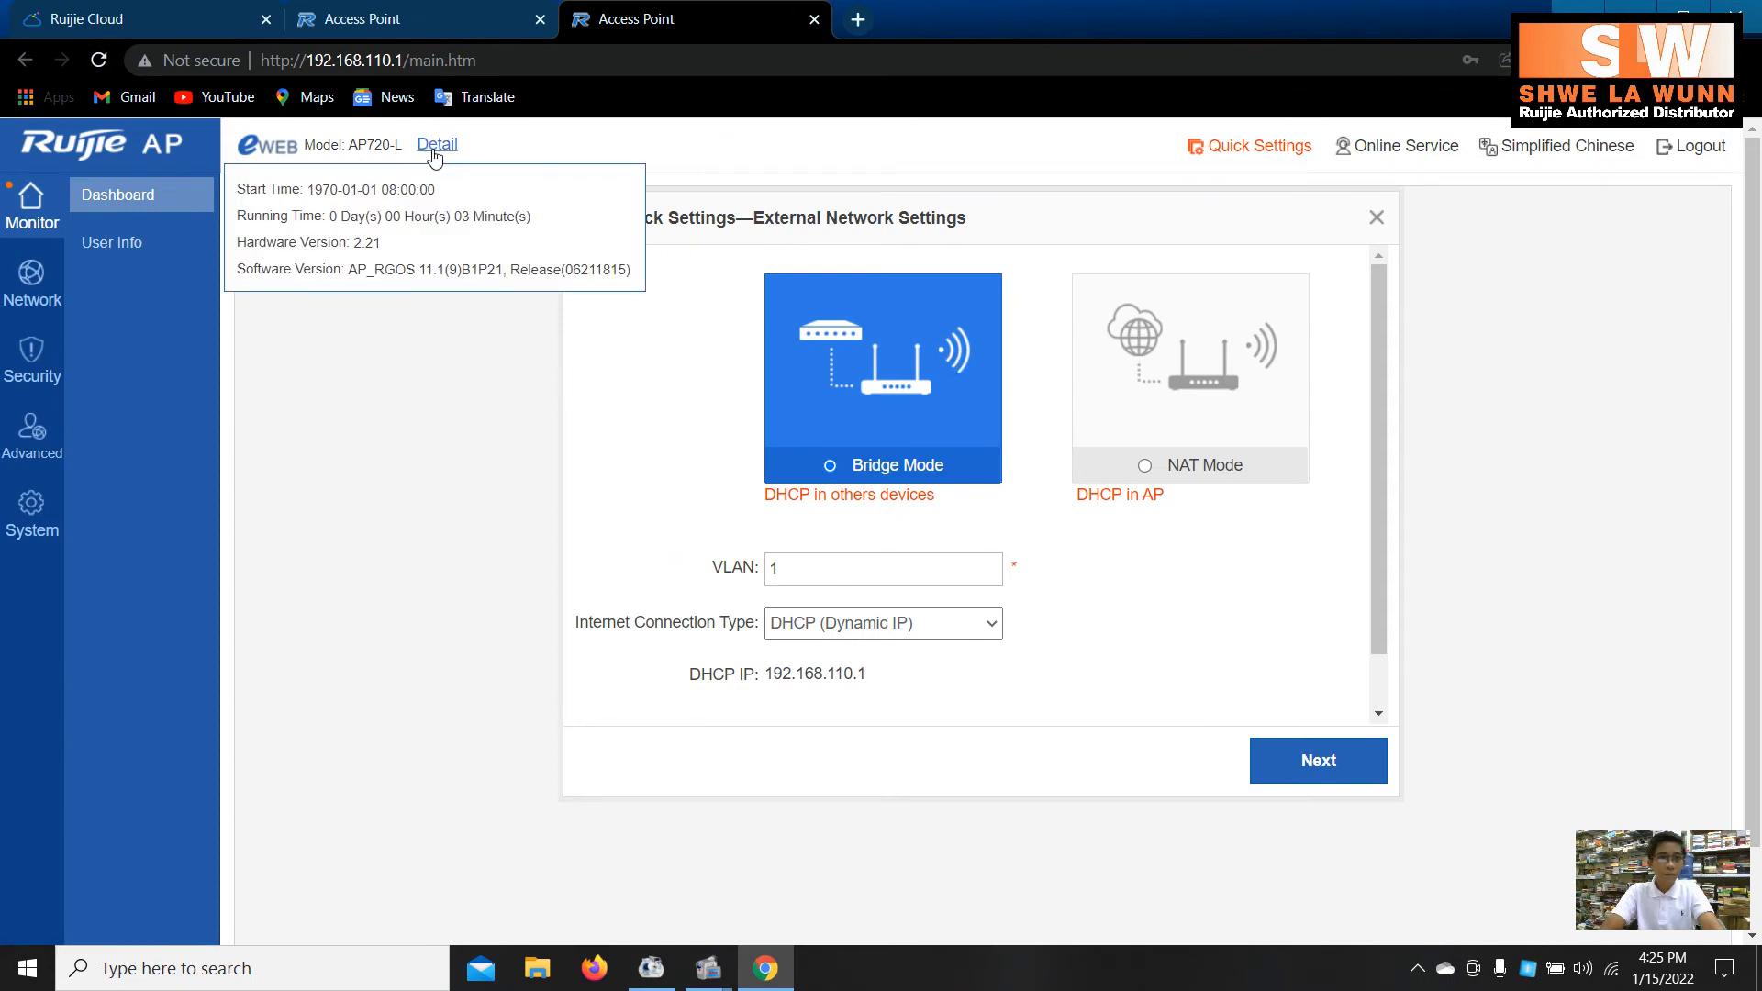
click(105, 203)
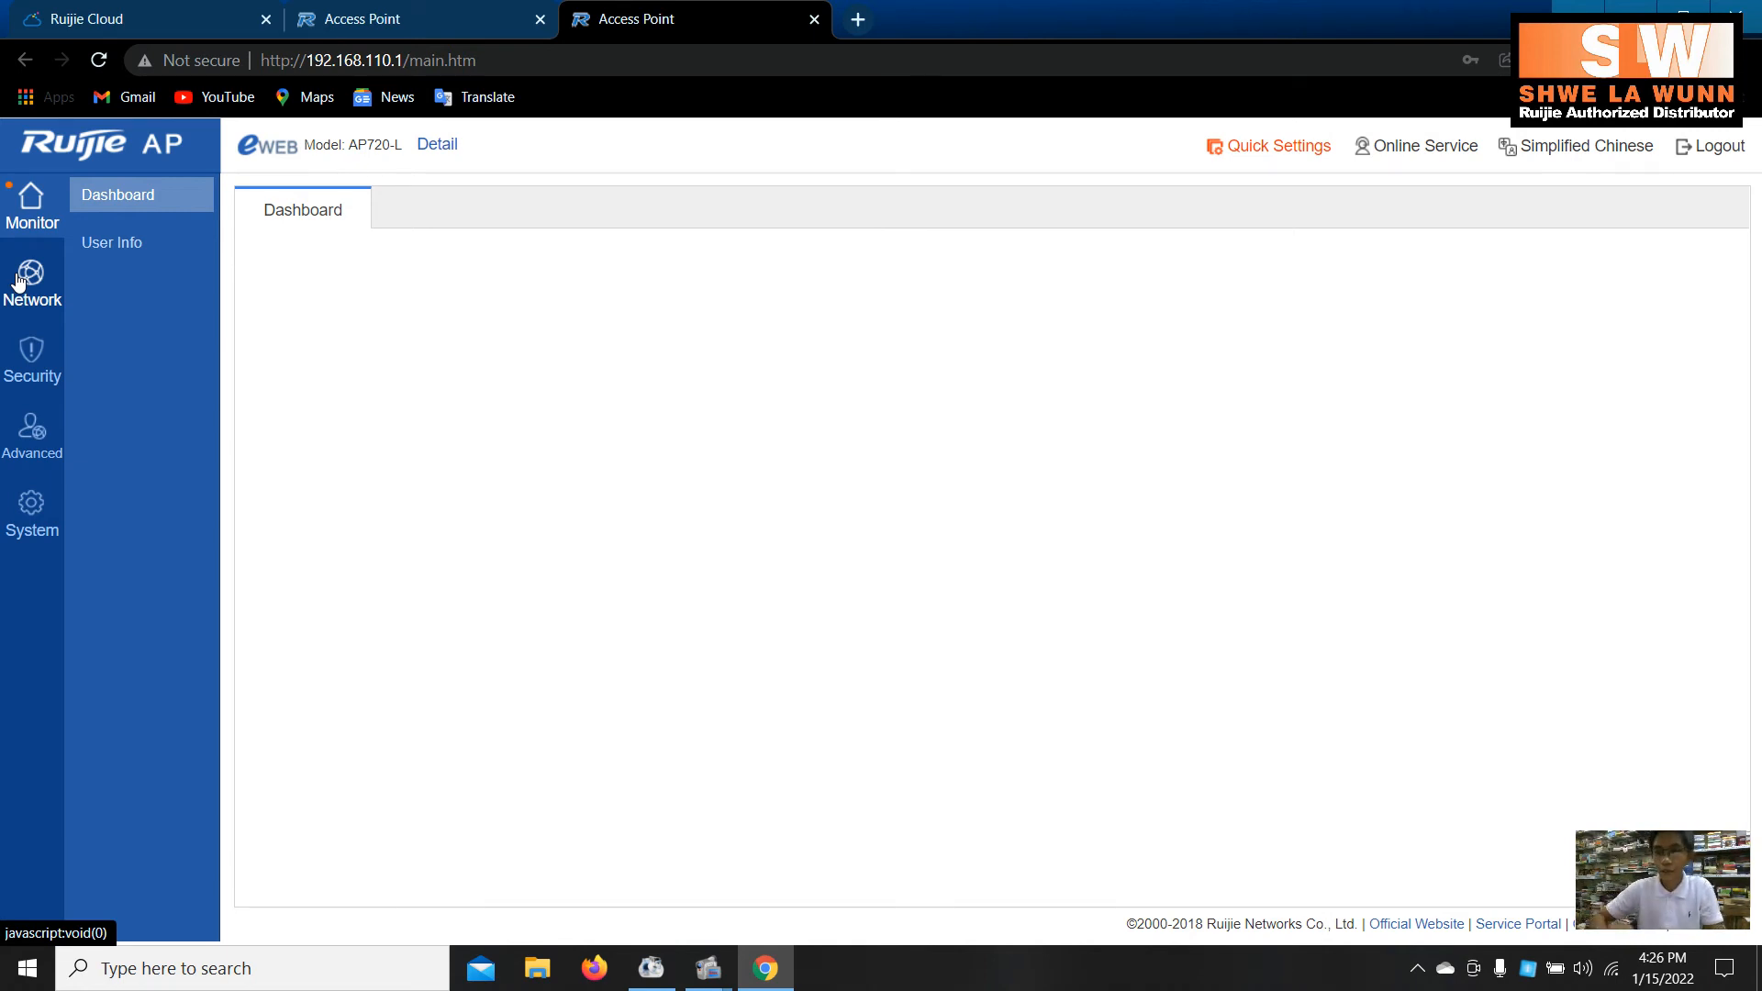
click(101, 60)
click(123, 9)
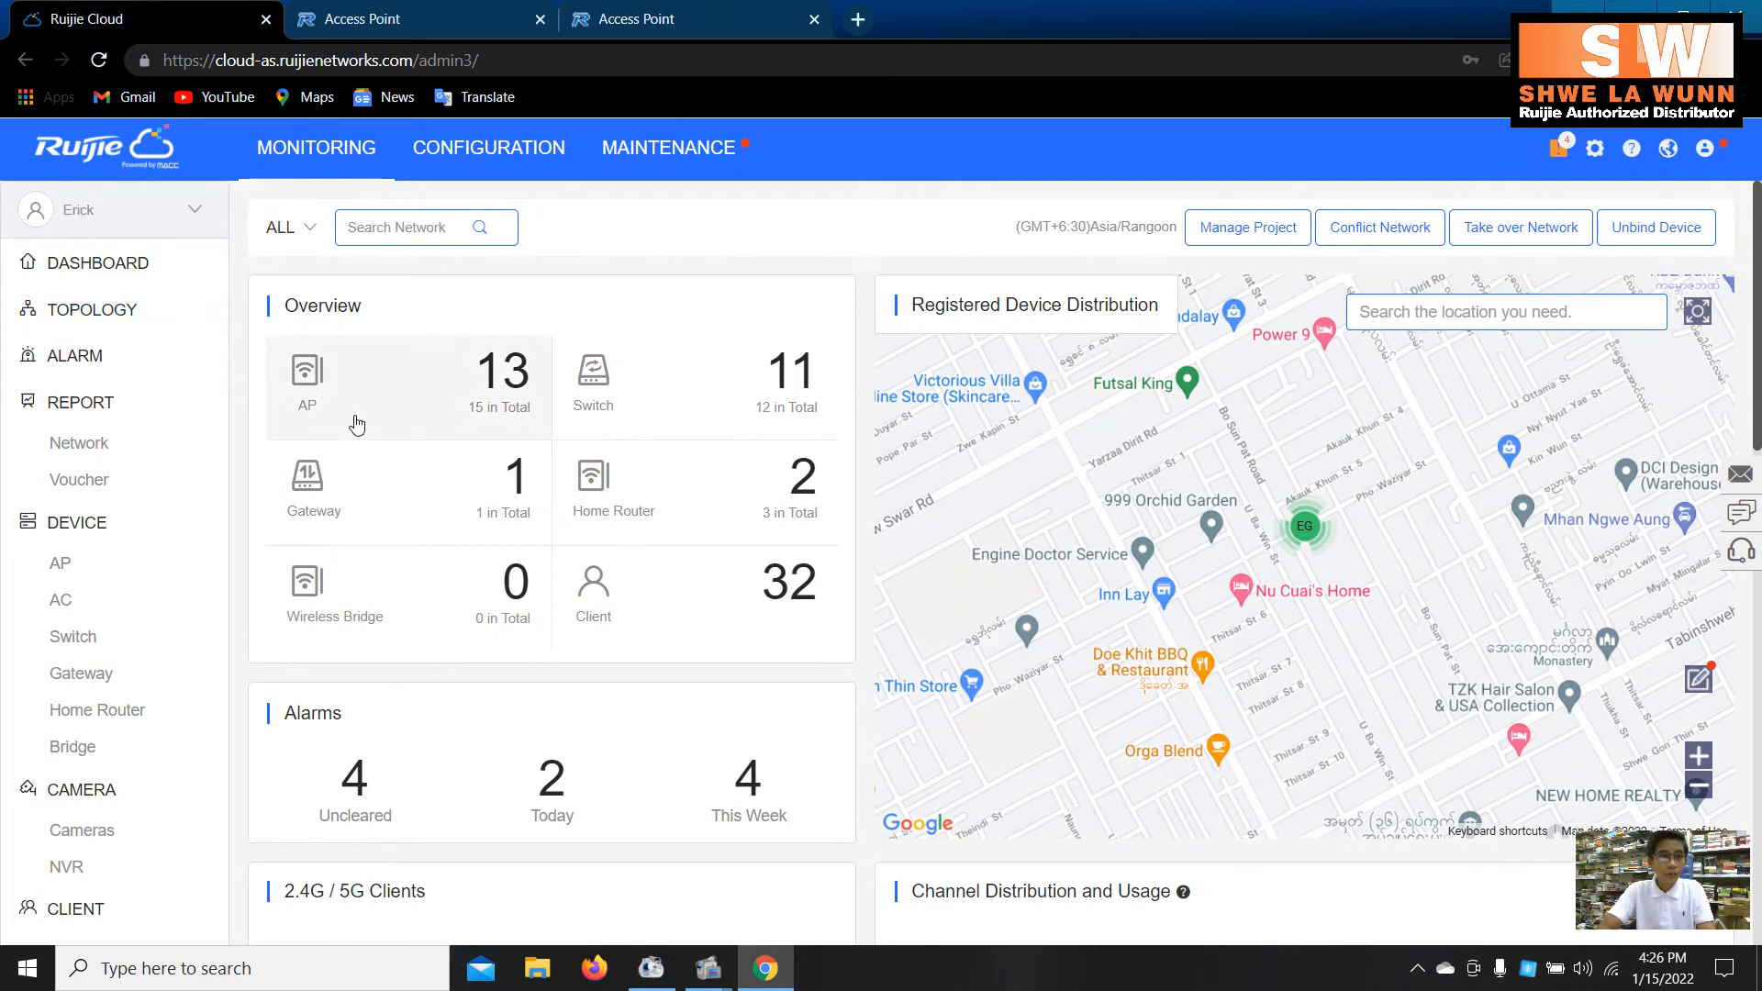
- Go to Configuration > Project management and open the Add Project form under Root
click(500, 156)
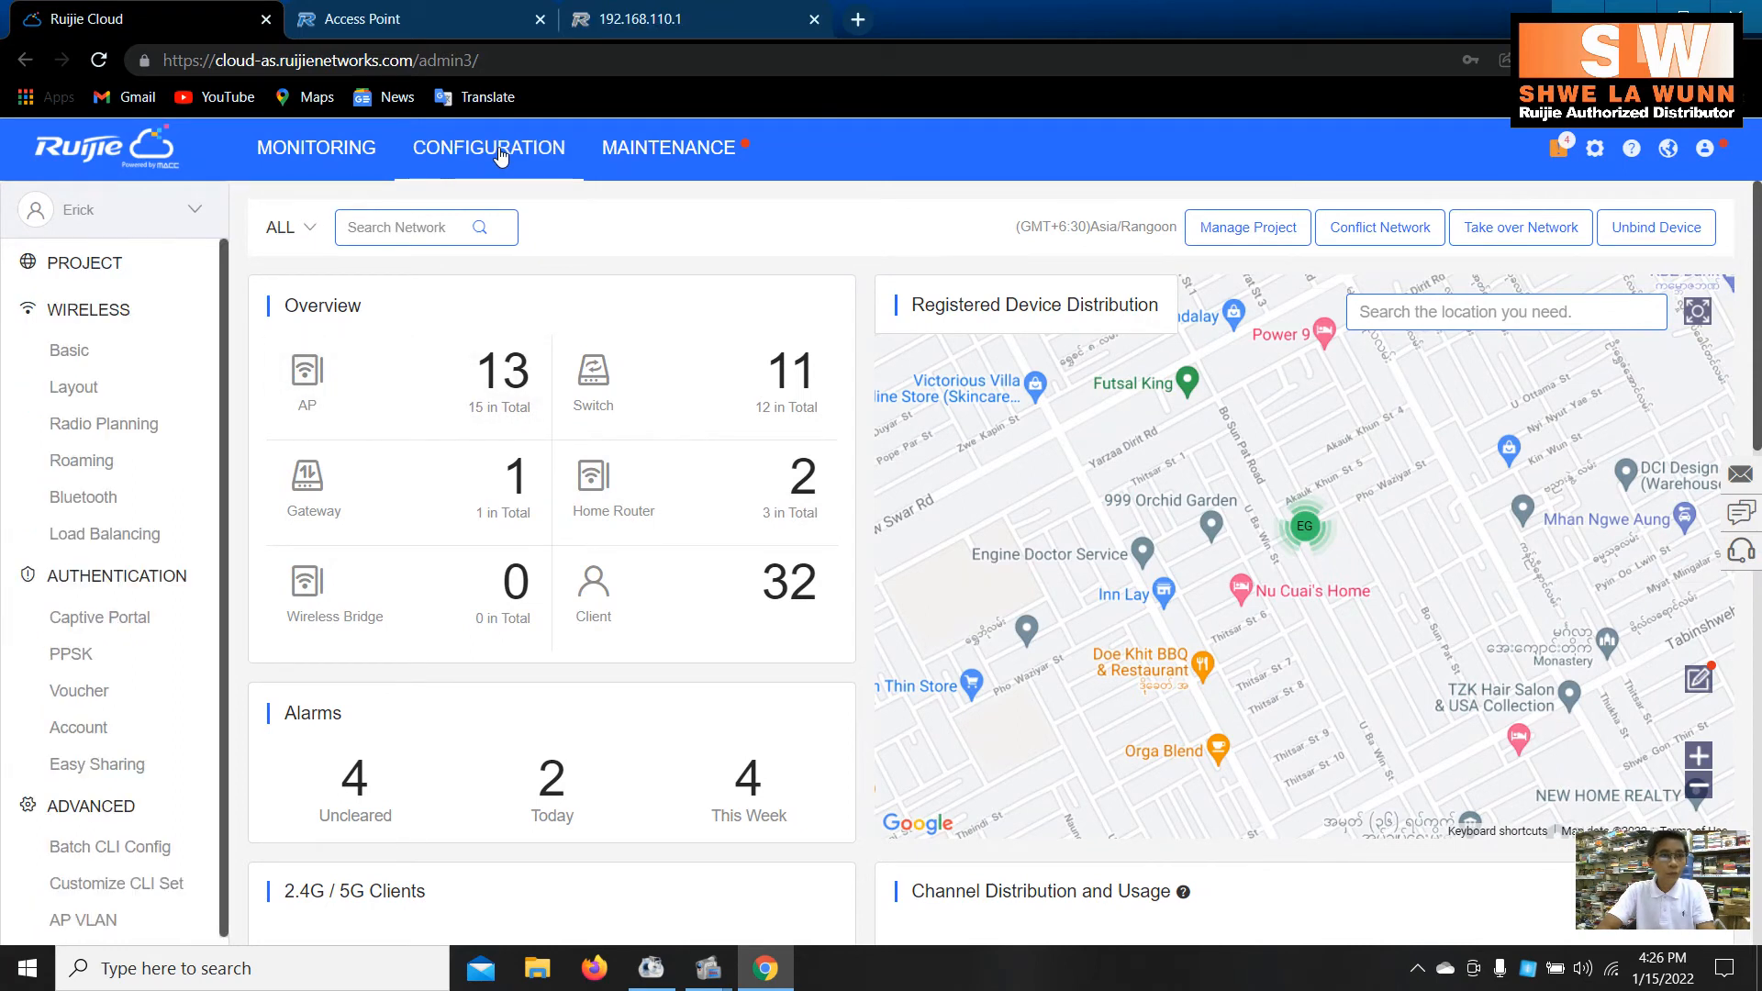
click(150, 274)
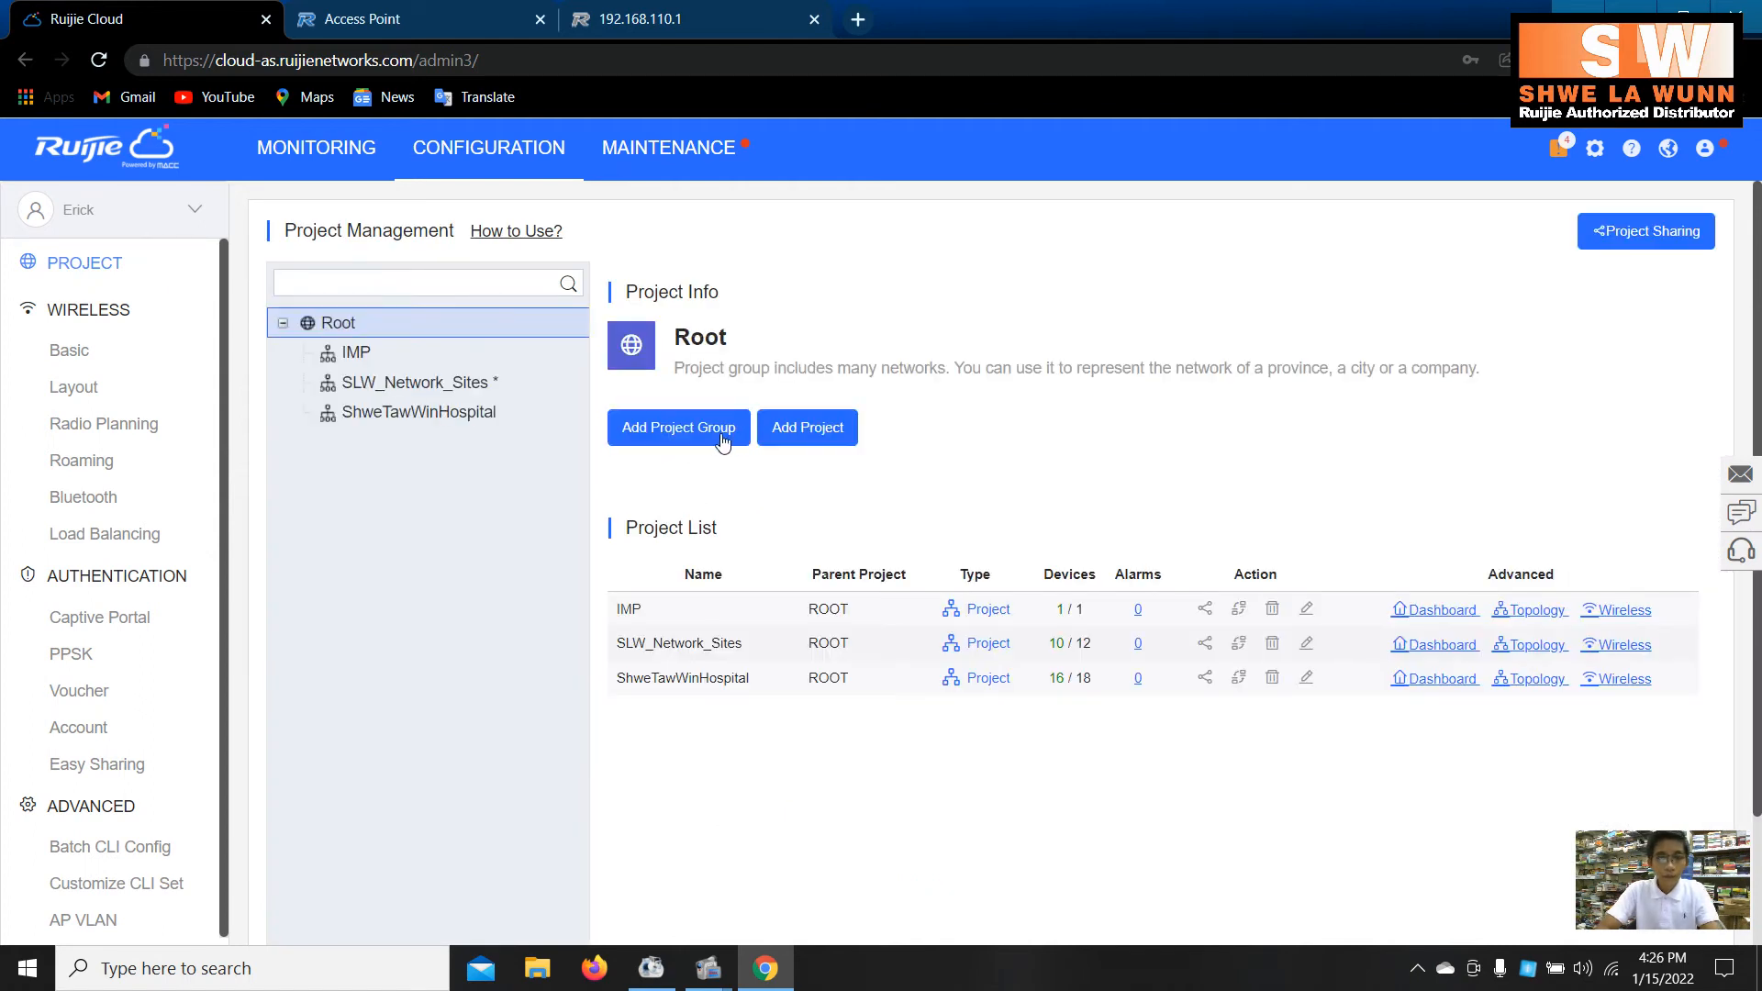
click(722, 441)
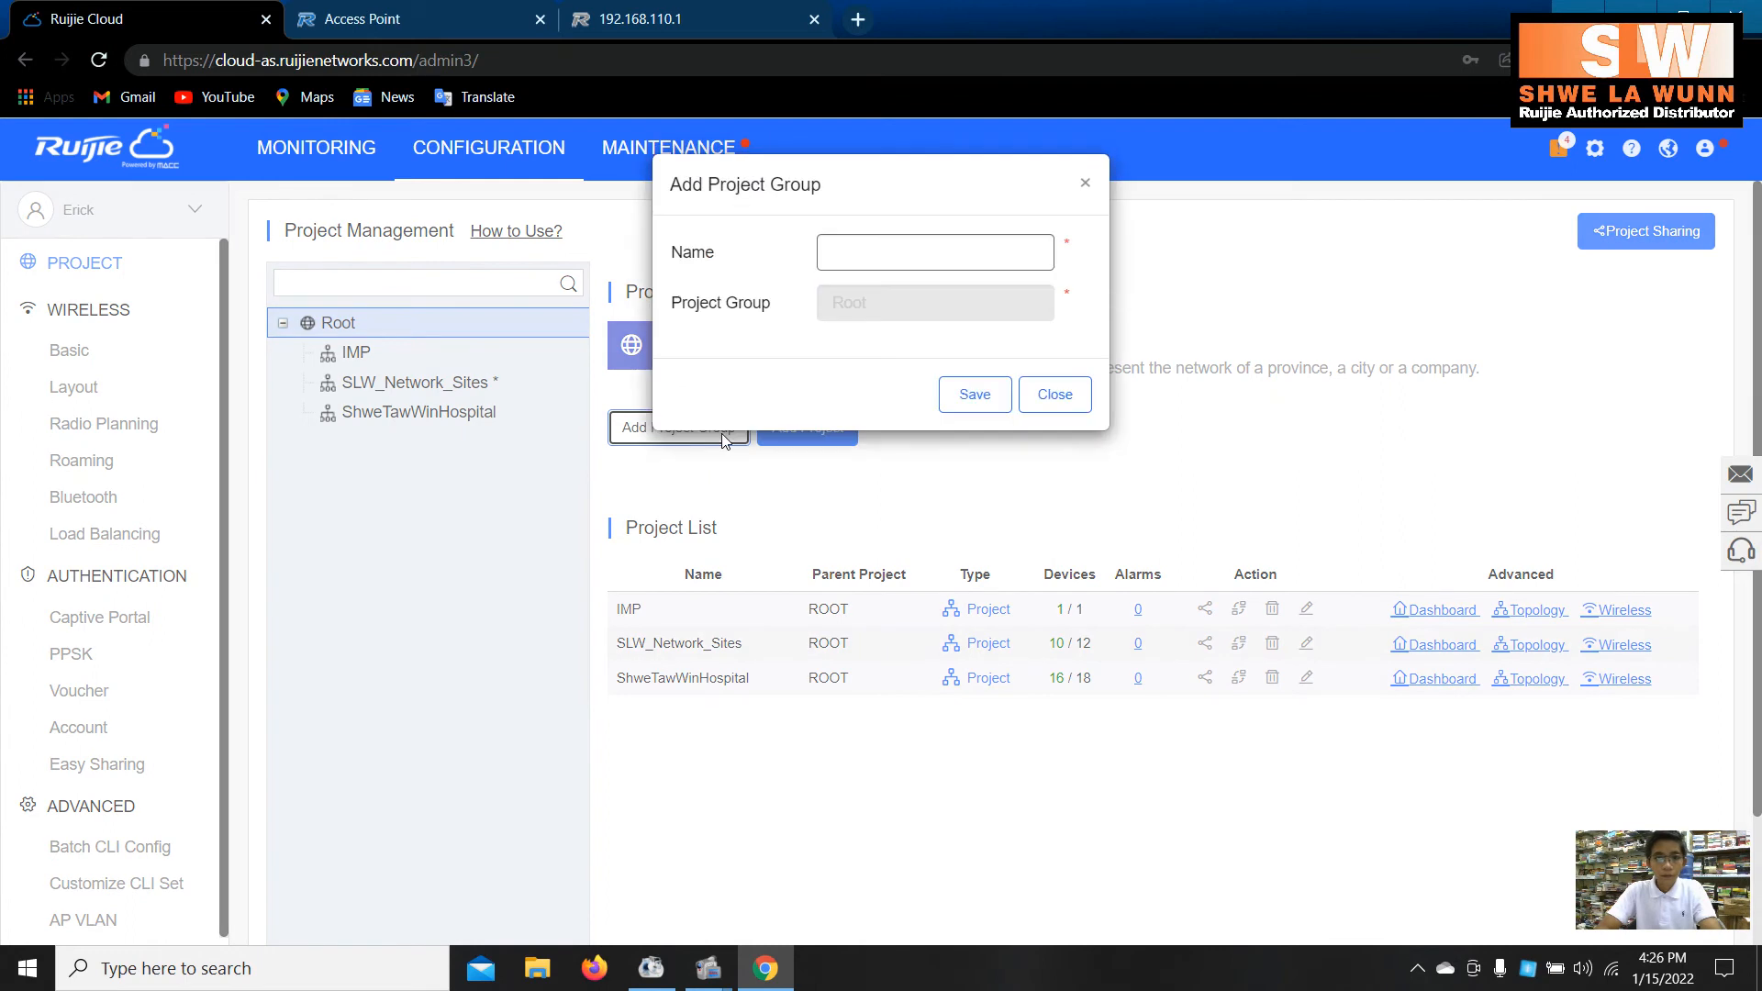
click(1086, 183)
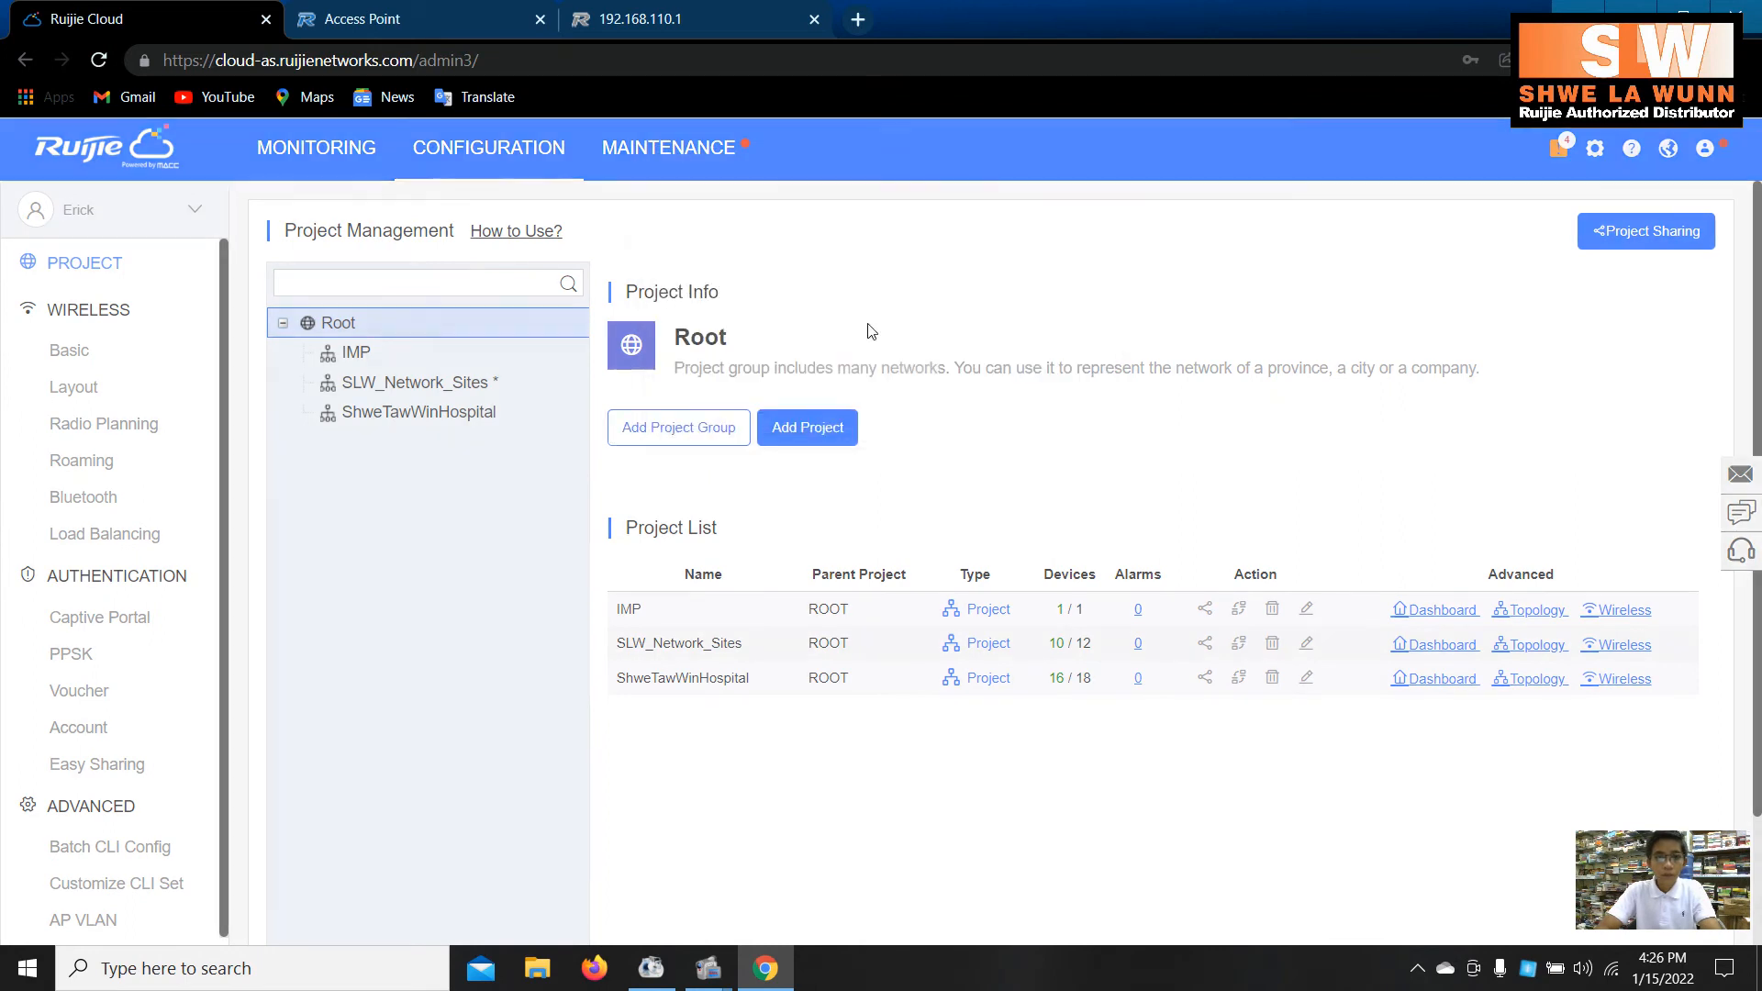
click(806, 428)
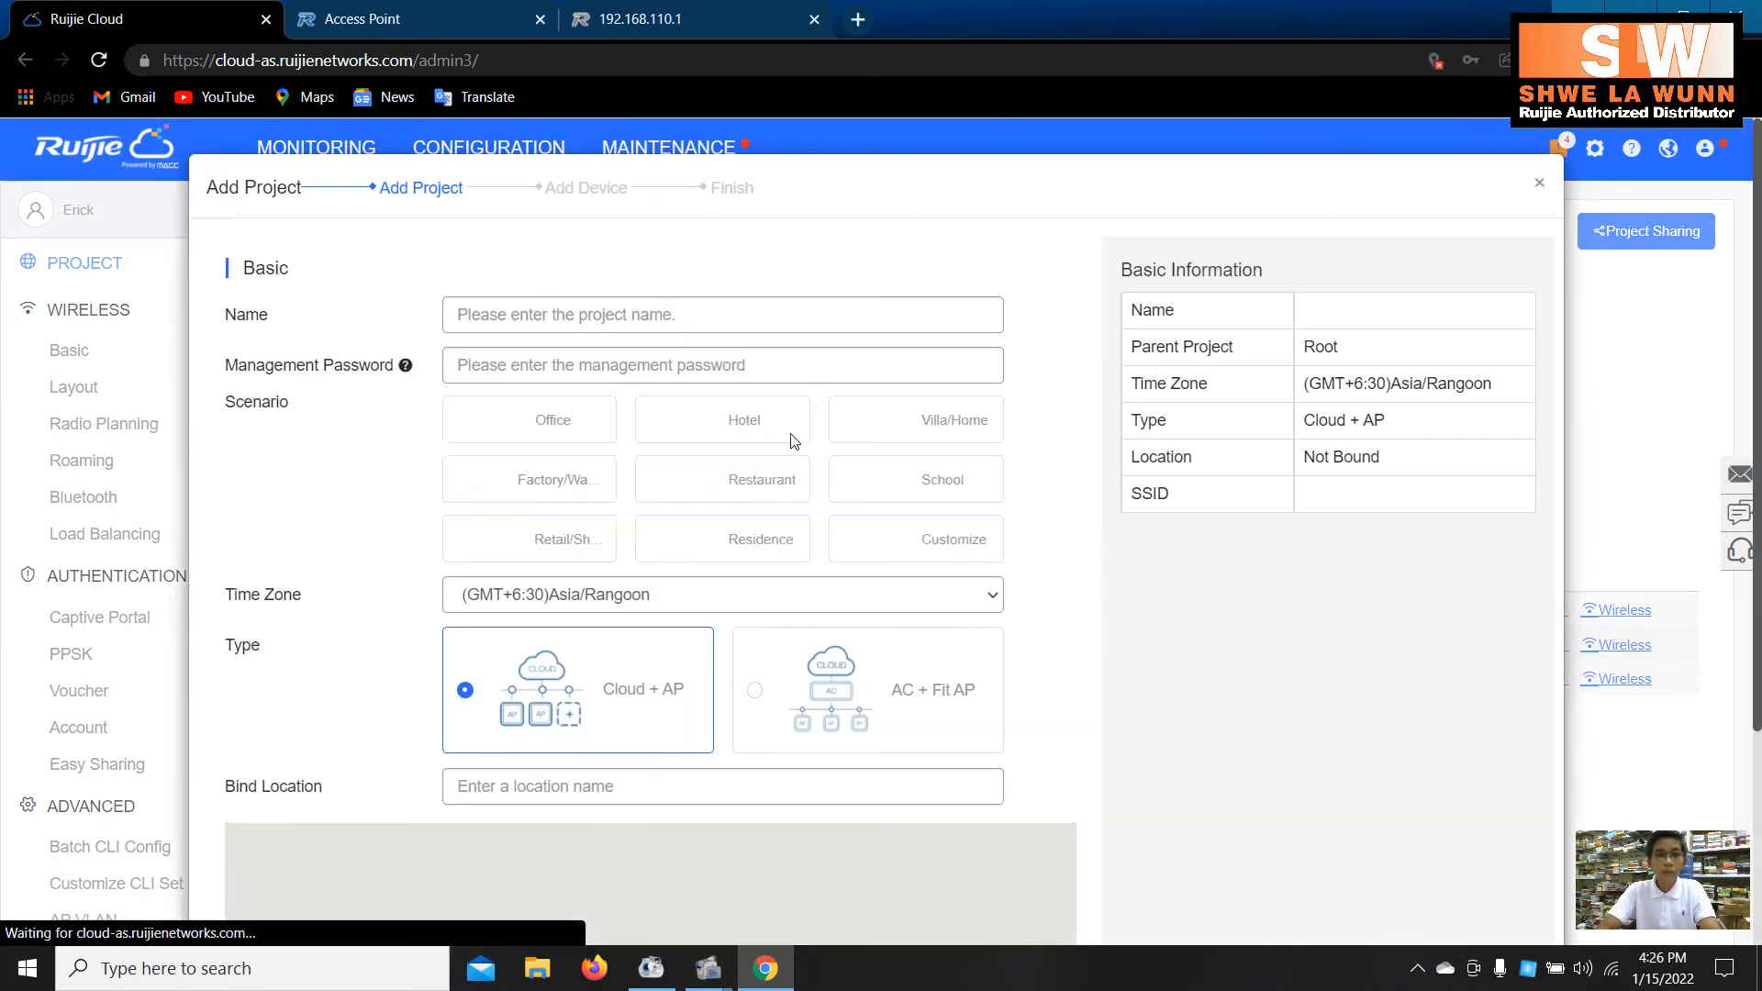
- Name the new project ShewLaWunnTestNetwork and fill in its saved management password
click(569, 315)
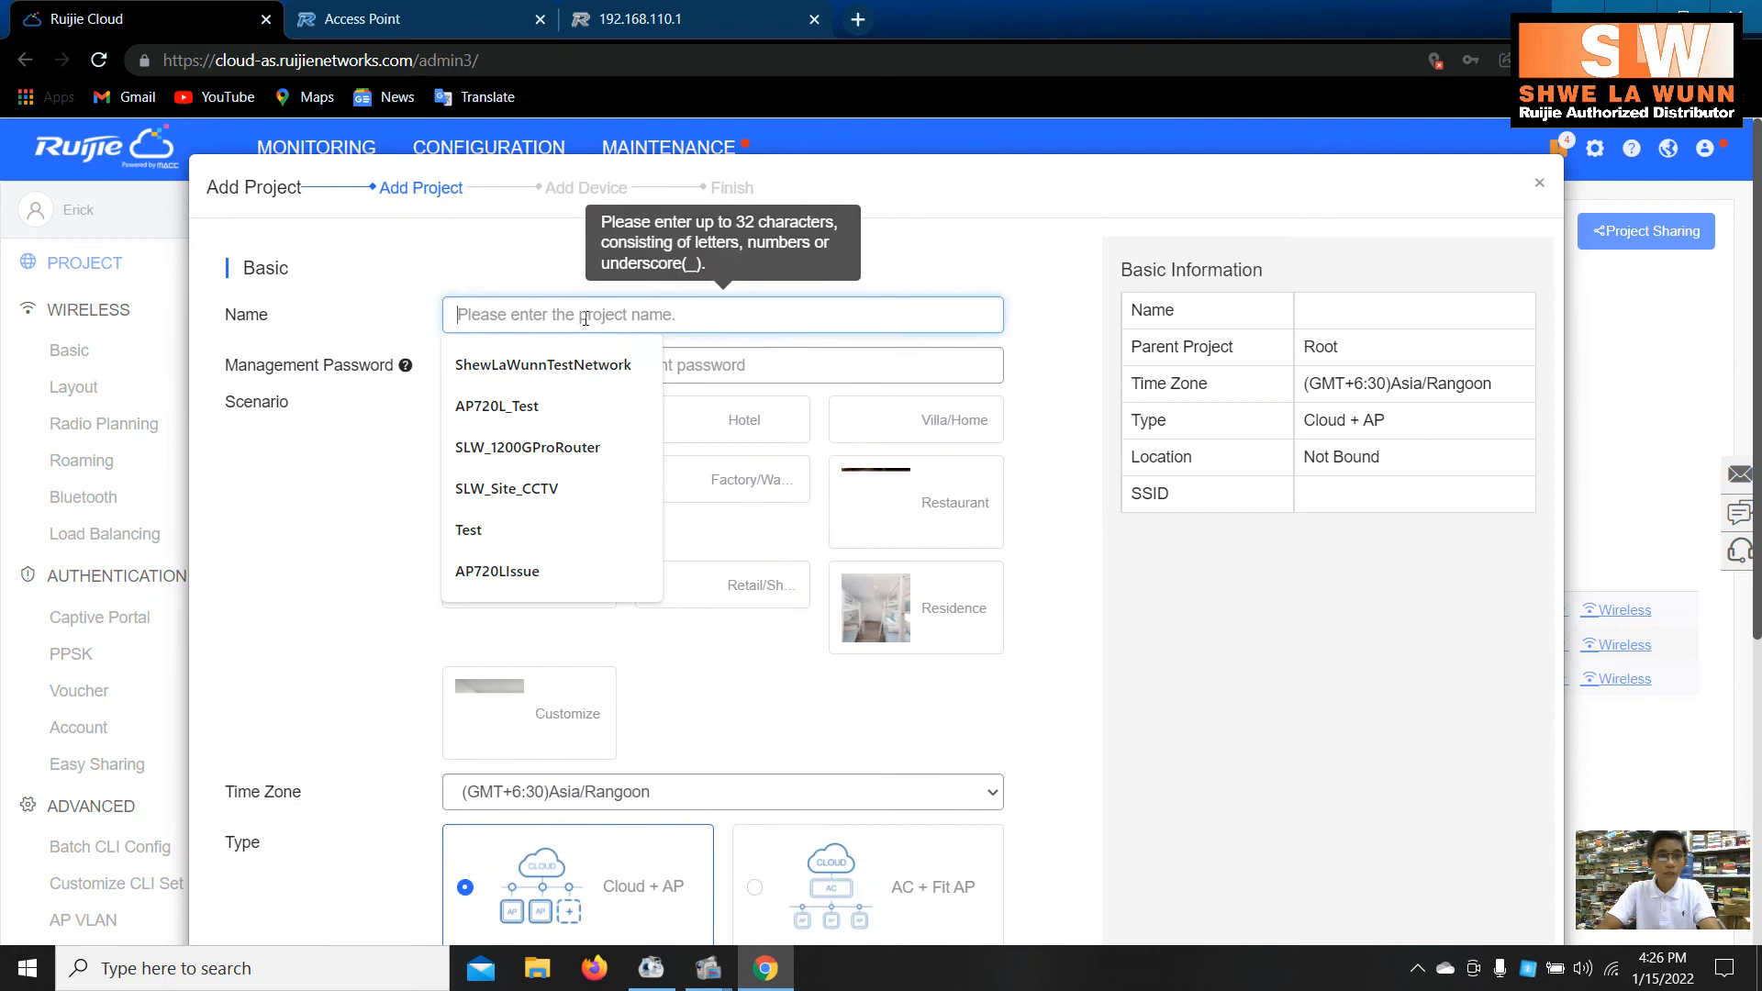
click(576, 364)
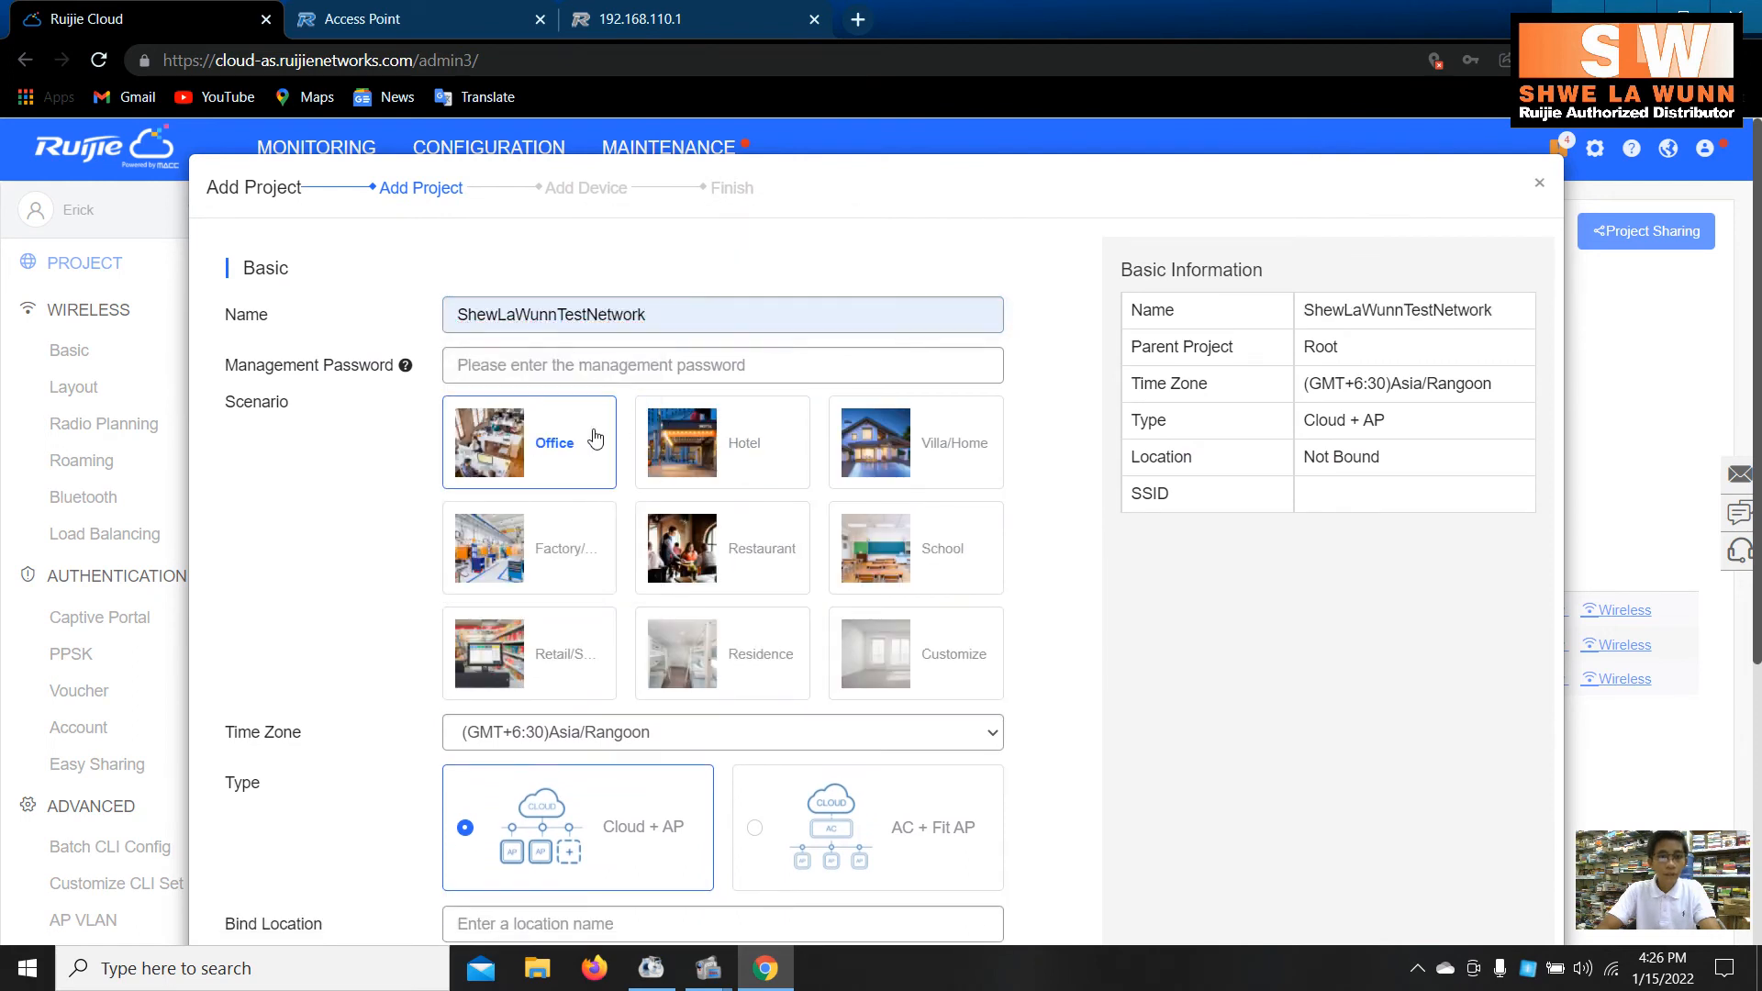
scroll(595, 438, down, 3)
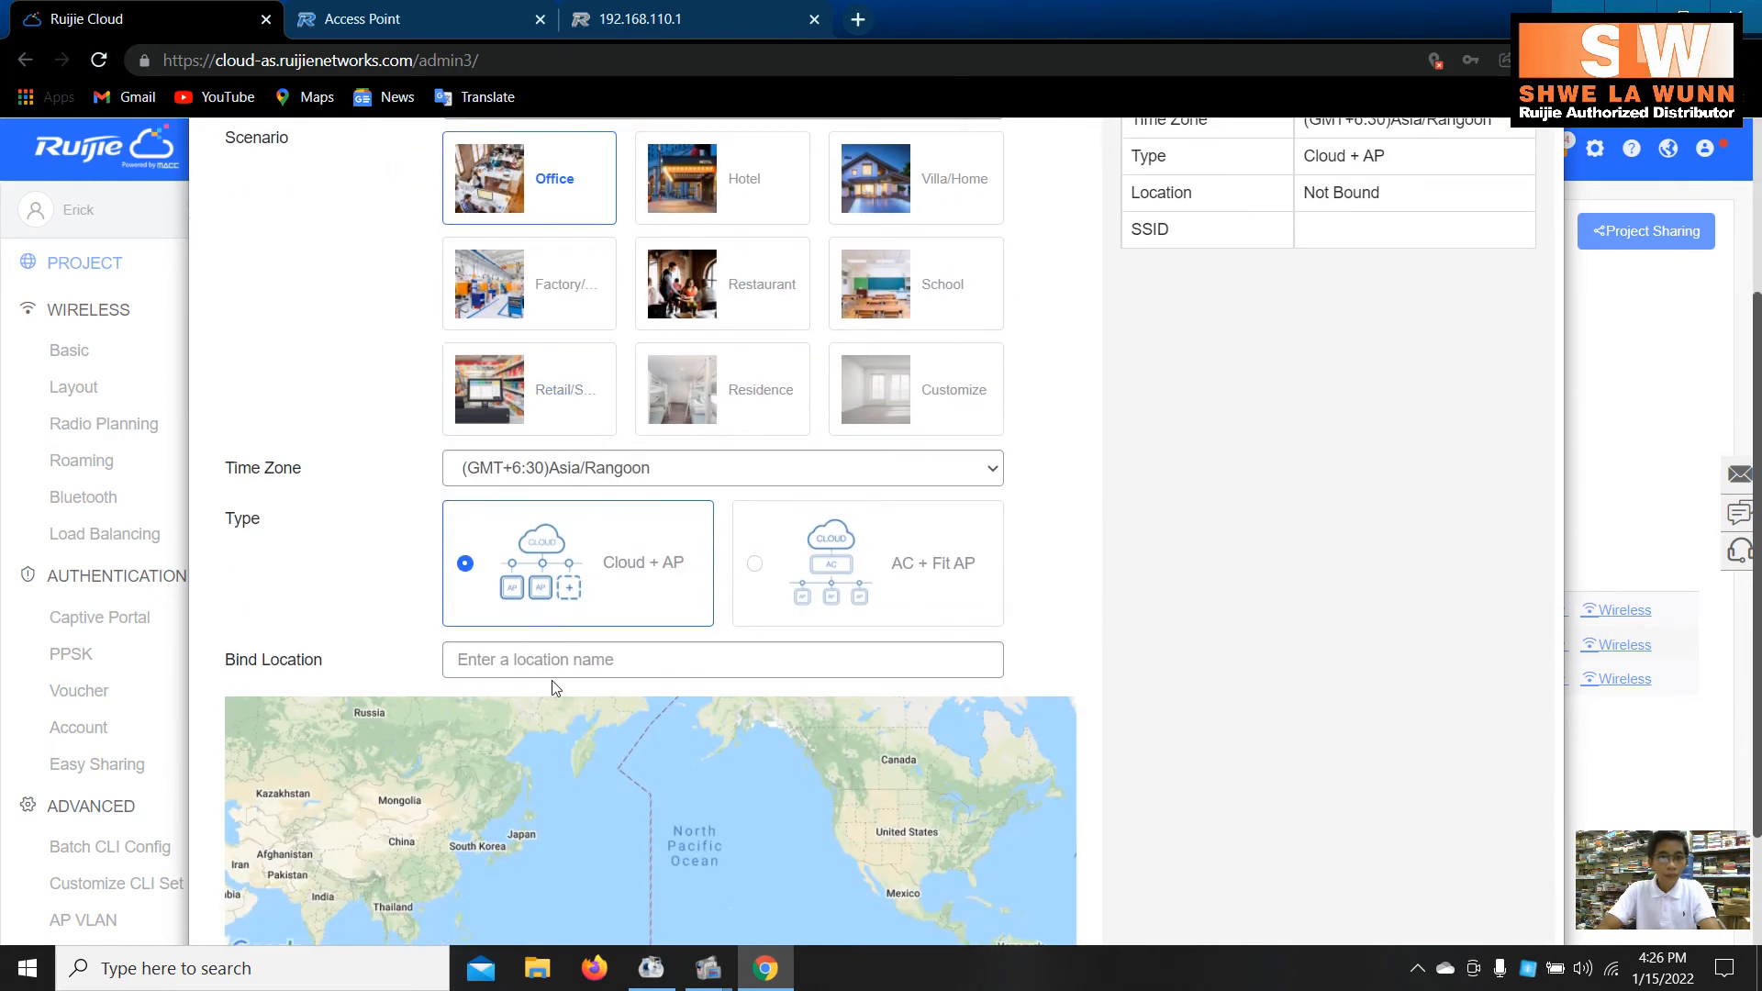
scroll(629, 327, up, 3)
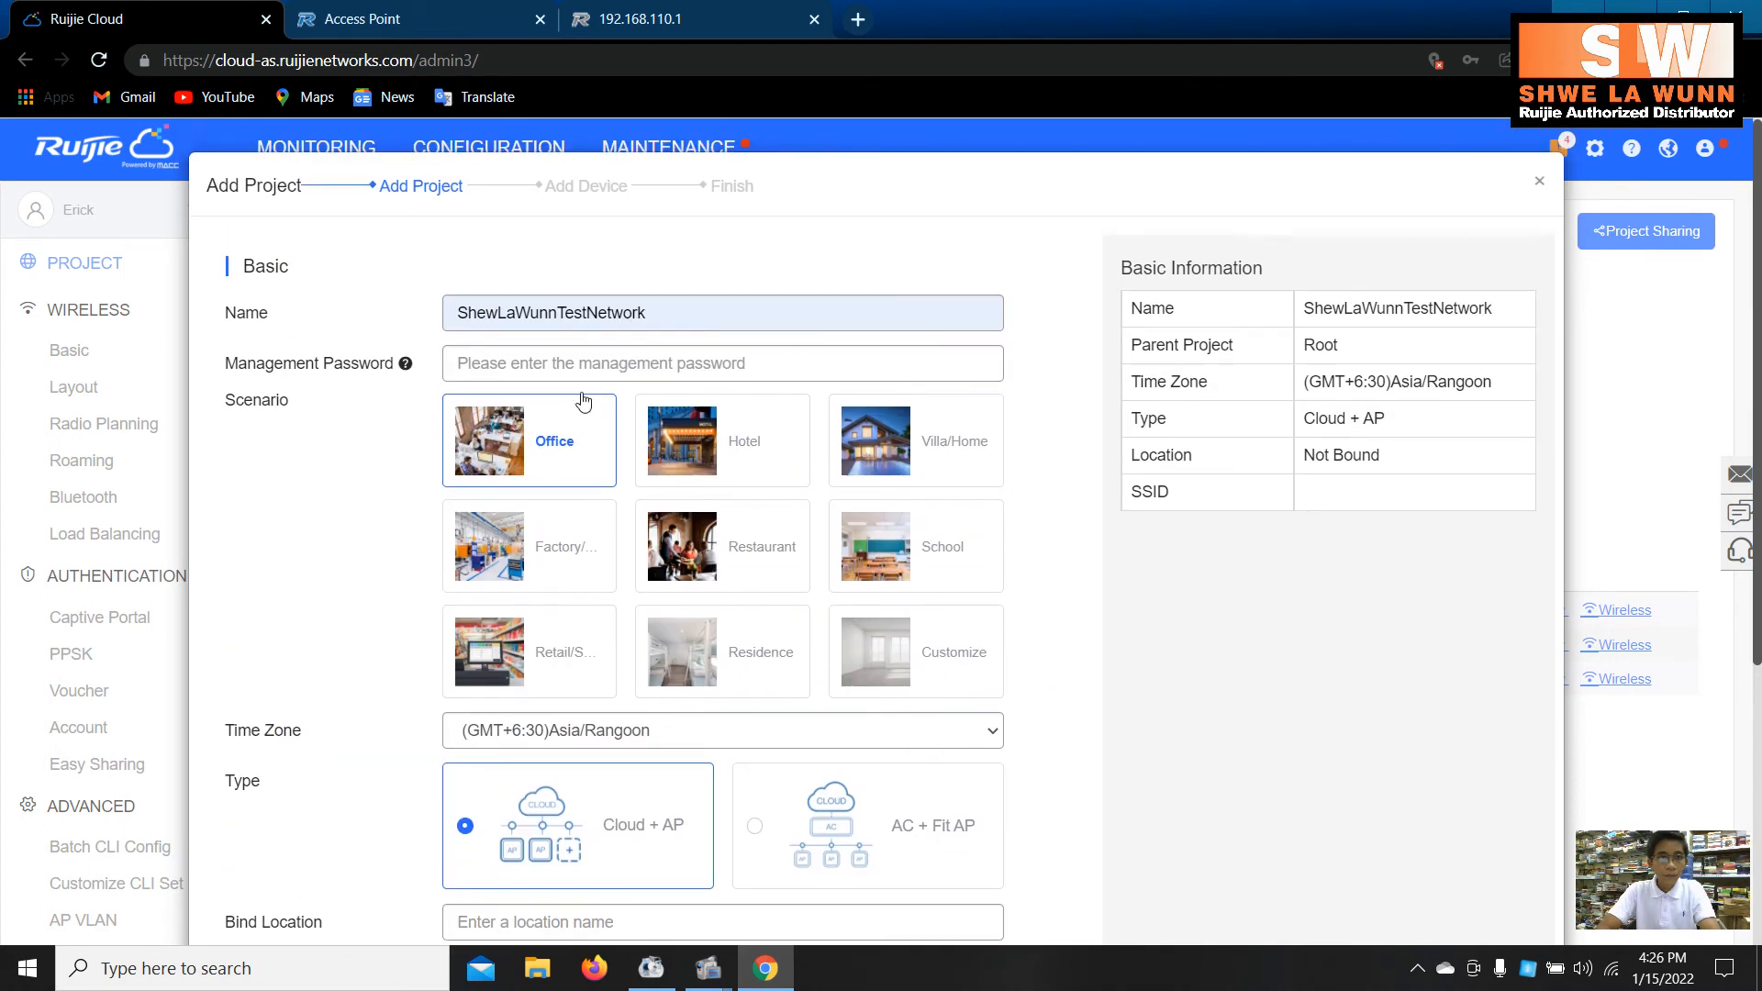
click(583, 369)
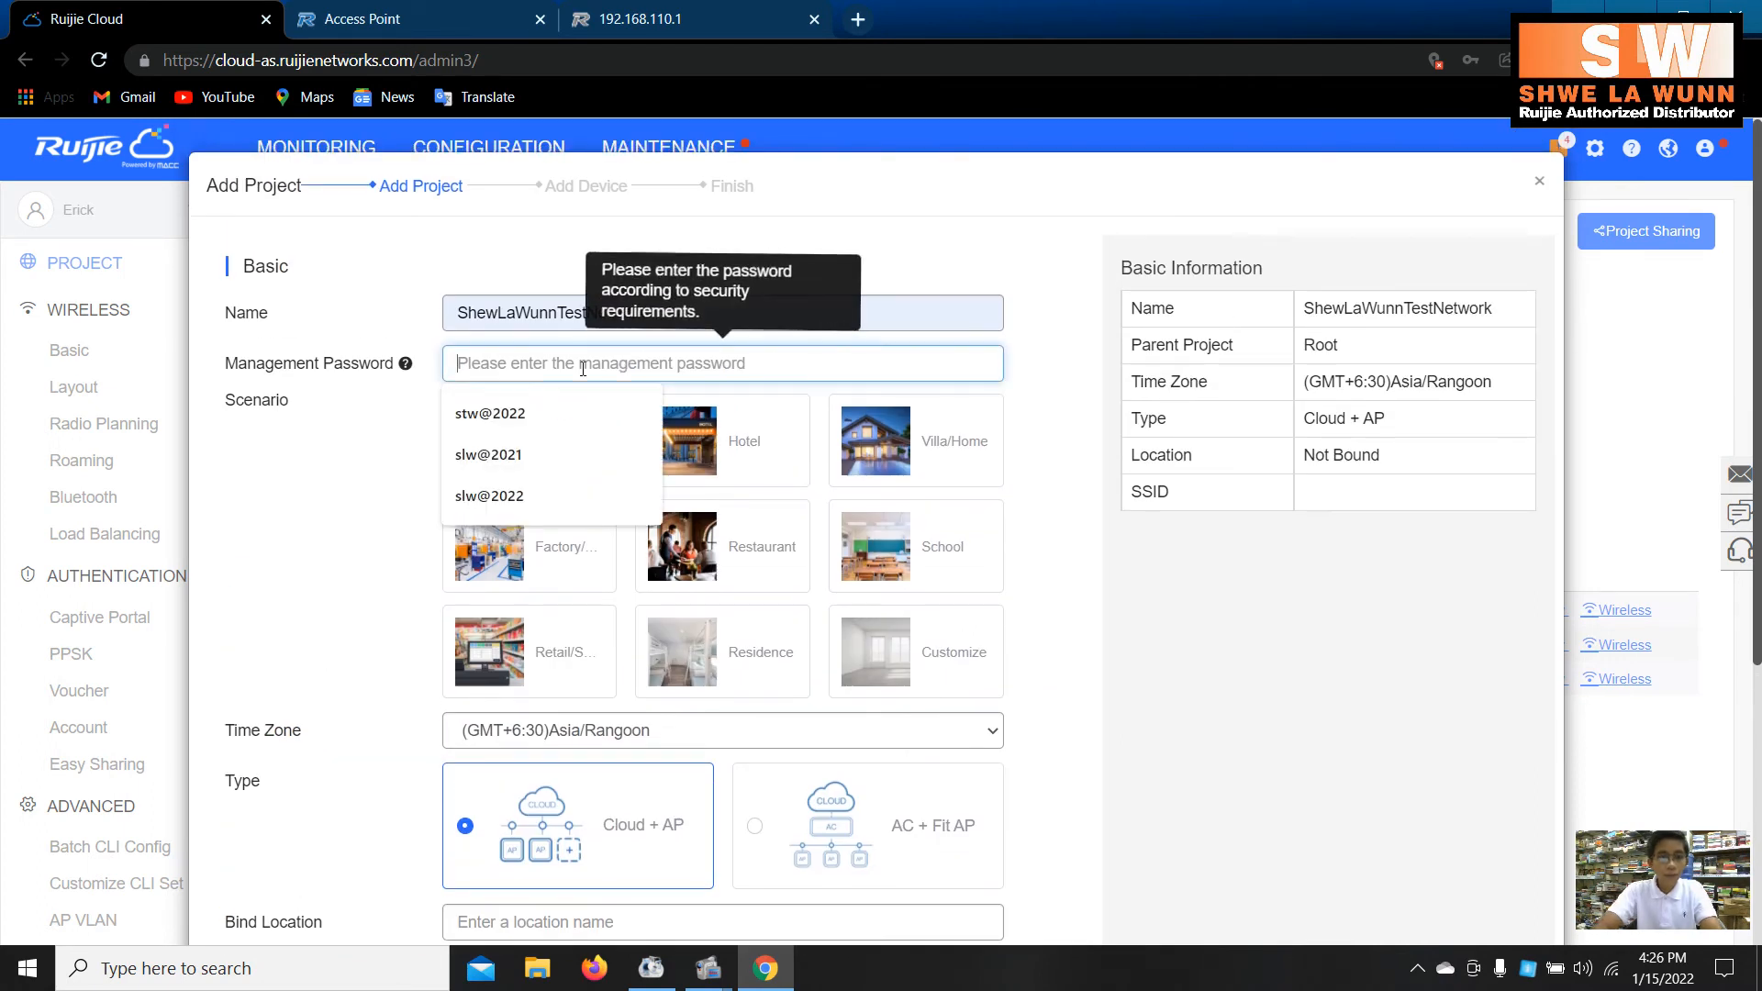
click(537, 485)
scroll(671, 469, down, 5)
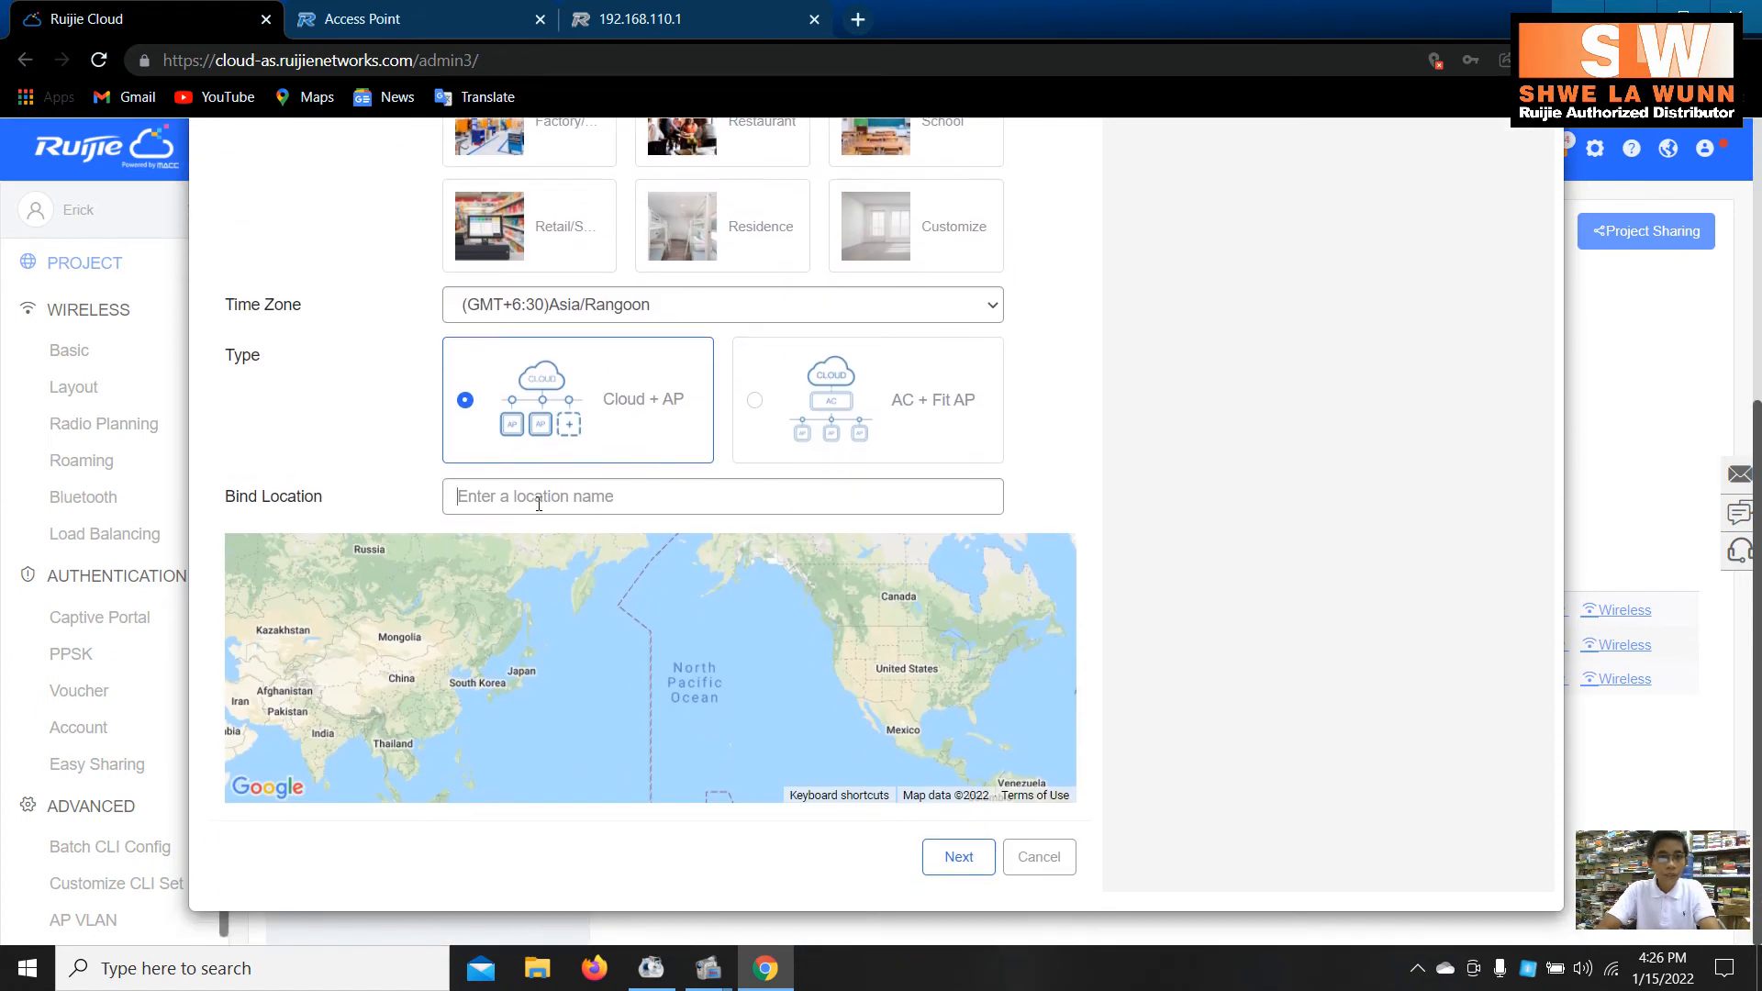
- Accept the default Wi-Fi settings, skip adding devices, and close the finished wizard
click(959, 857)
click(955, 595)
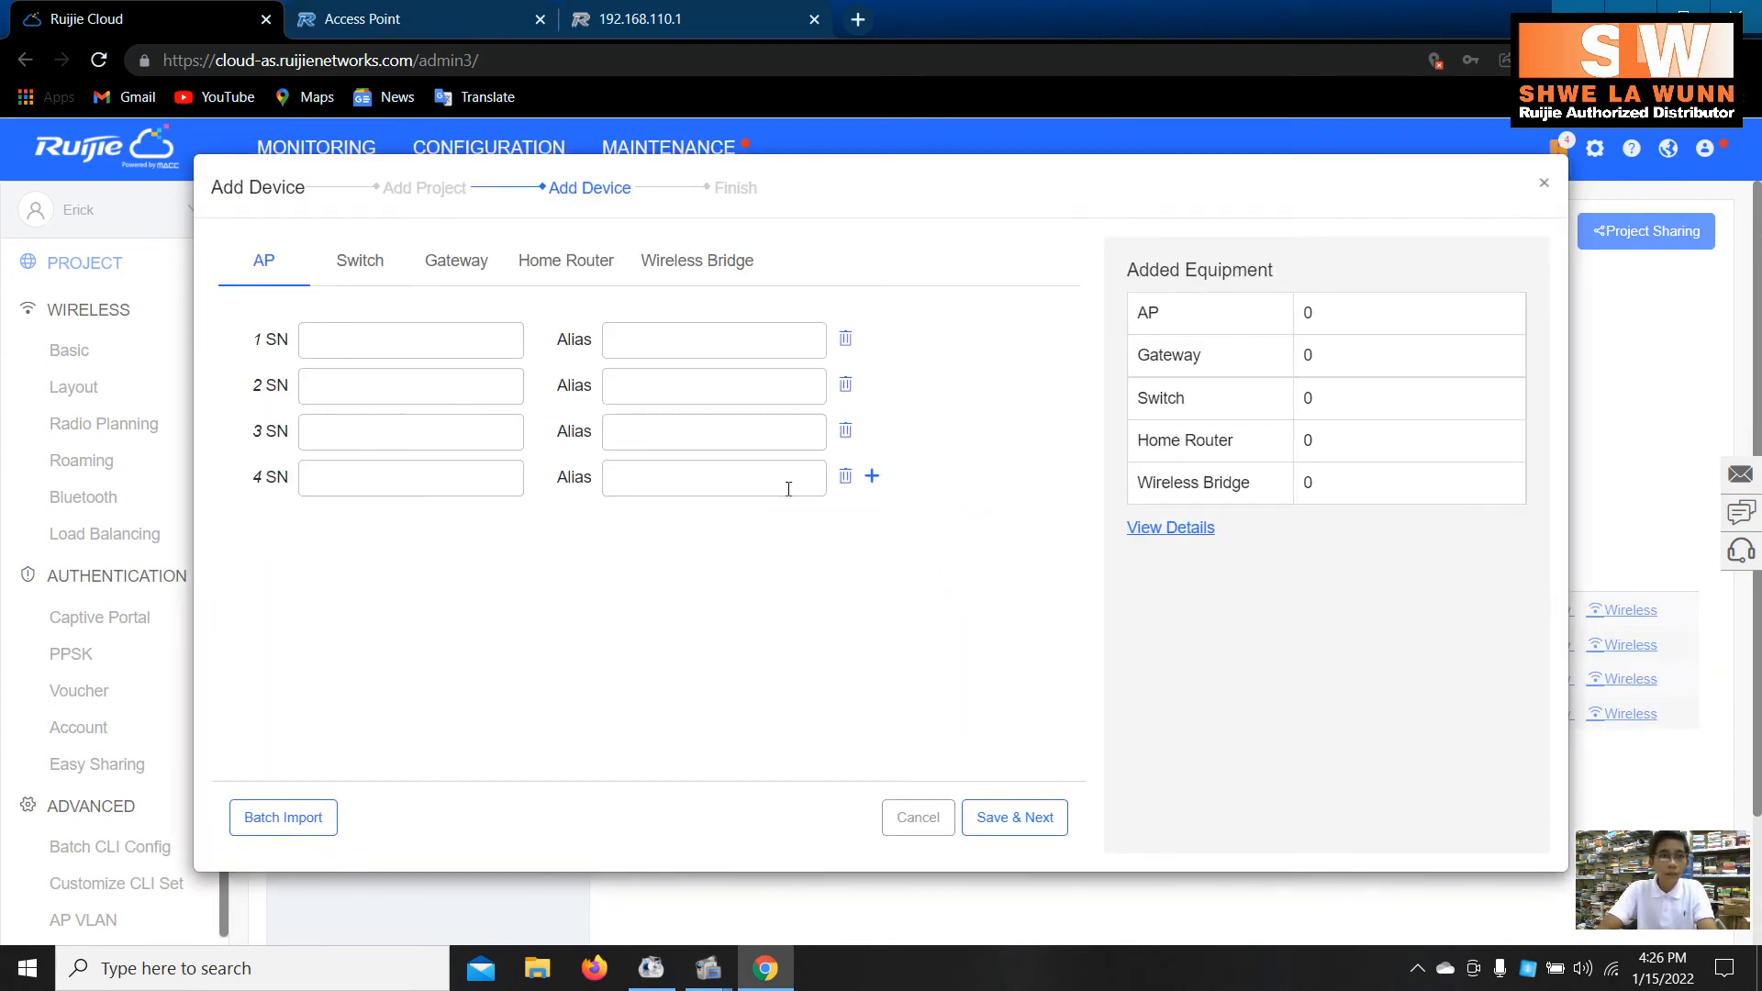
click(982, 812)
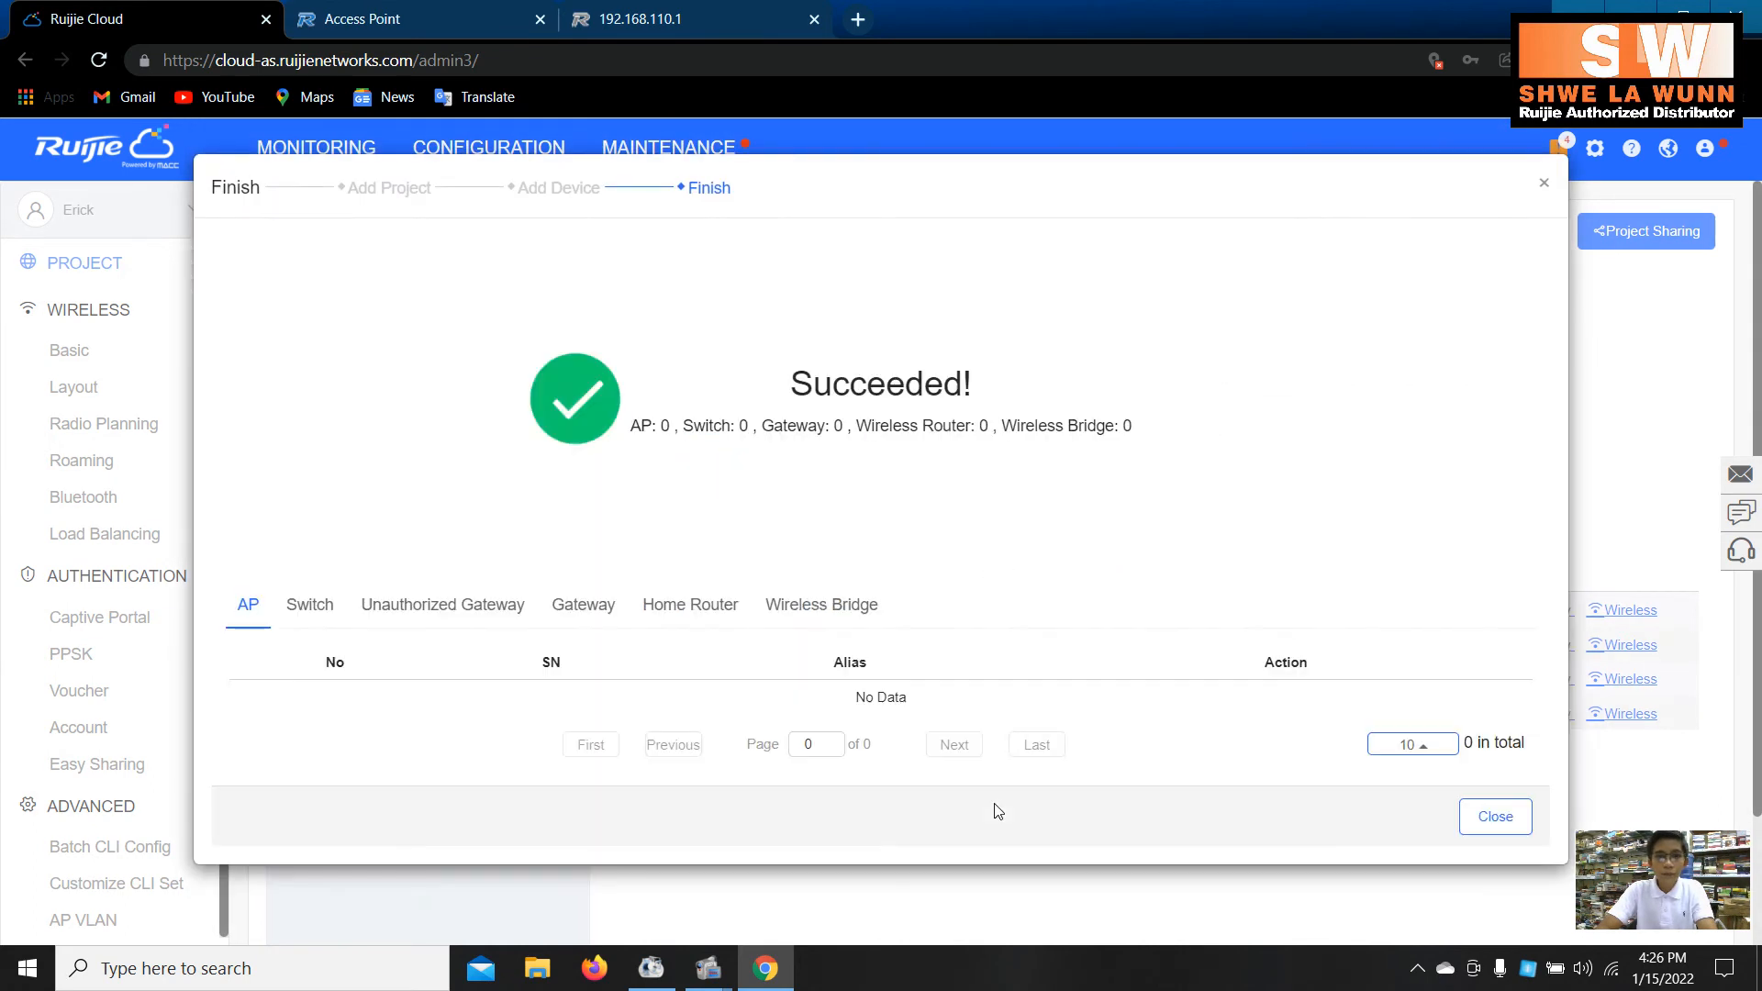
click(1519, 826)
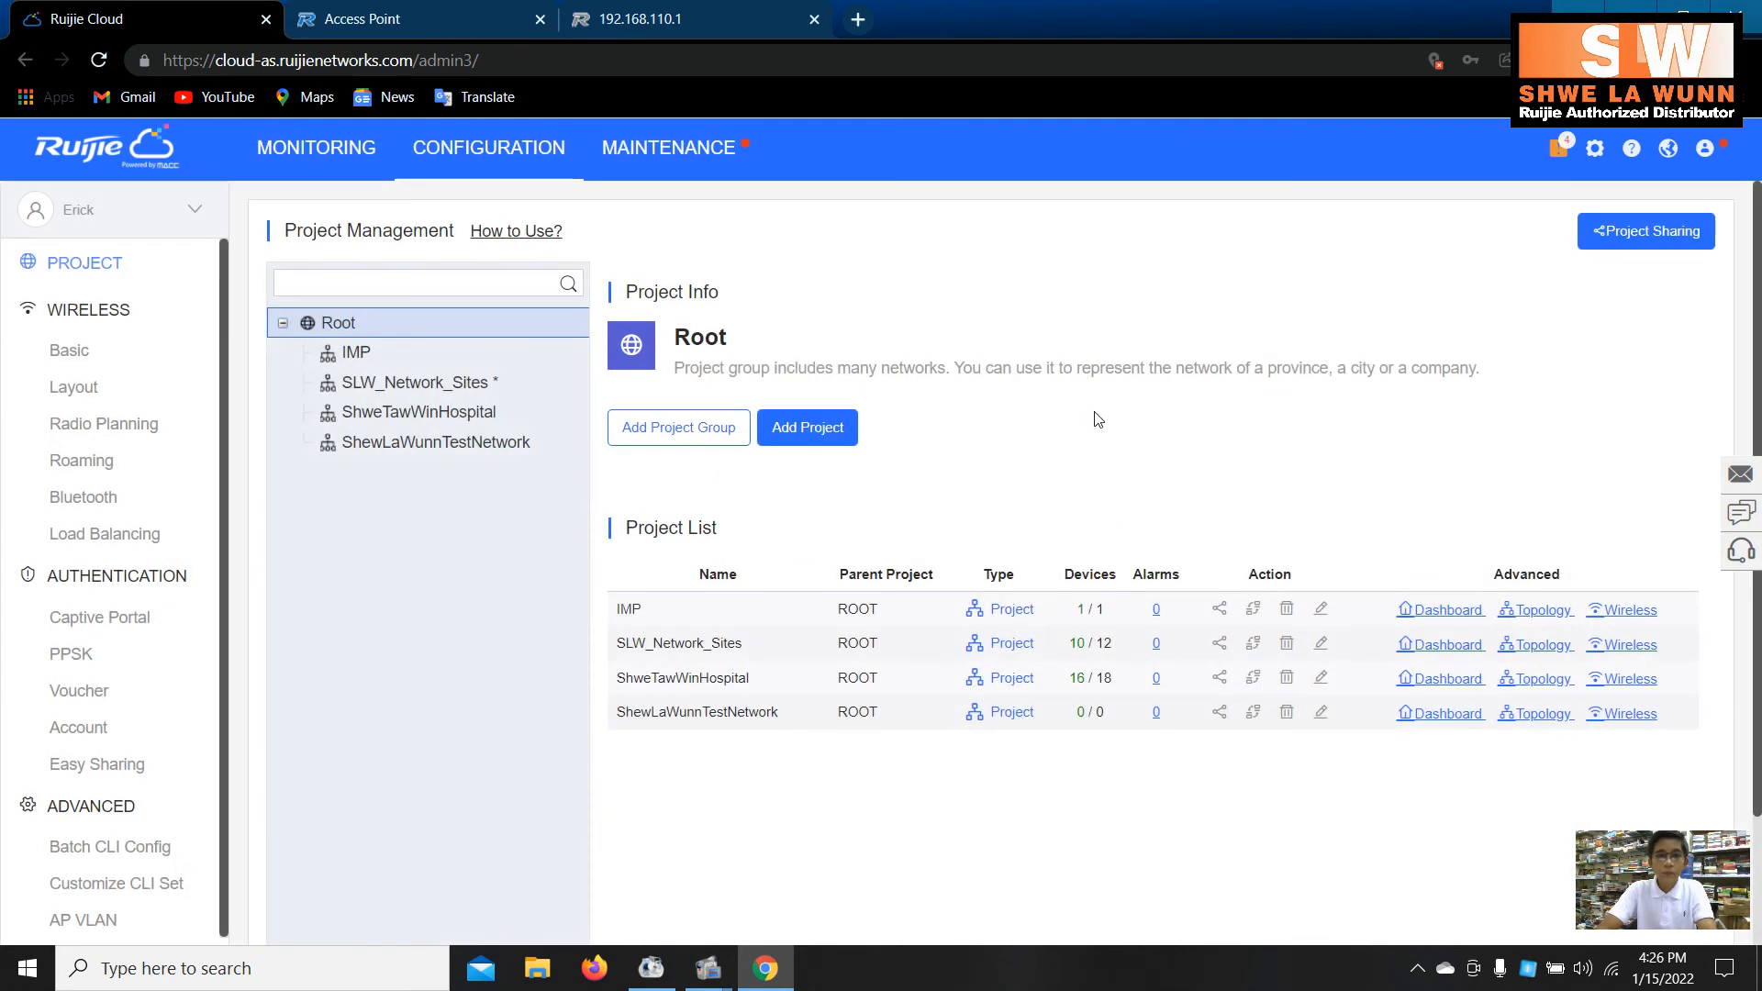
- Switch monitoring to the ShewLaWunnTestNetwork project and show its empty AP list
click(316, 147)
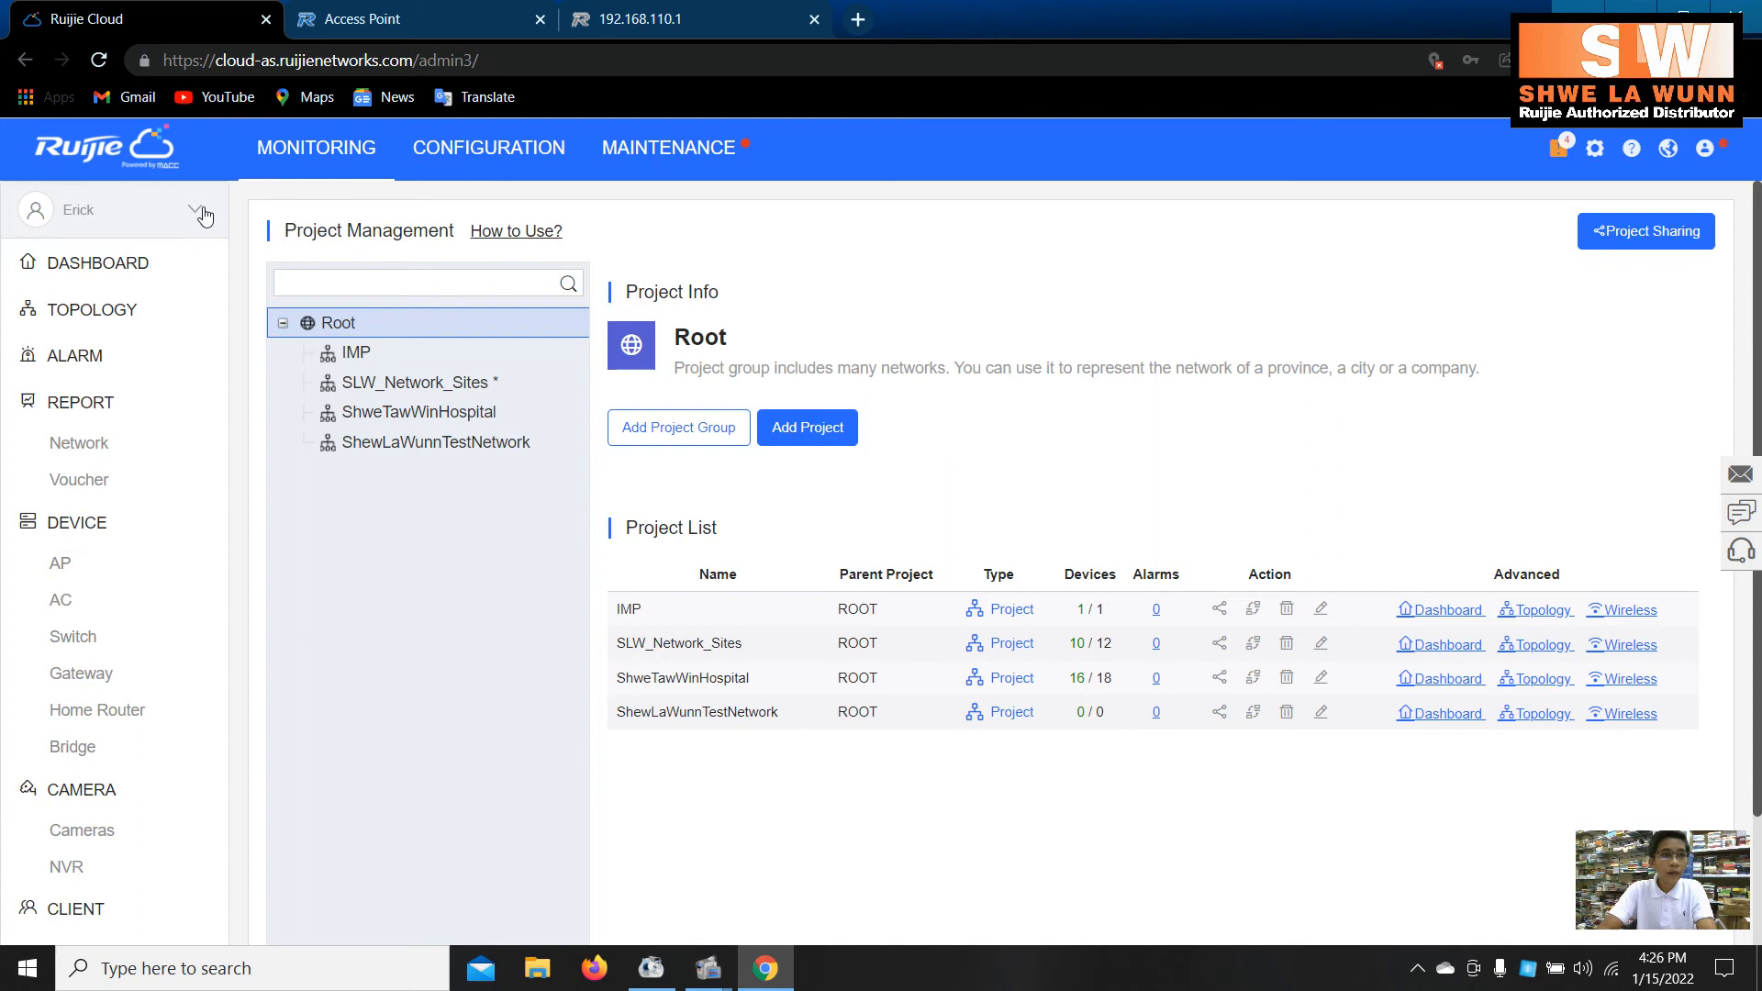
click(119, 267)
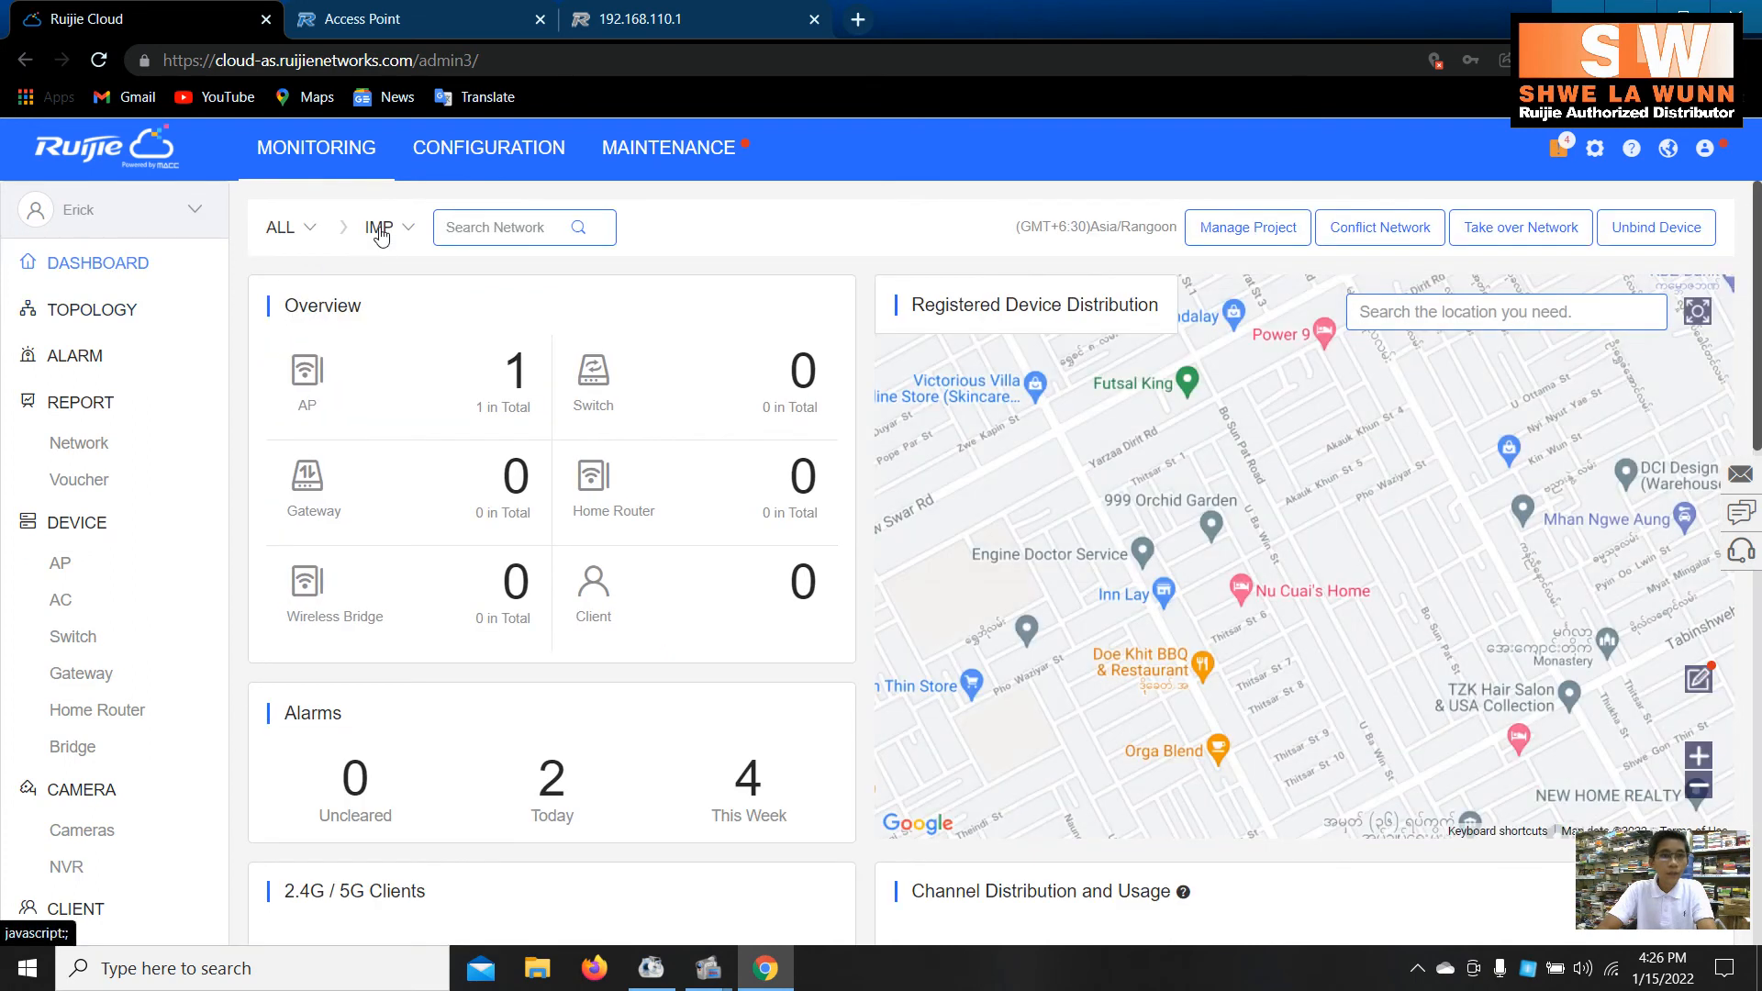
click(379, 227)
click(381, 481)
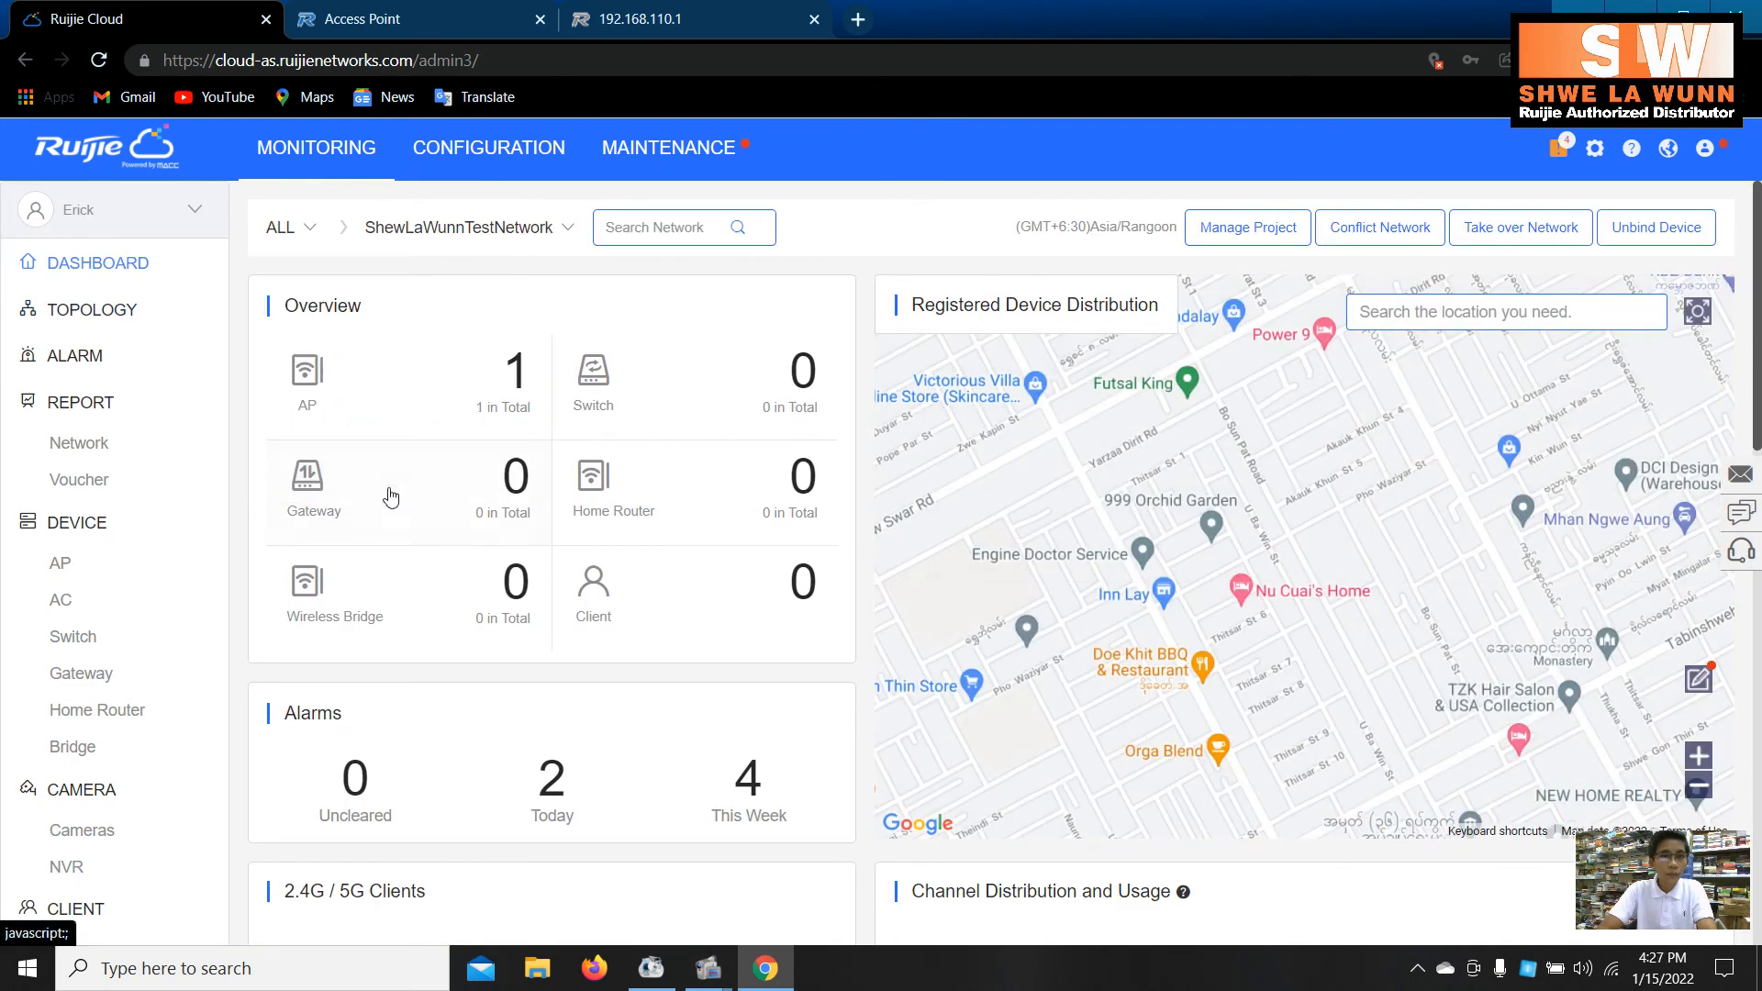
click(385, 439)
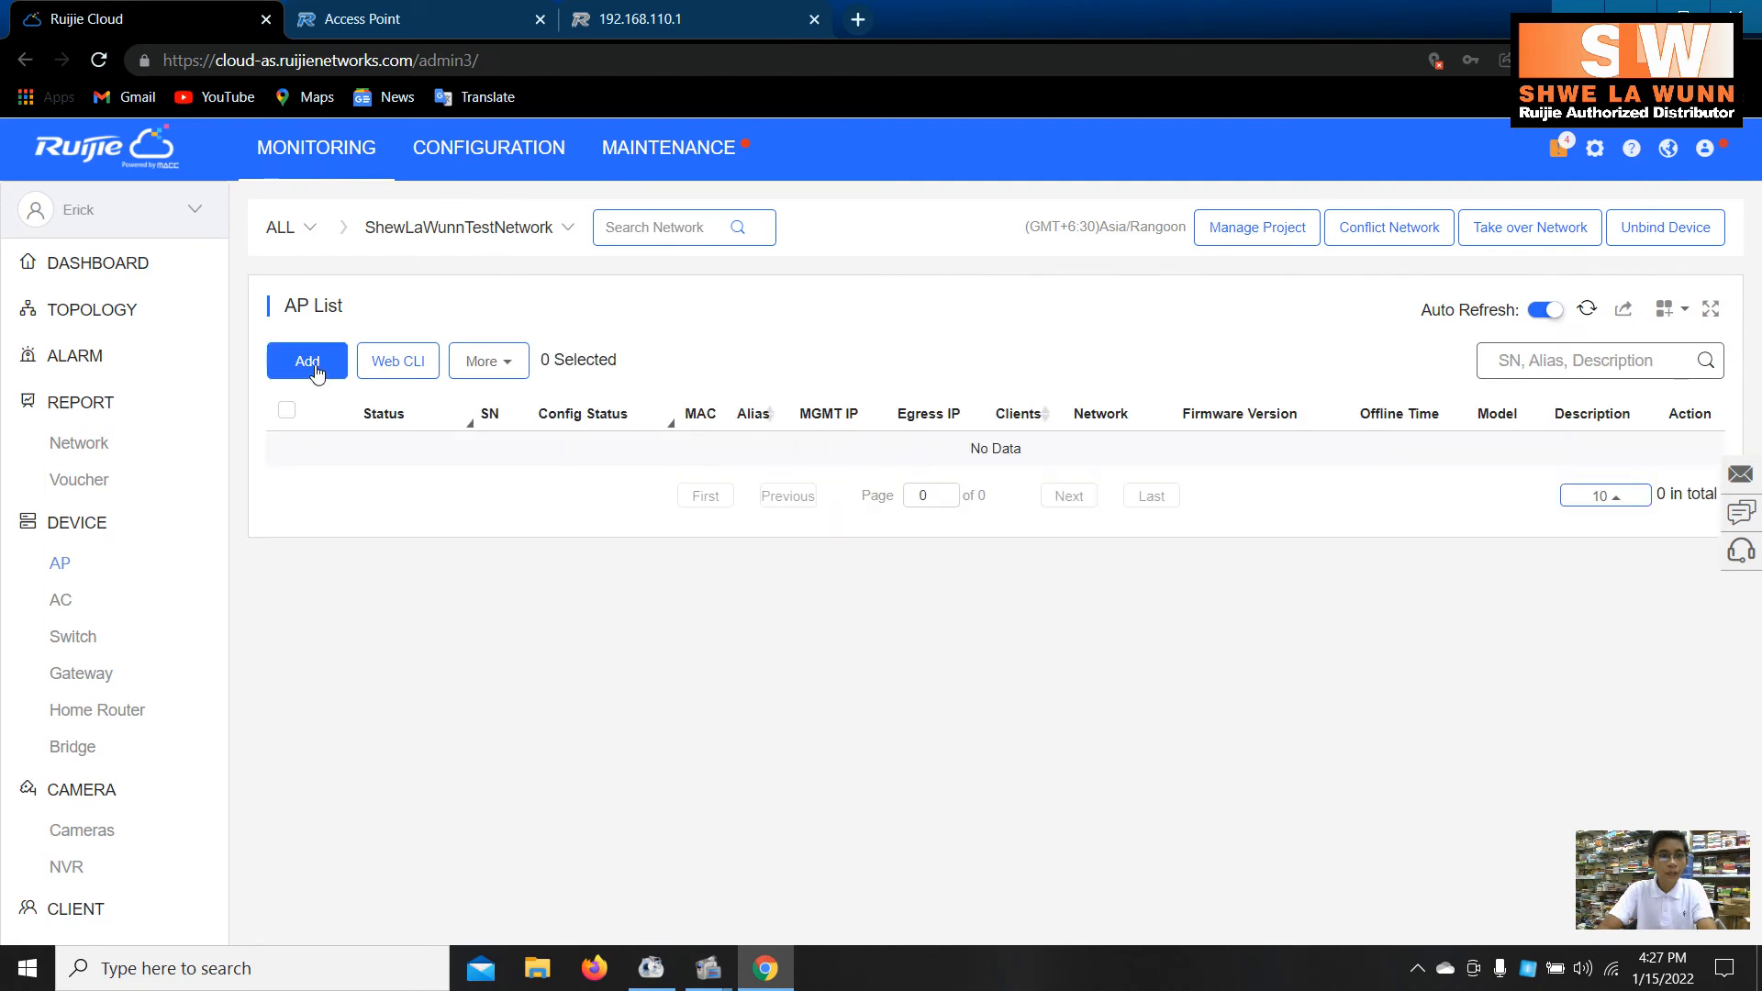
- Add AP serial G1QH23A055528 with alias AP, then refresh the list to confirm it's Online
click(315, 369)
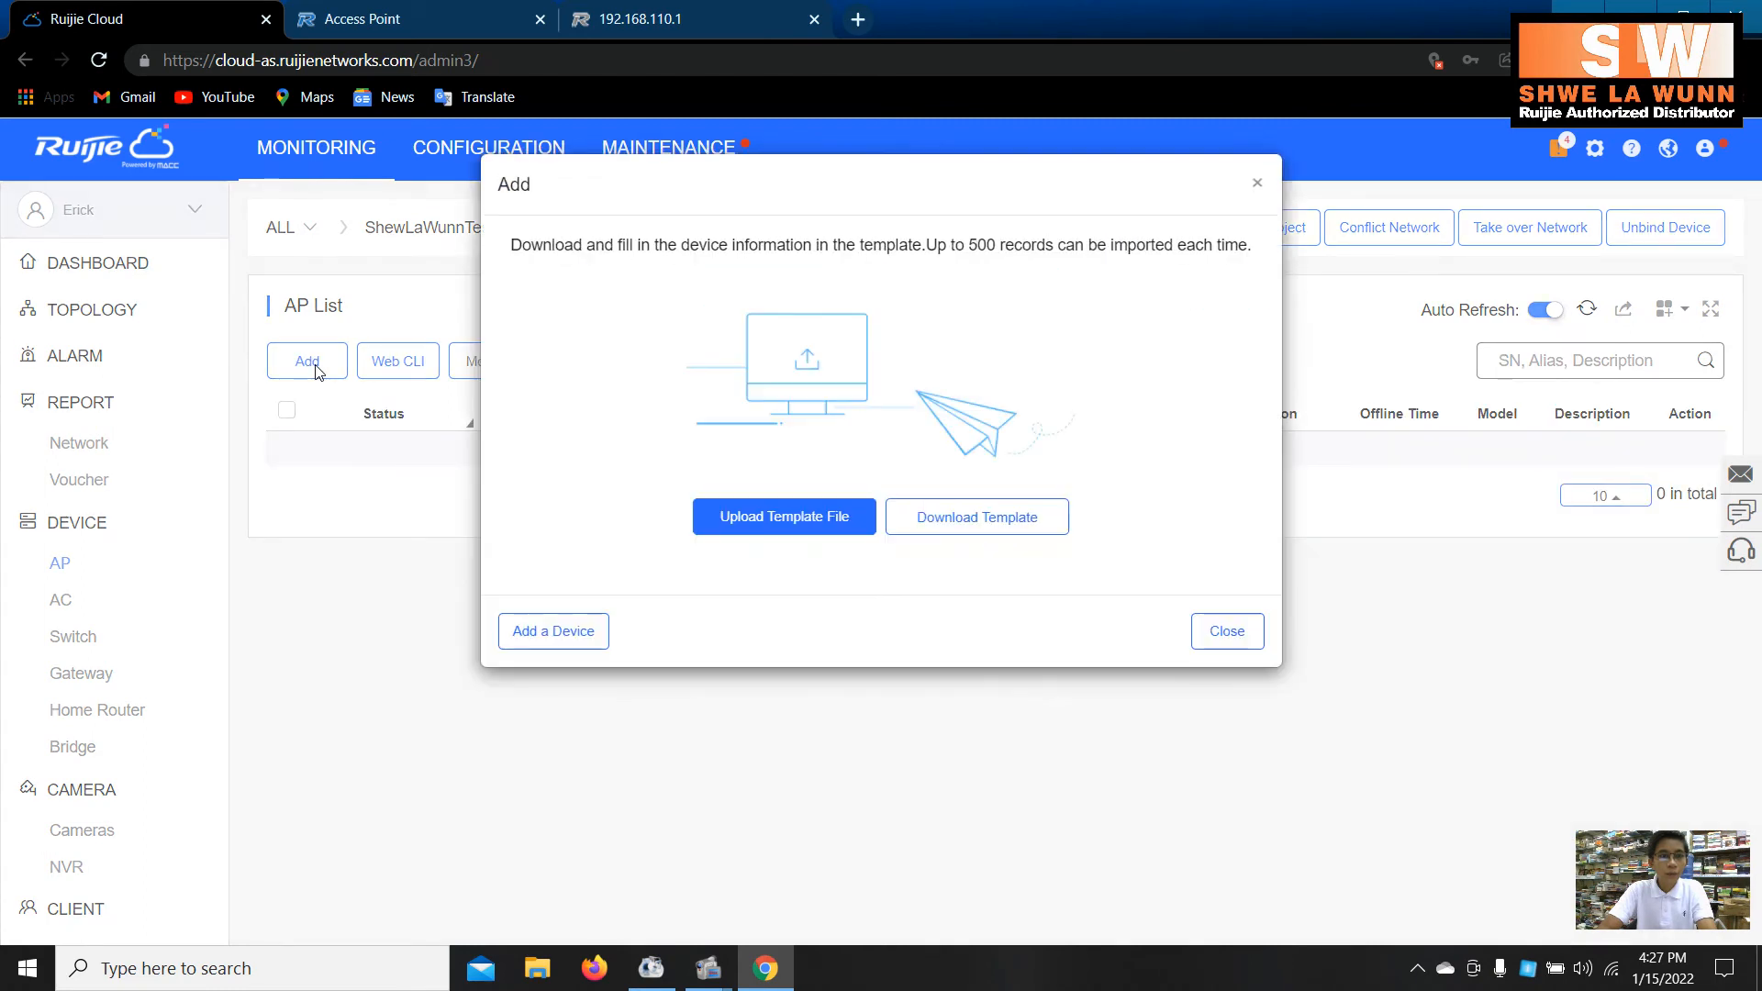
click(571, 620)
click(656, 261)
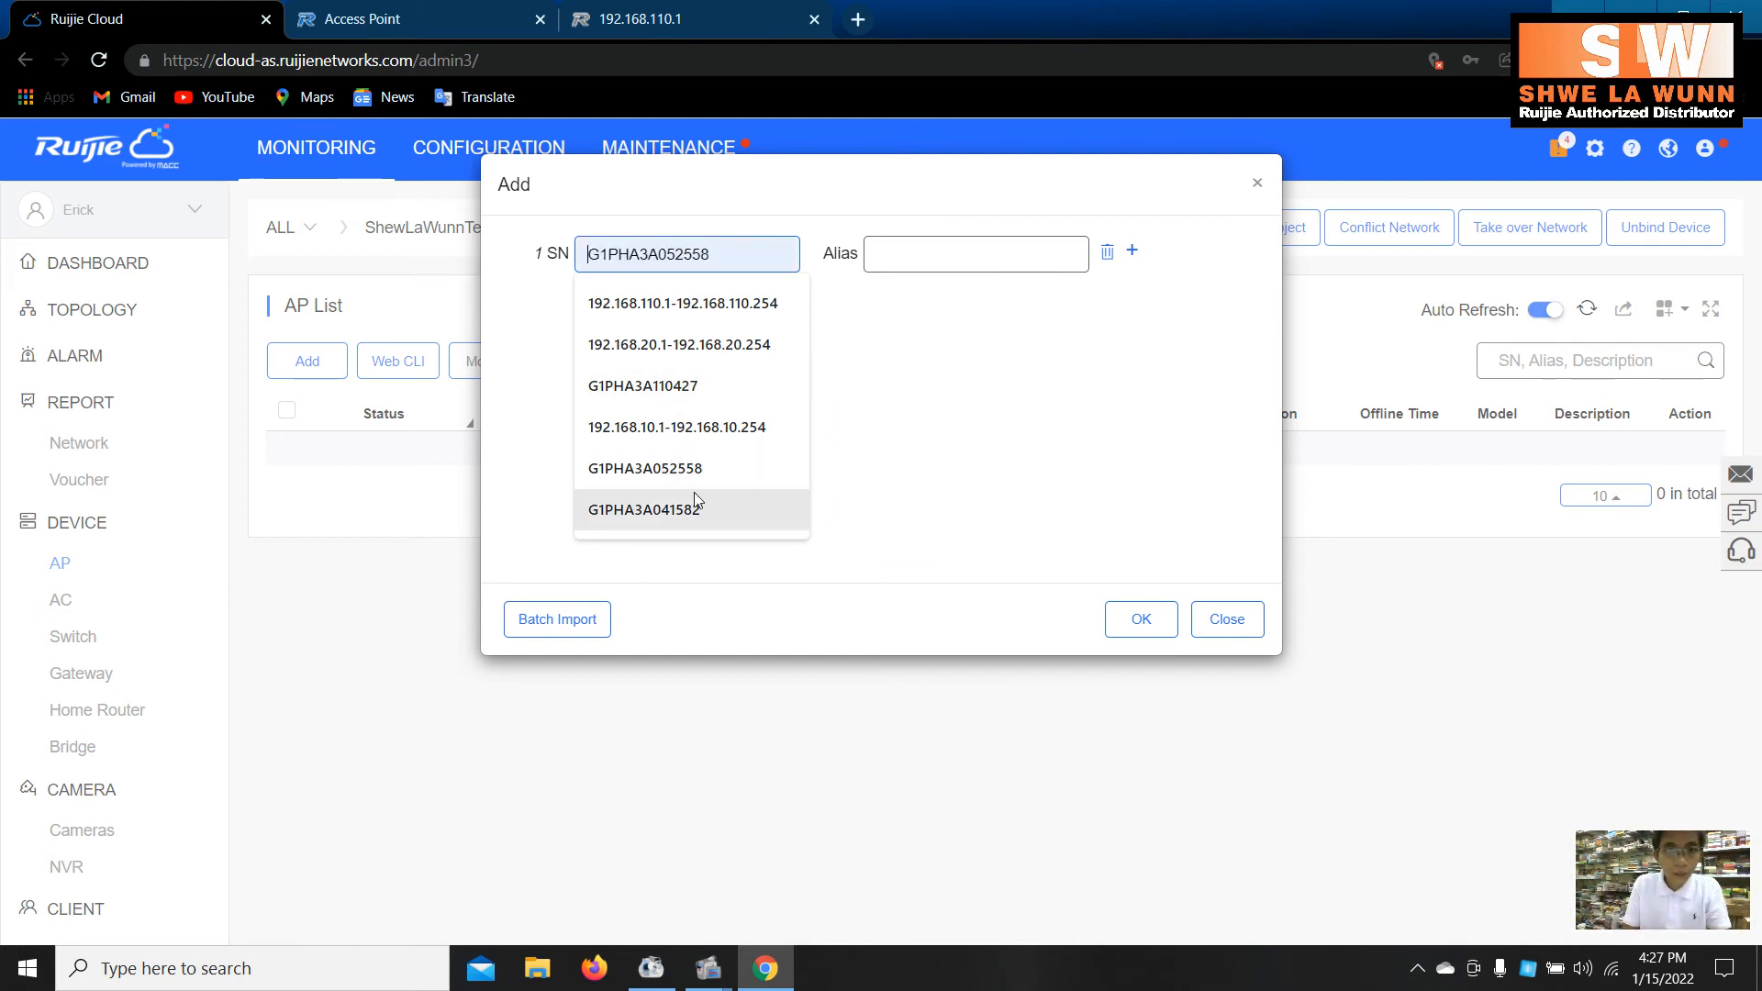
text(G)
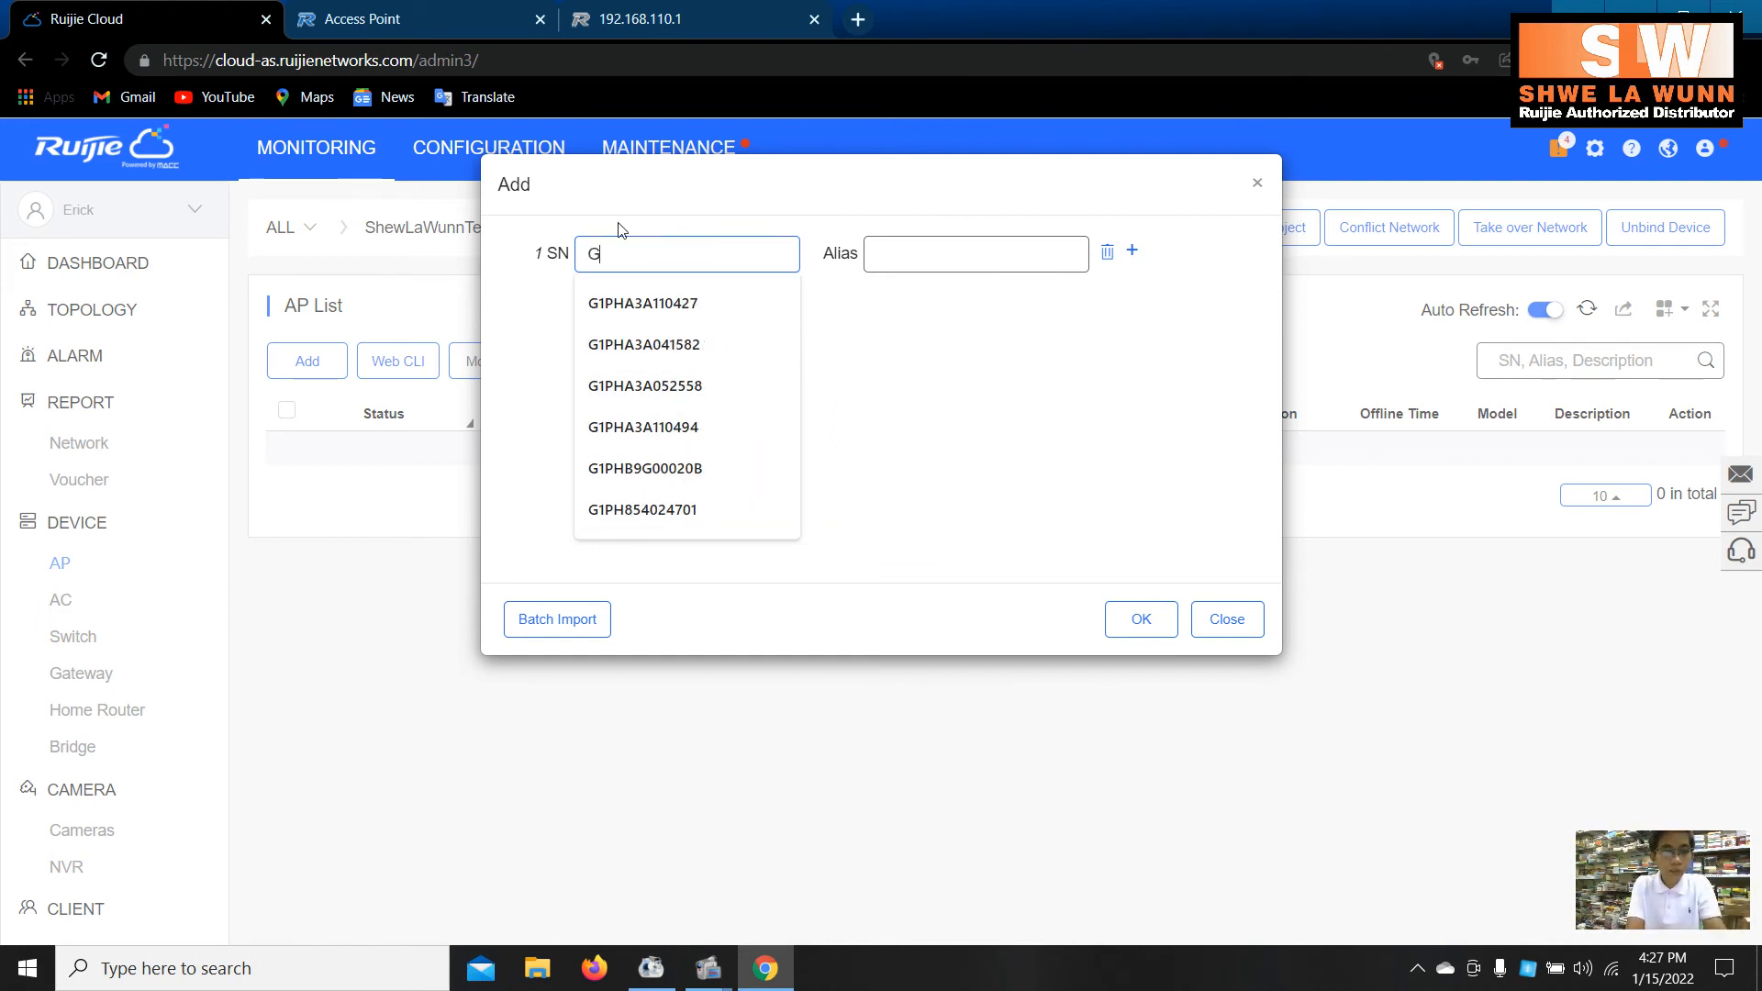
text(1QH23A055528)
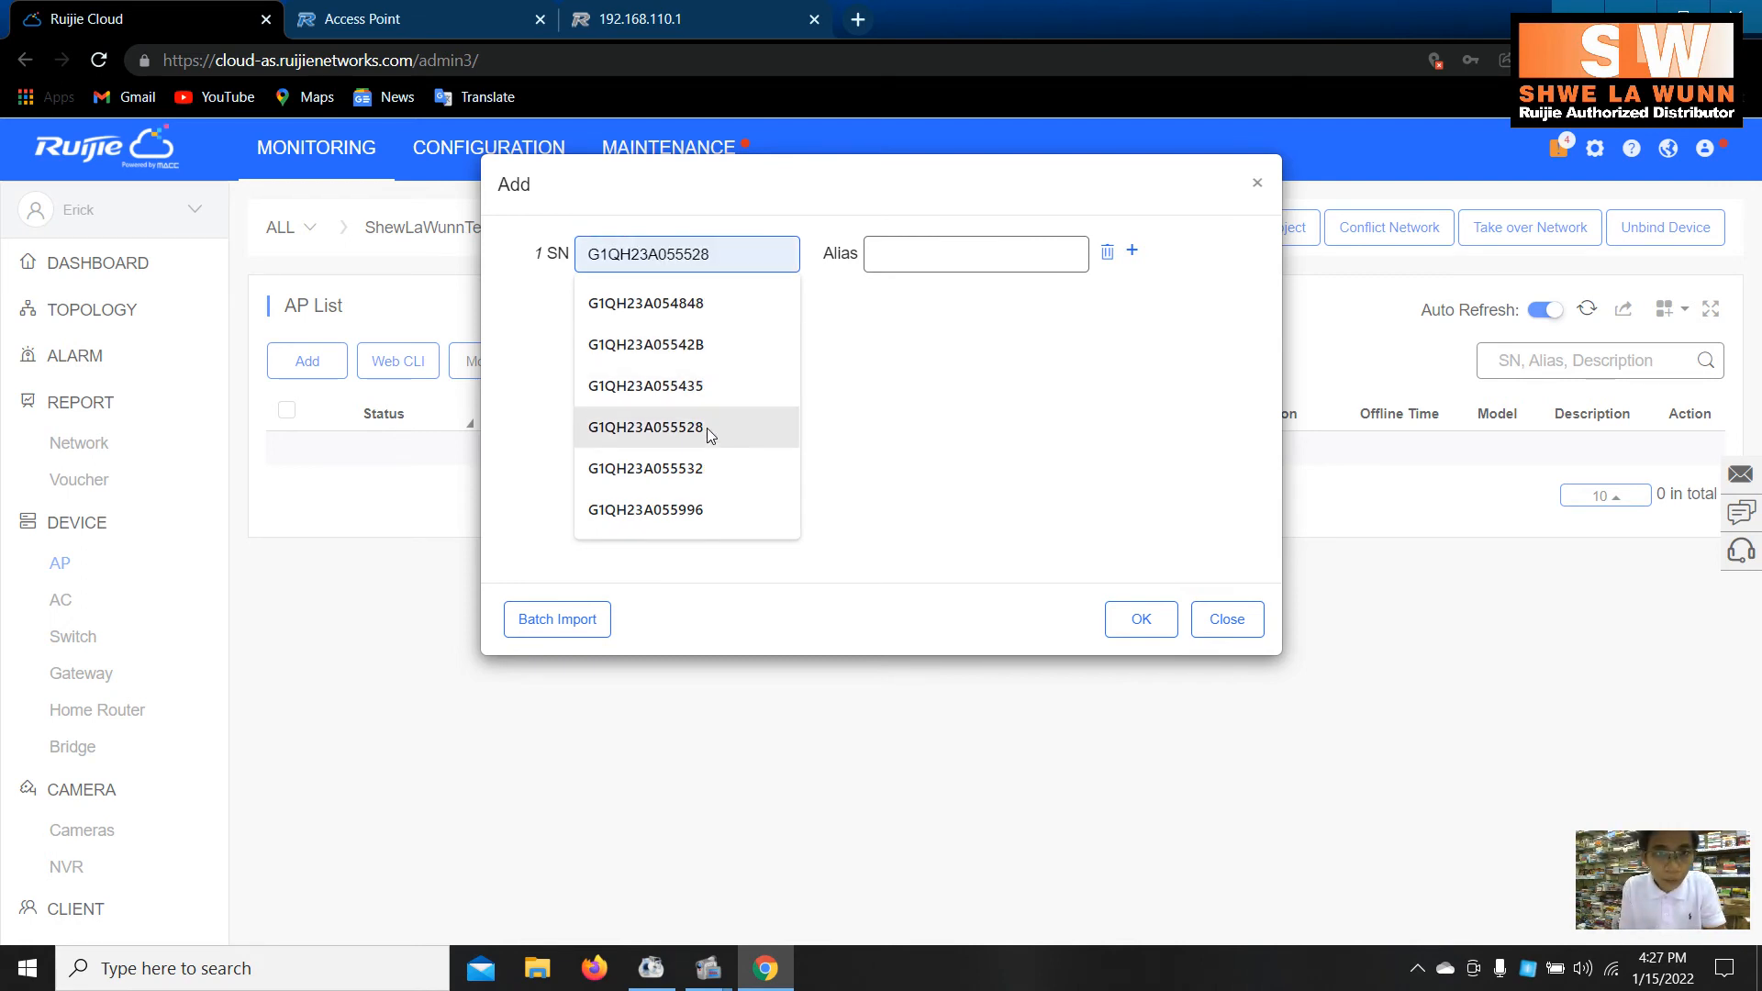
click(706, 428)
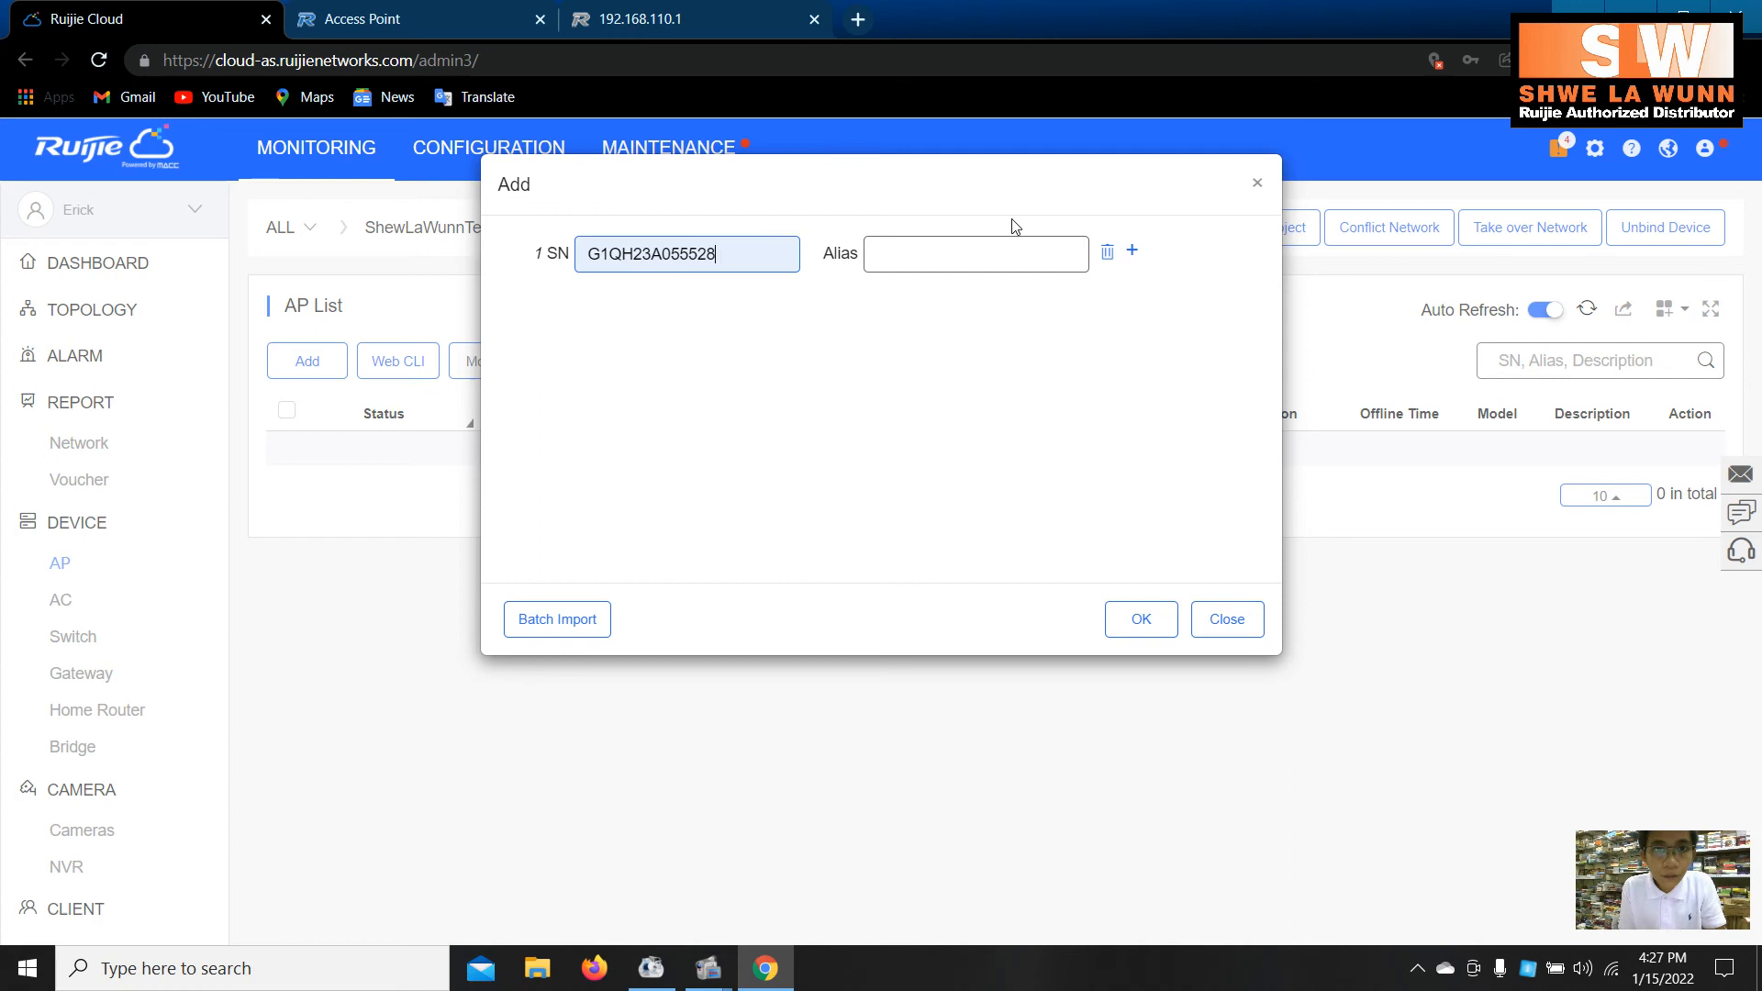
click(964, 264)
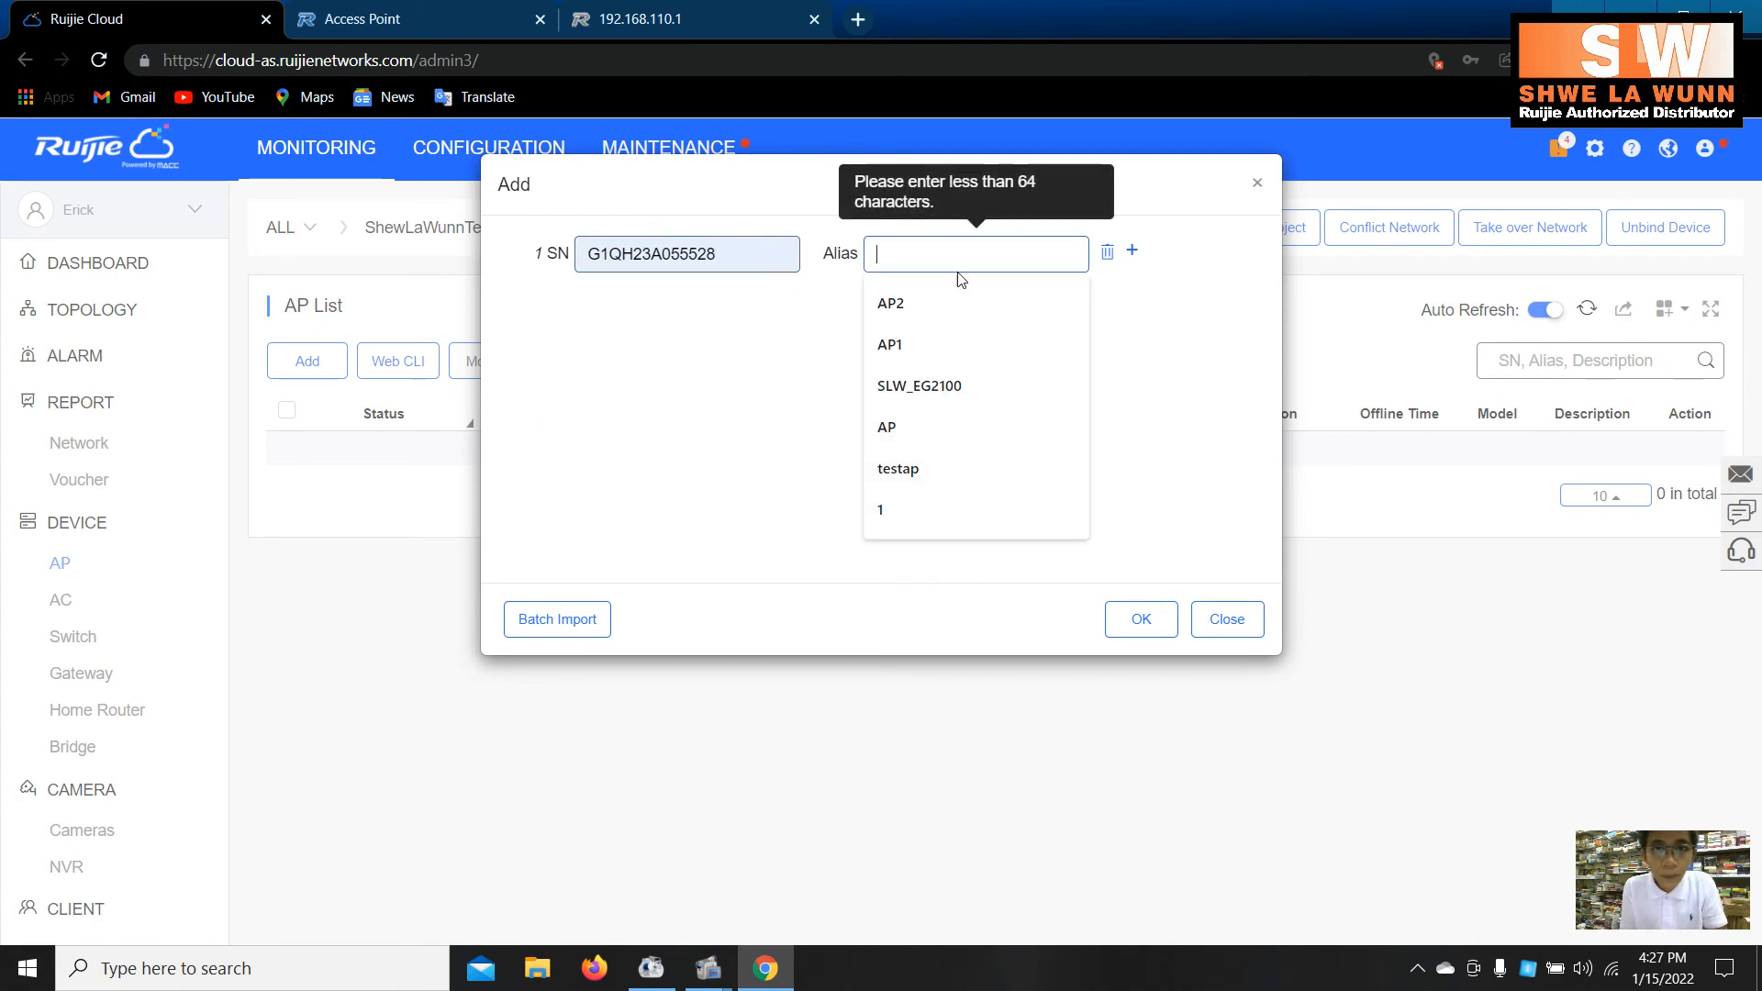
click(944, 450)
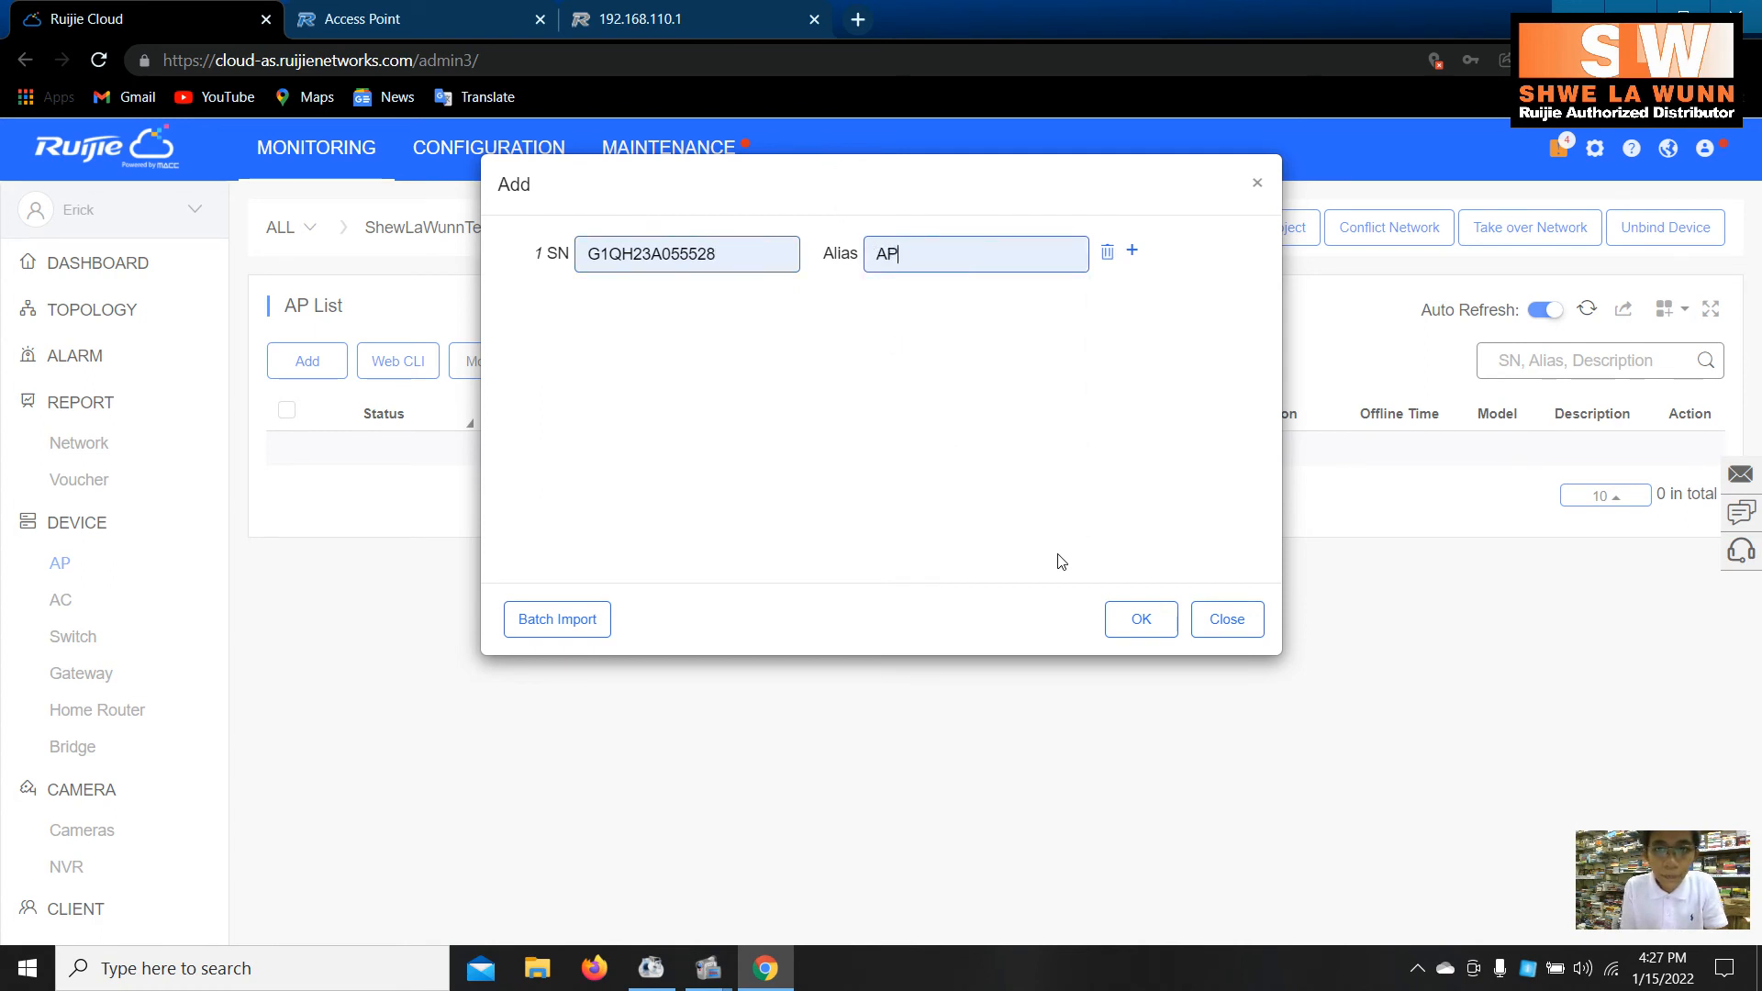
click(1131, 620)
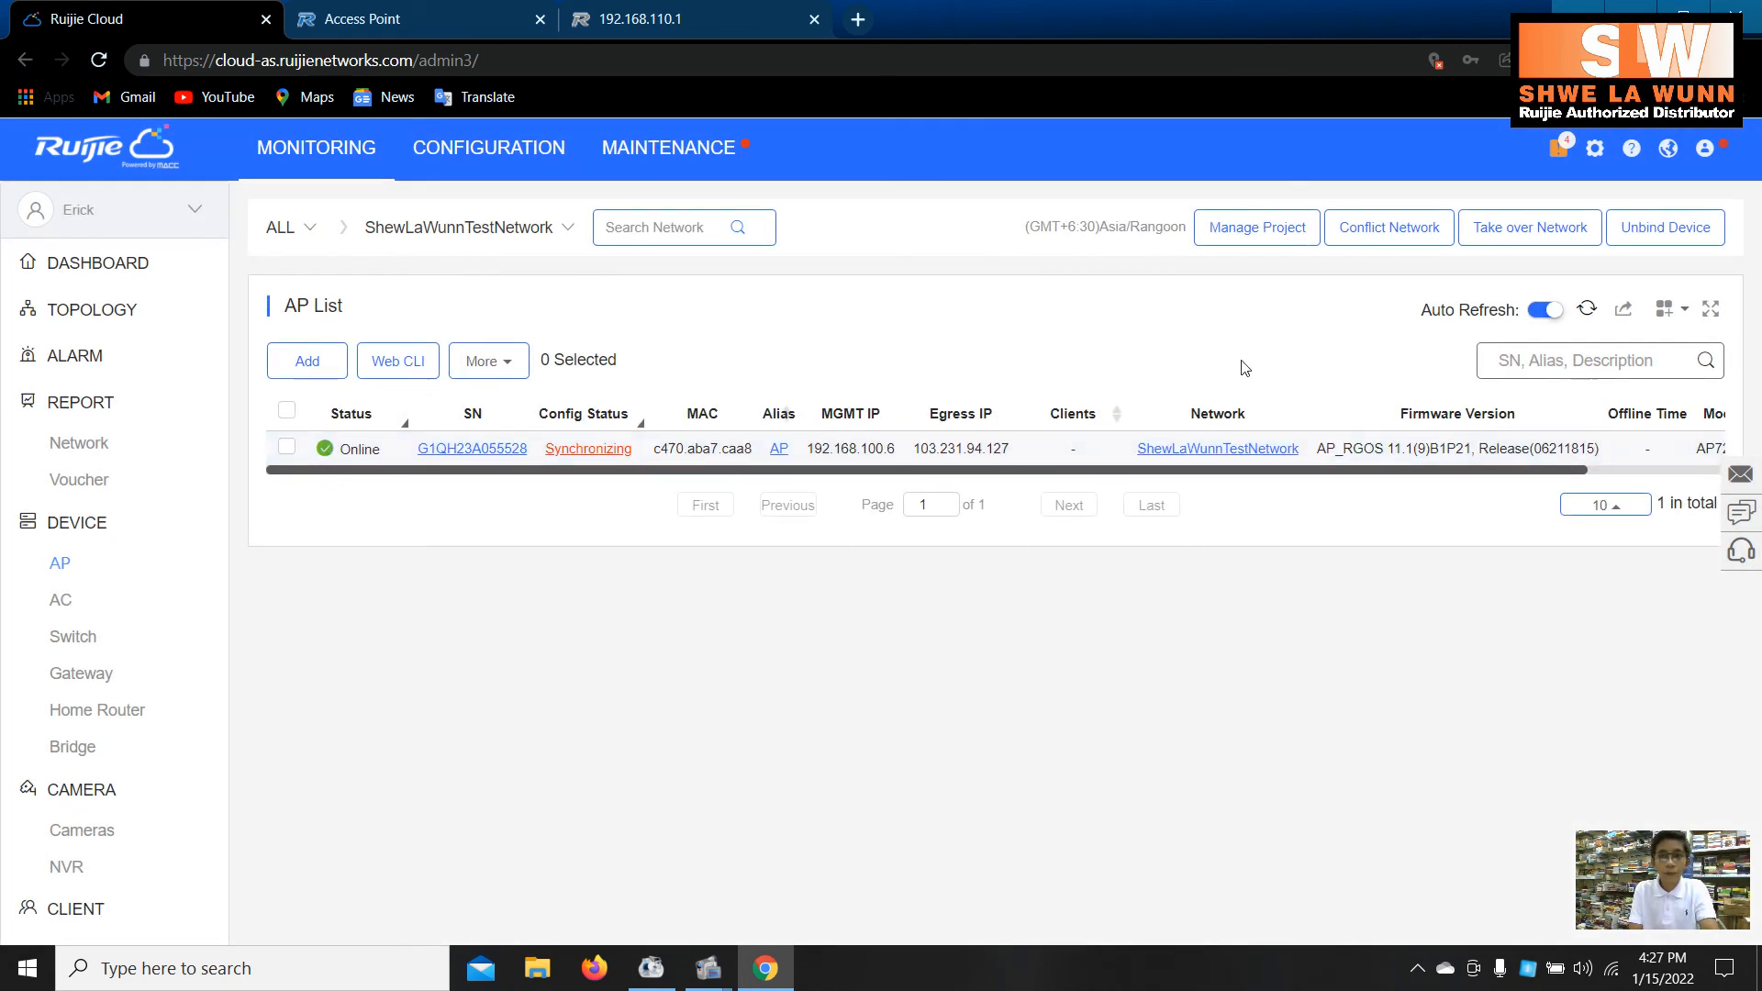
click(1592, 310)
click(459, 151)
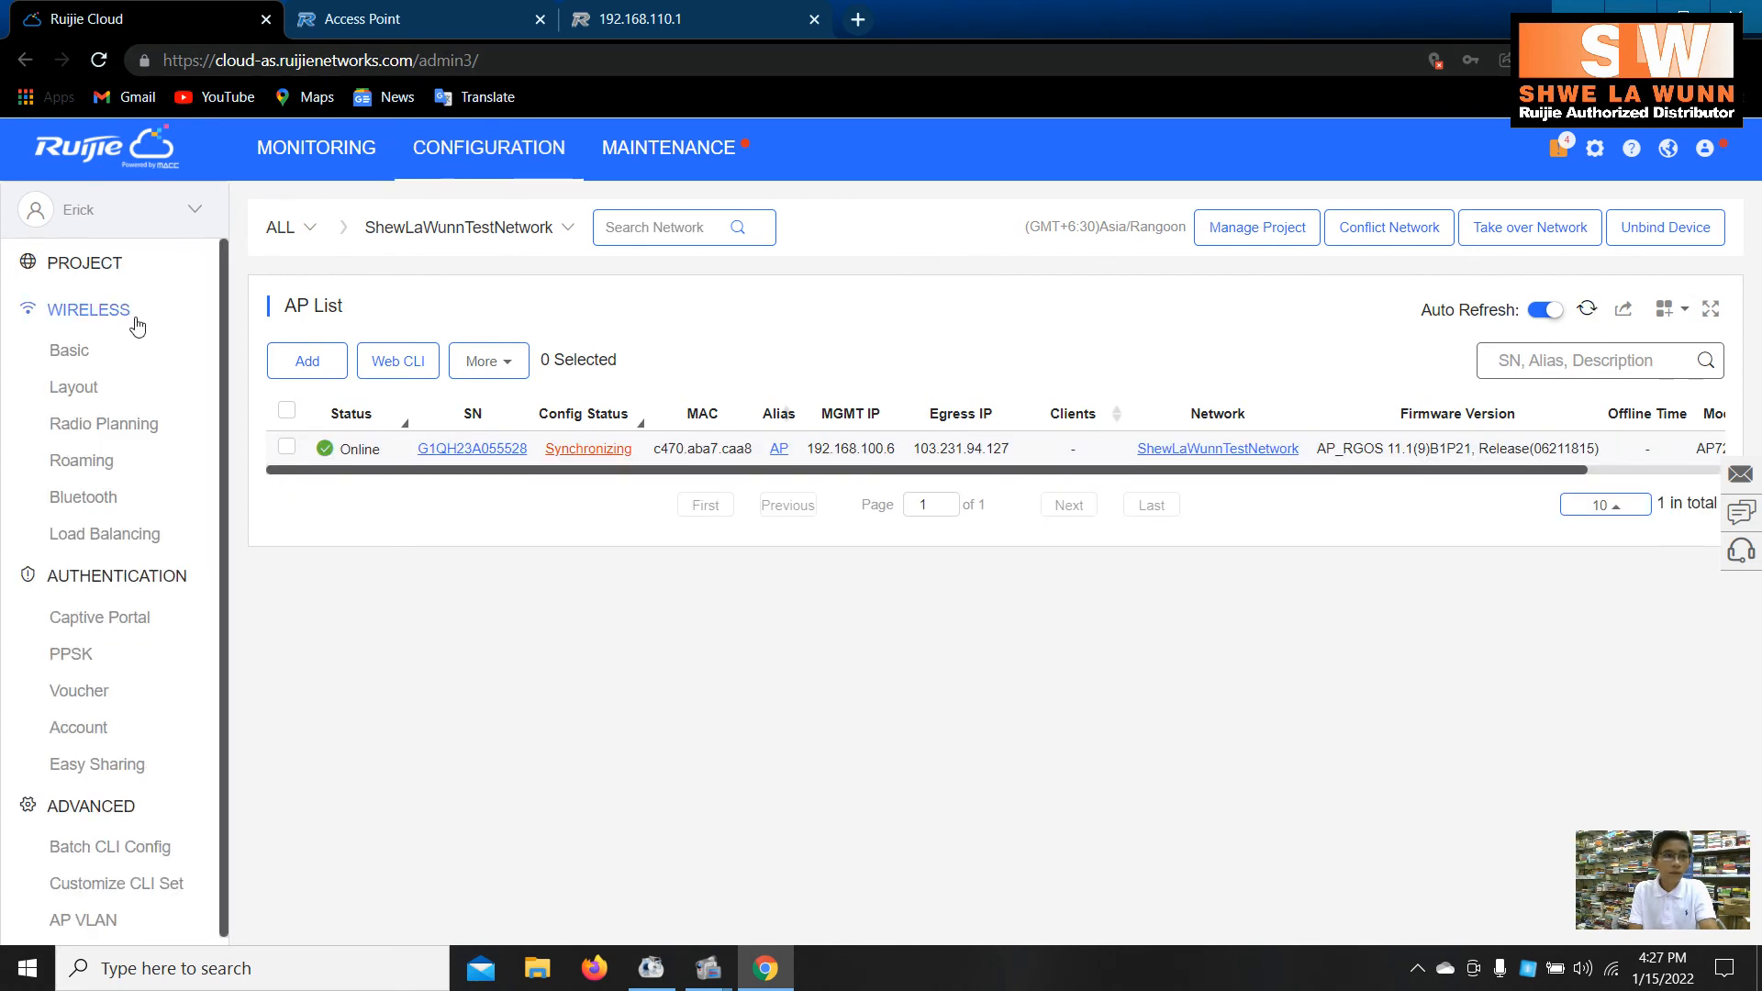
- Open Basic wireless settings and collapse the Wireless Configuration section to reveal Security options
click(127, 351)
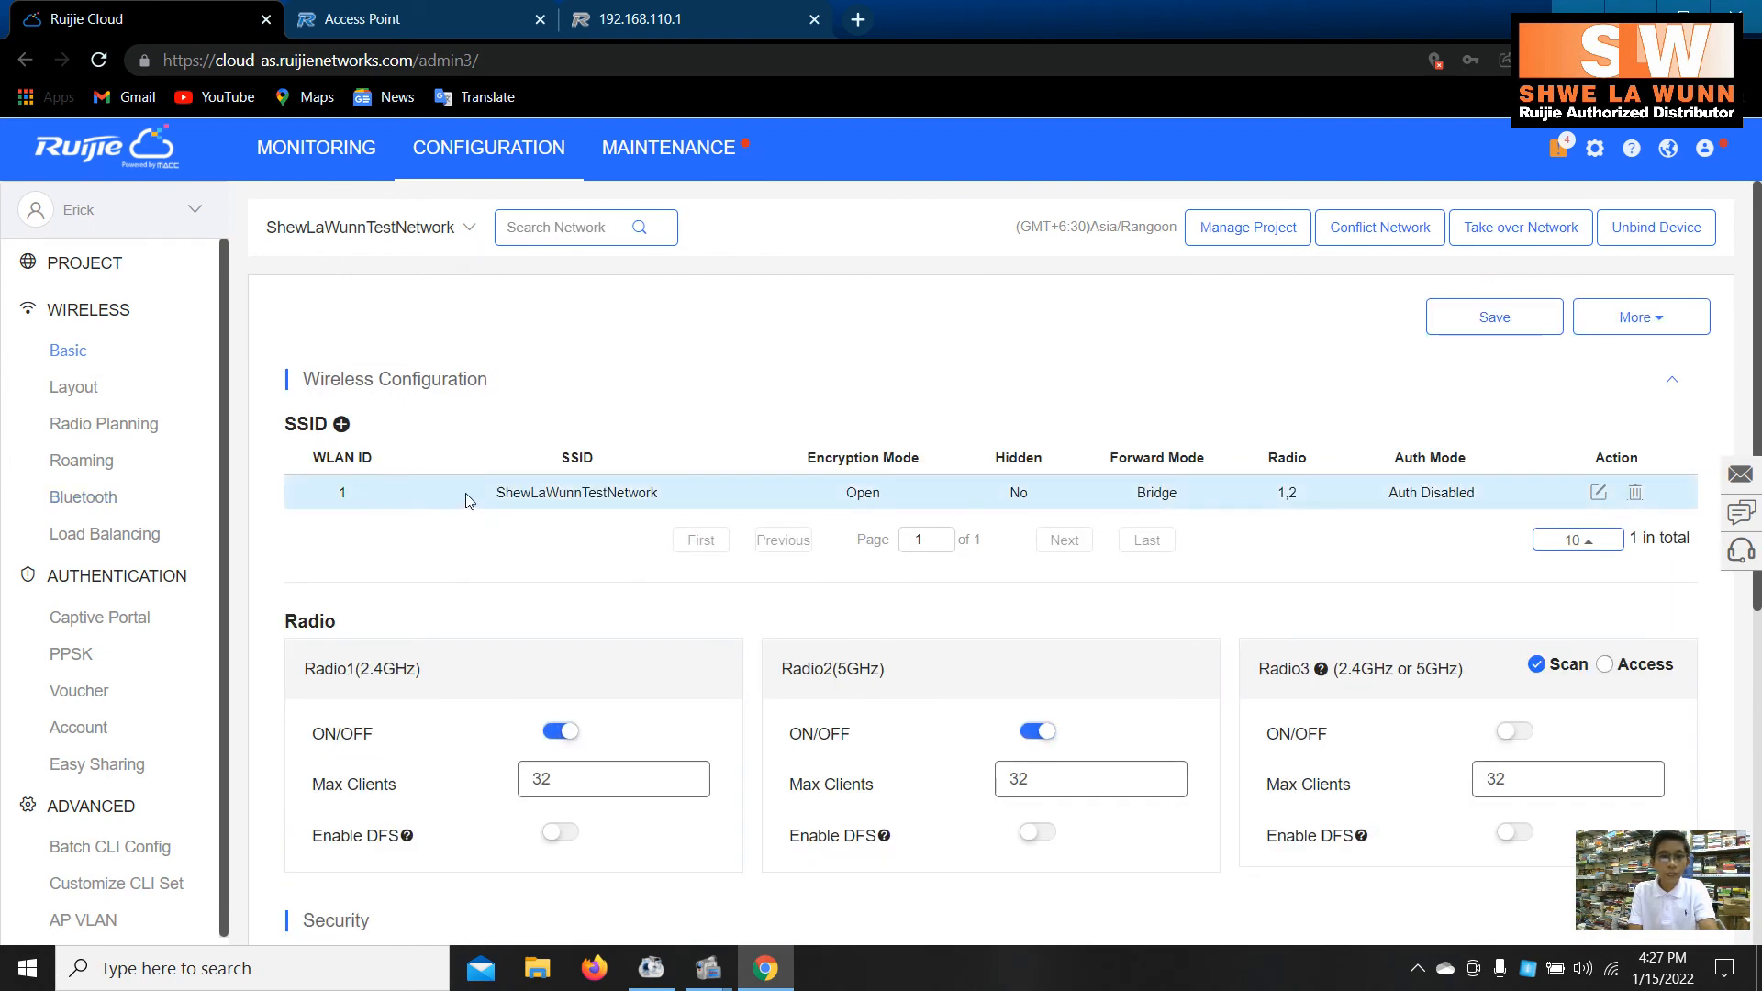
drag(470, 502, 659, 521)
click(628, 385)
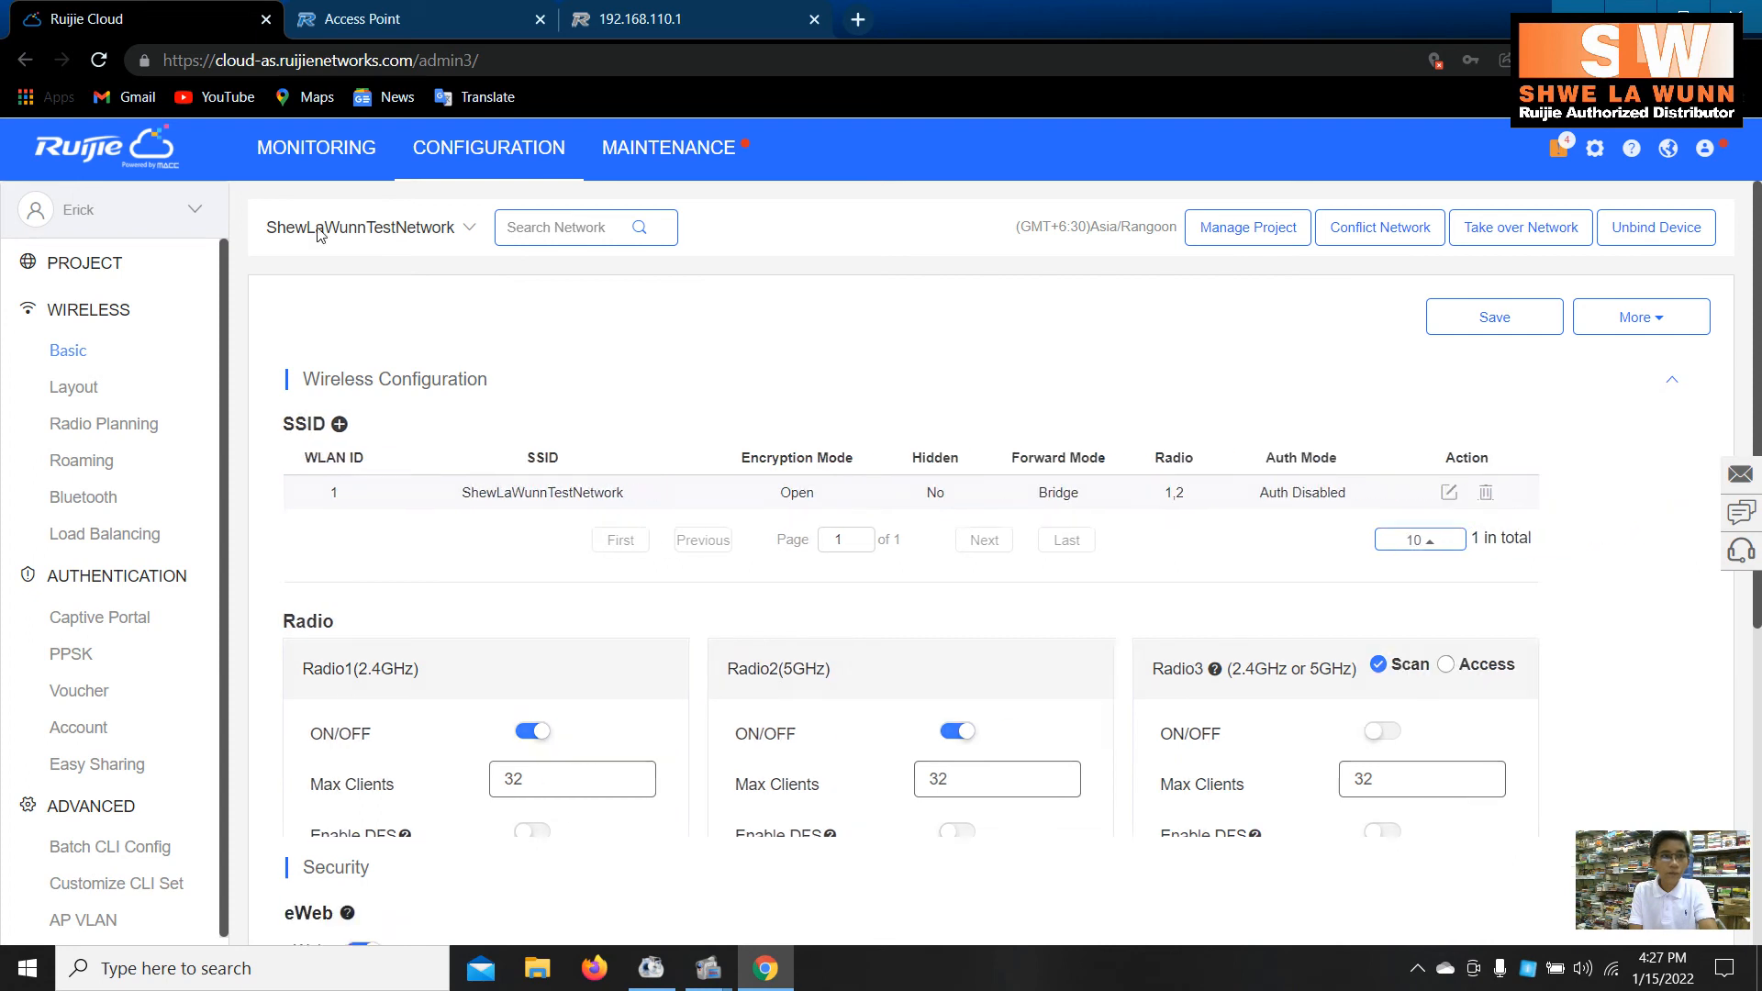
click(316, 147)
click(463, 173)
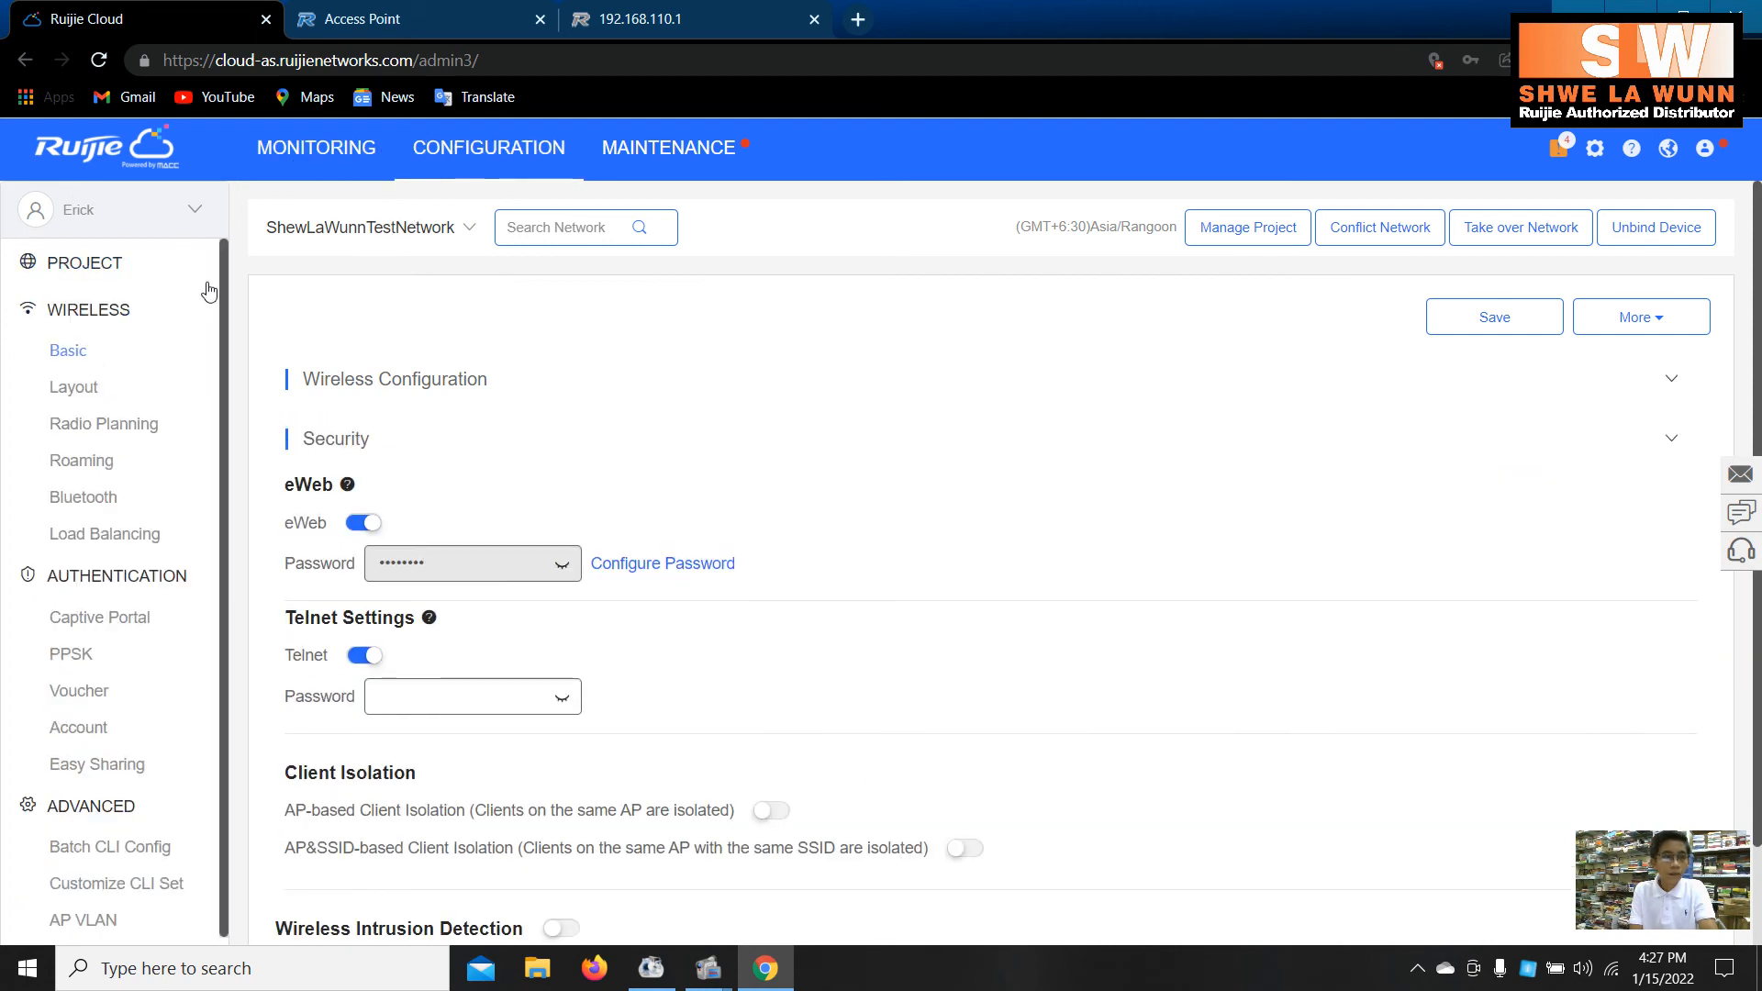
- Return to the ShewLaWunnTestNetwork AP list and refresh it repeatedly; the AP stays Online, Synchronizing
drag(292, 163, 160, 629)
click(147, 624)
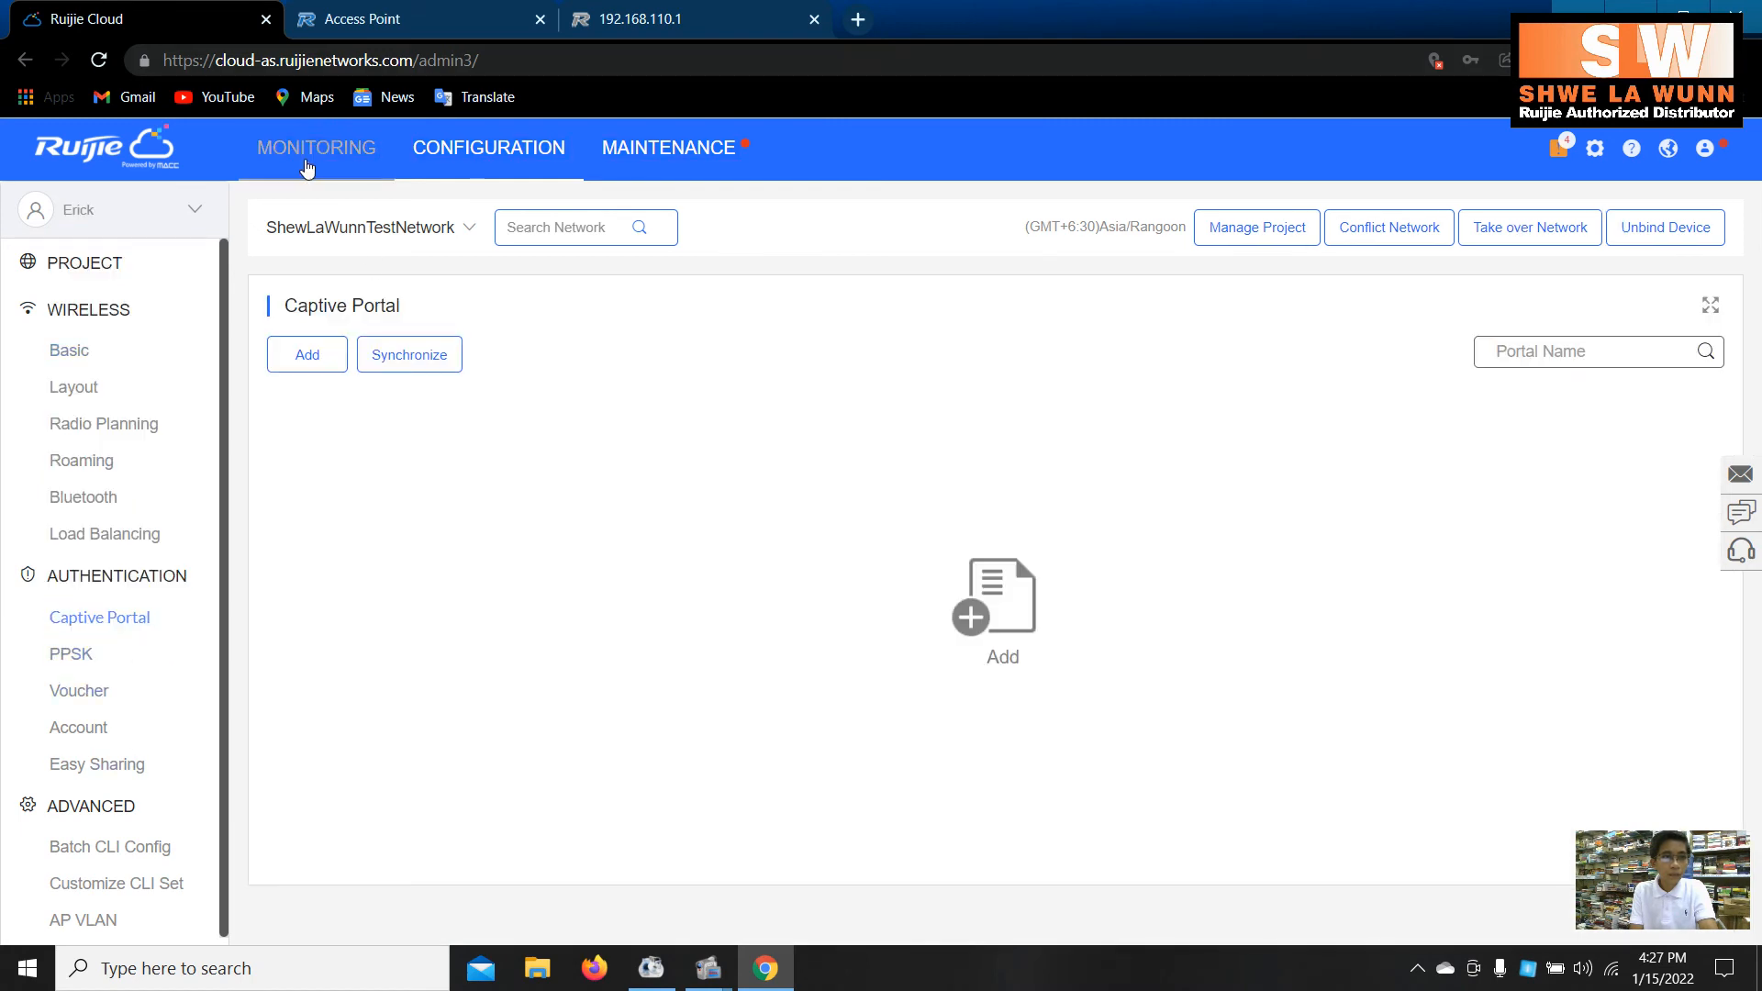
click(293, 149)
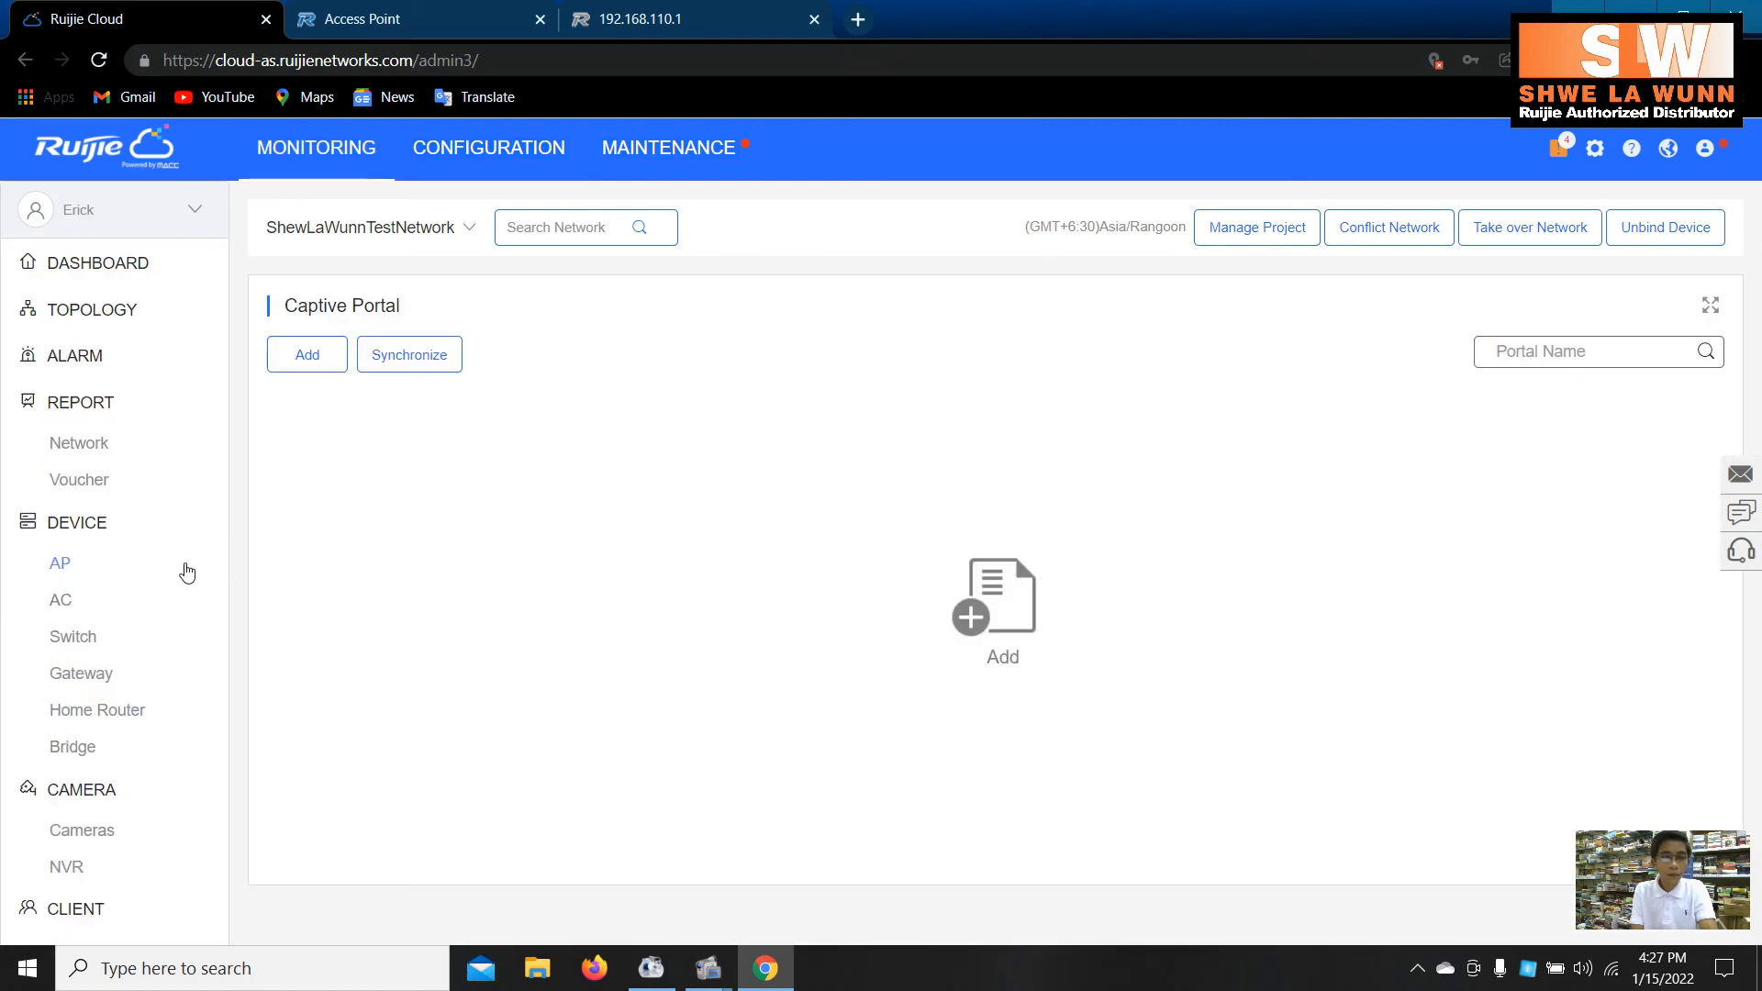
click(187, 569)
click(1587, 312)
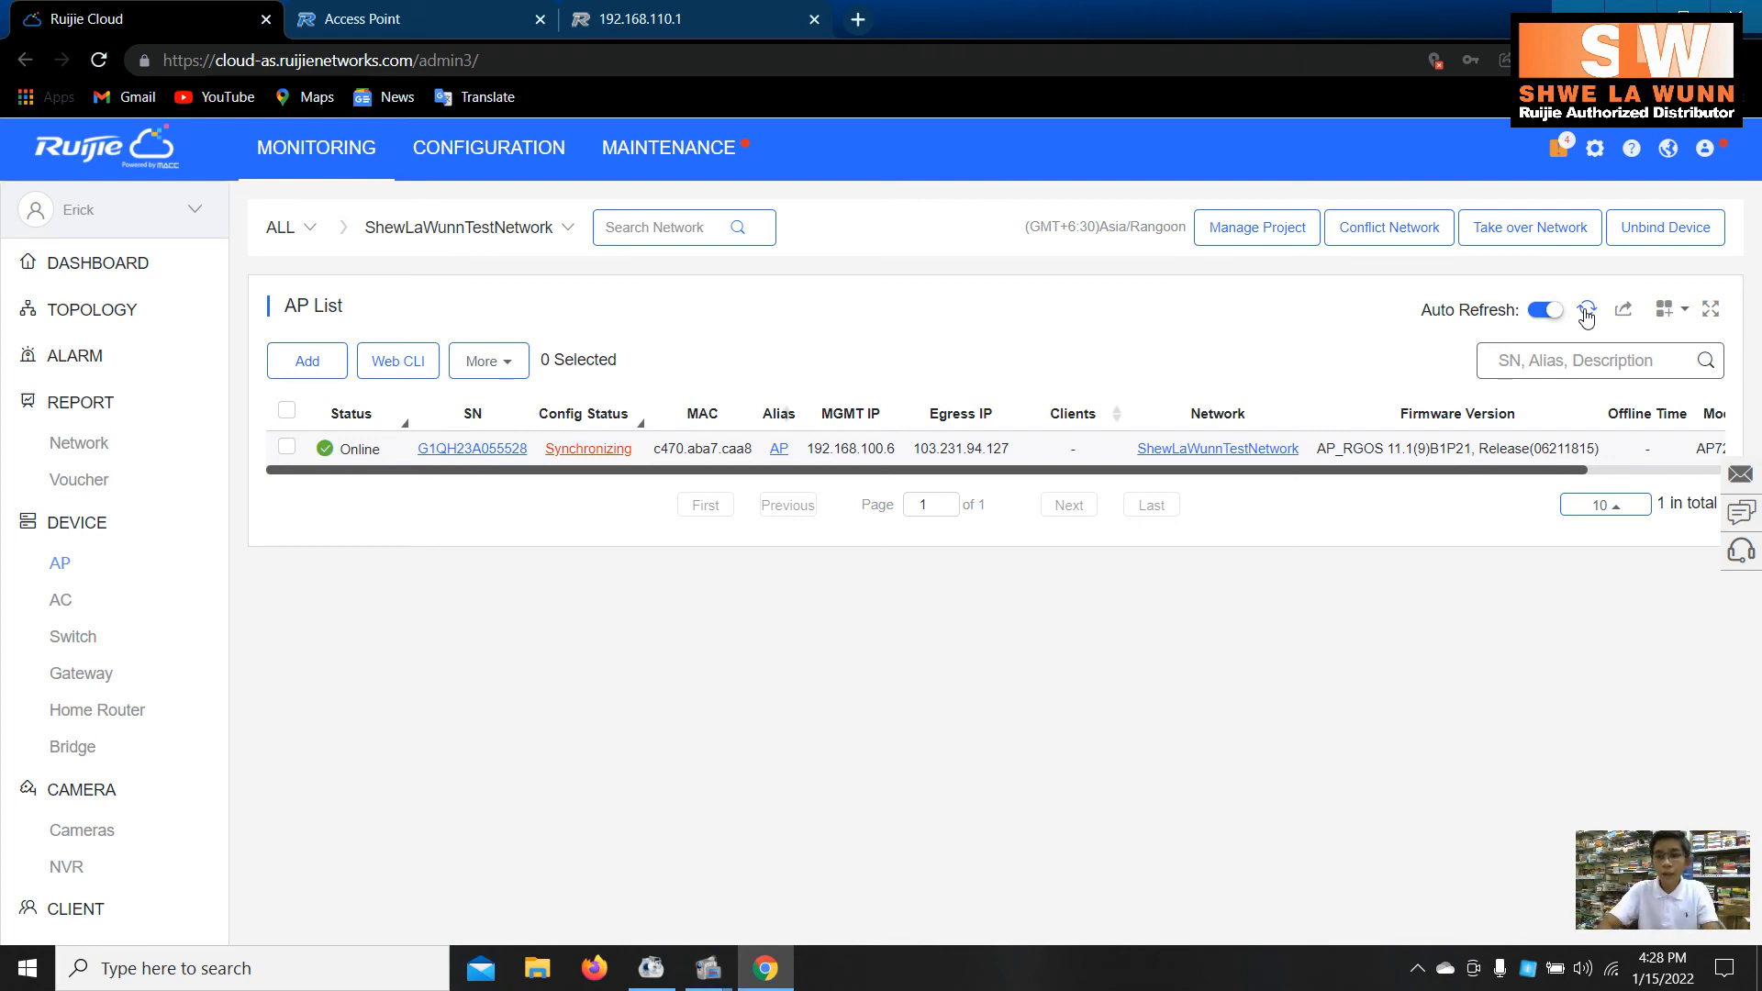
click(1587, 312)
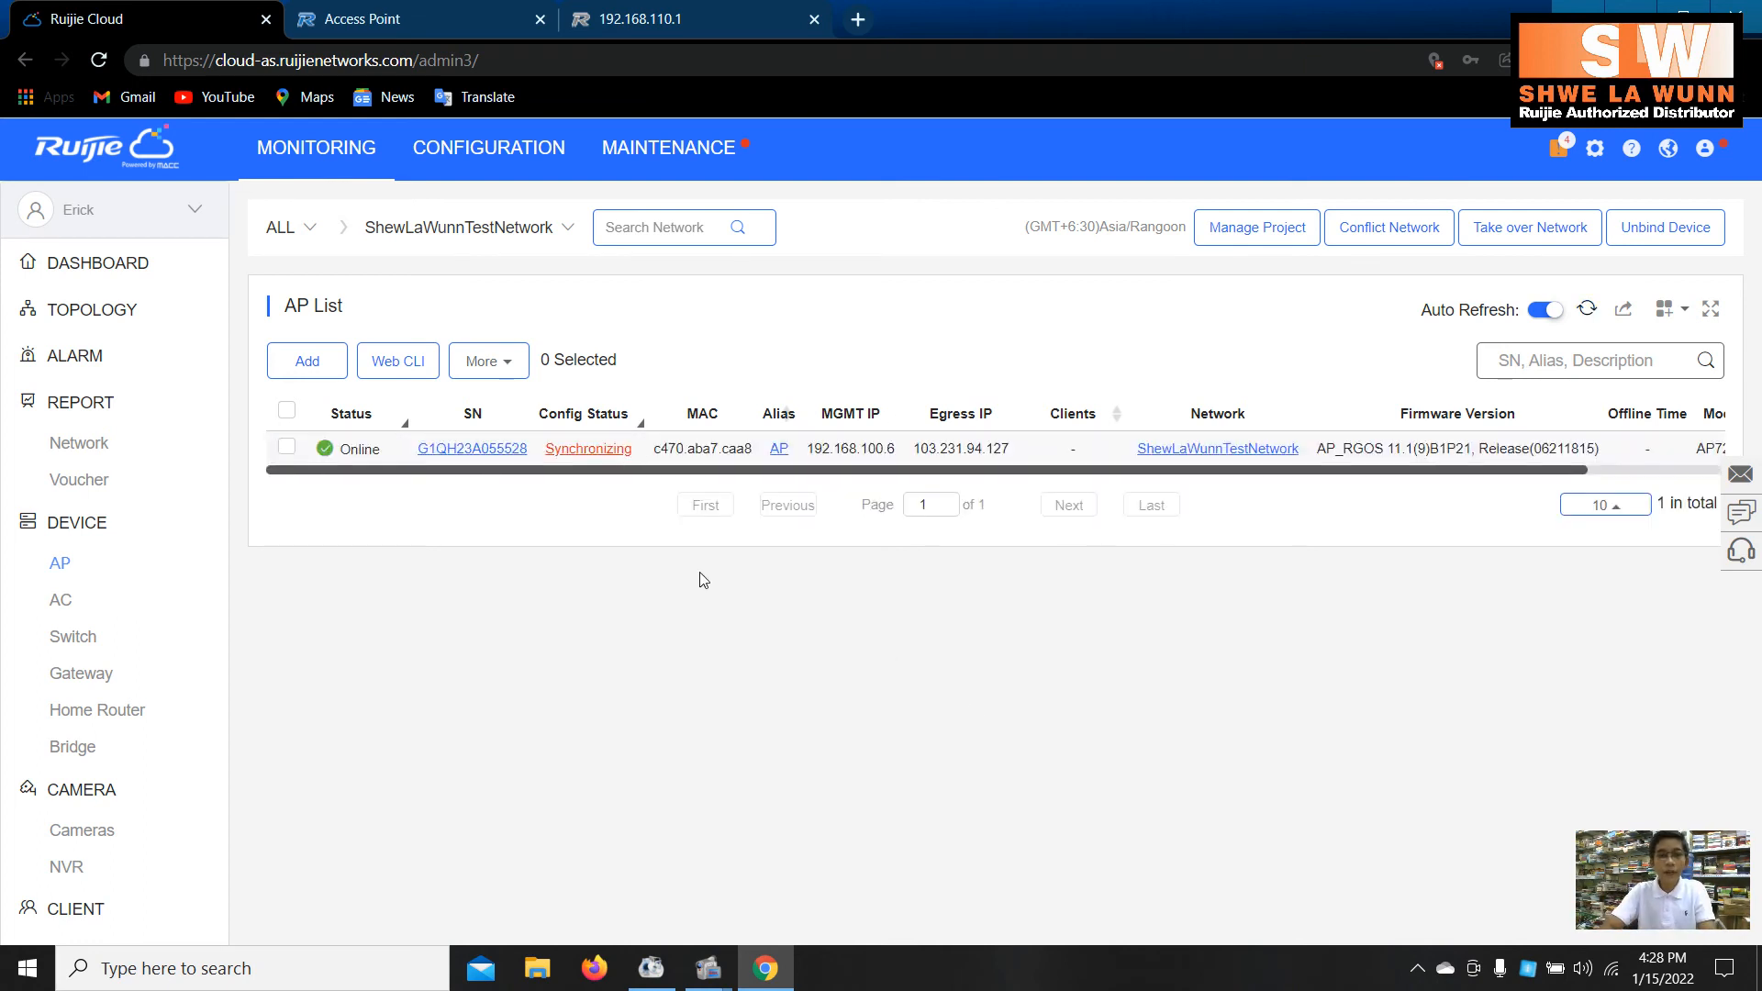
click(1587, 311)
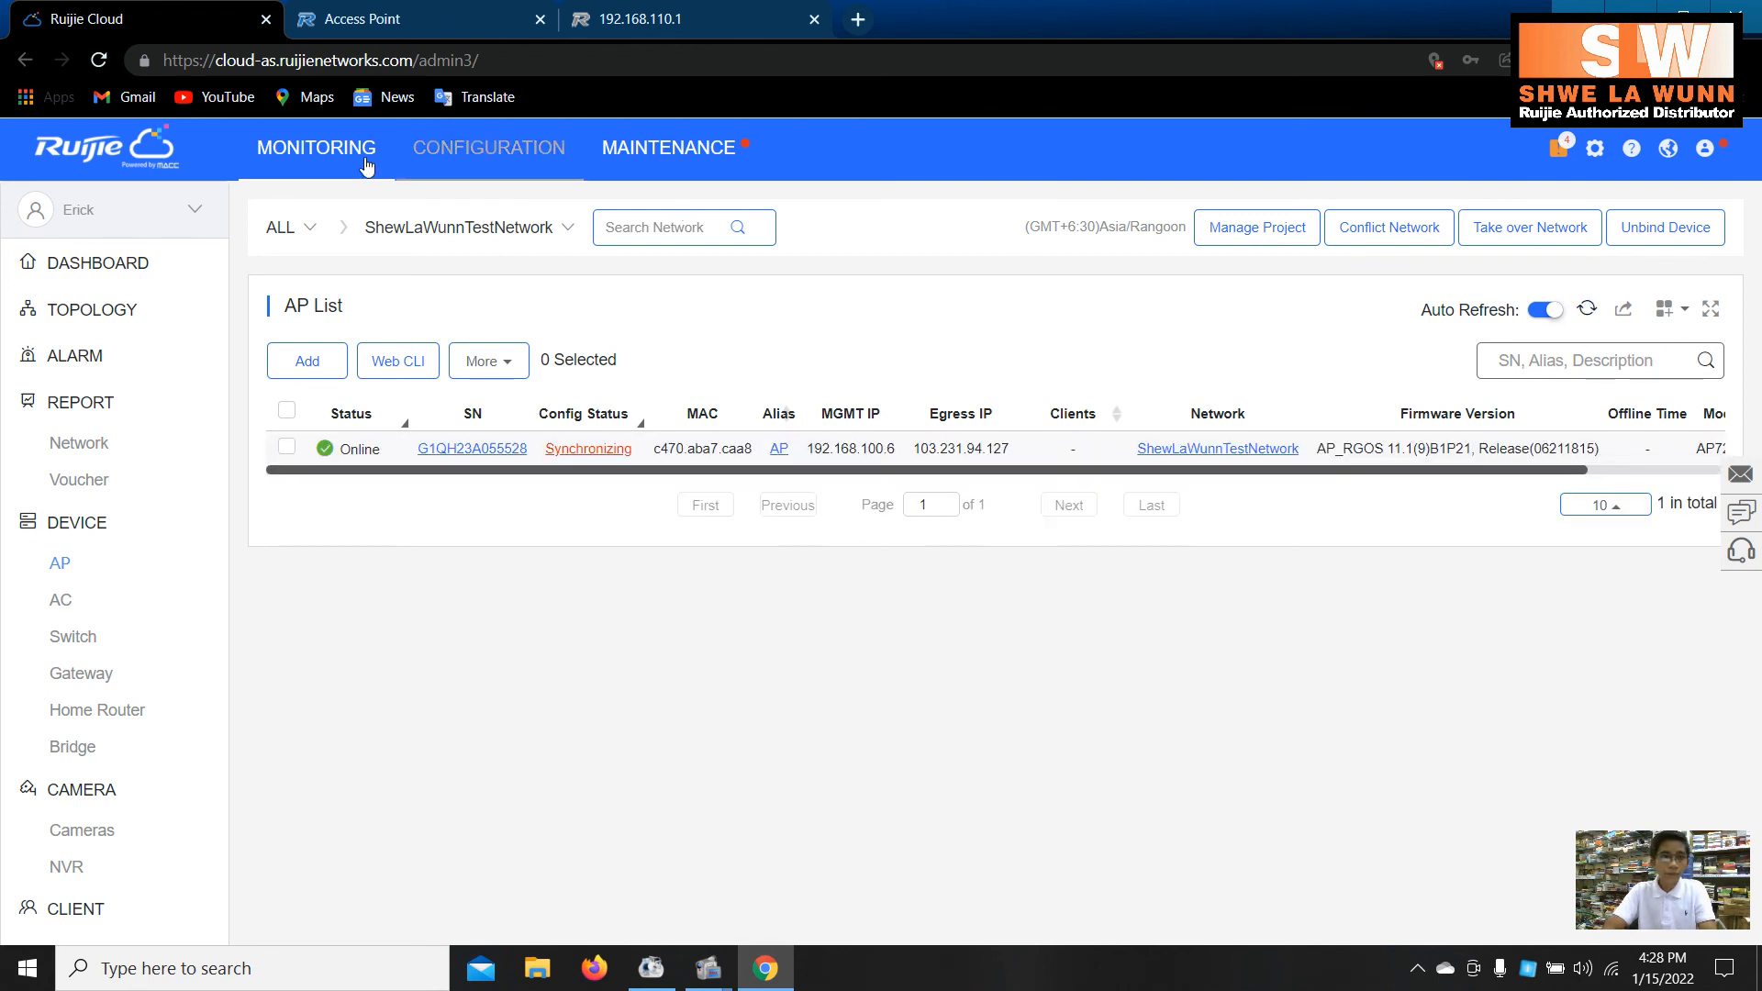
click(99, 59)
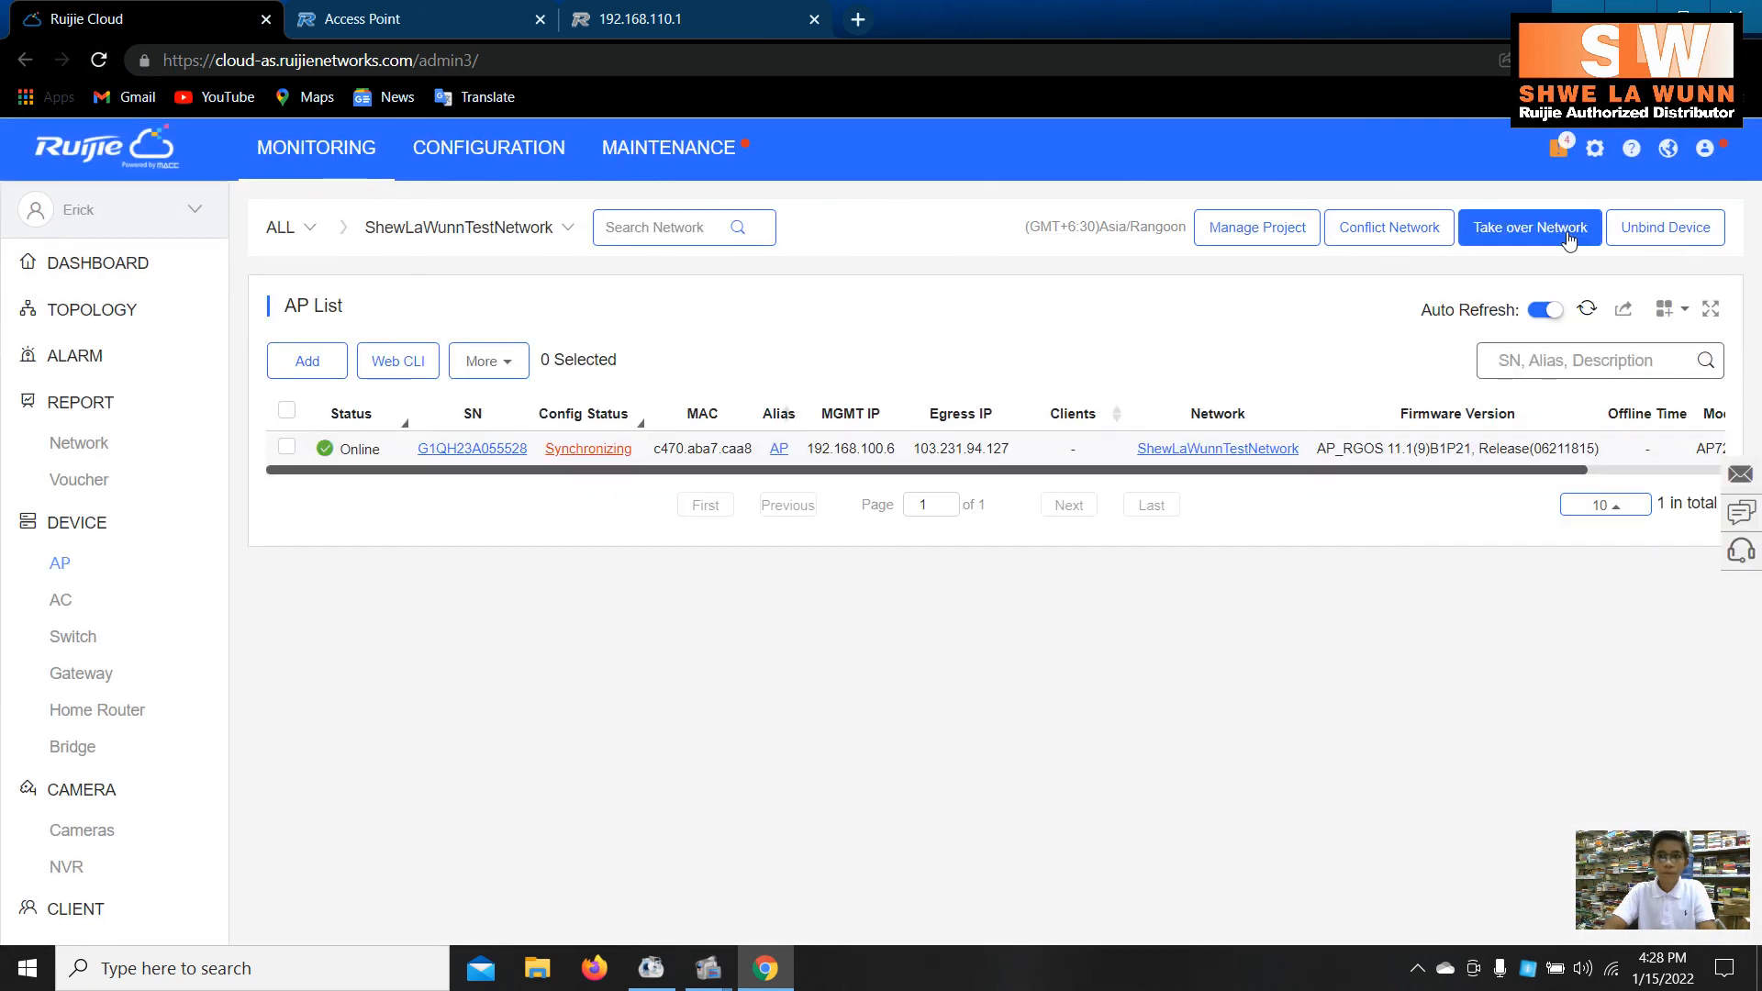
click(1587, 312)
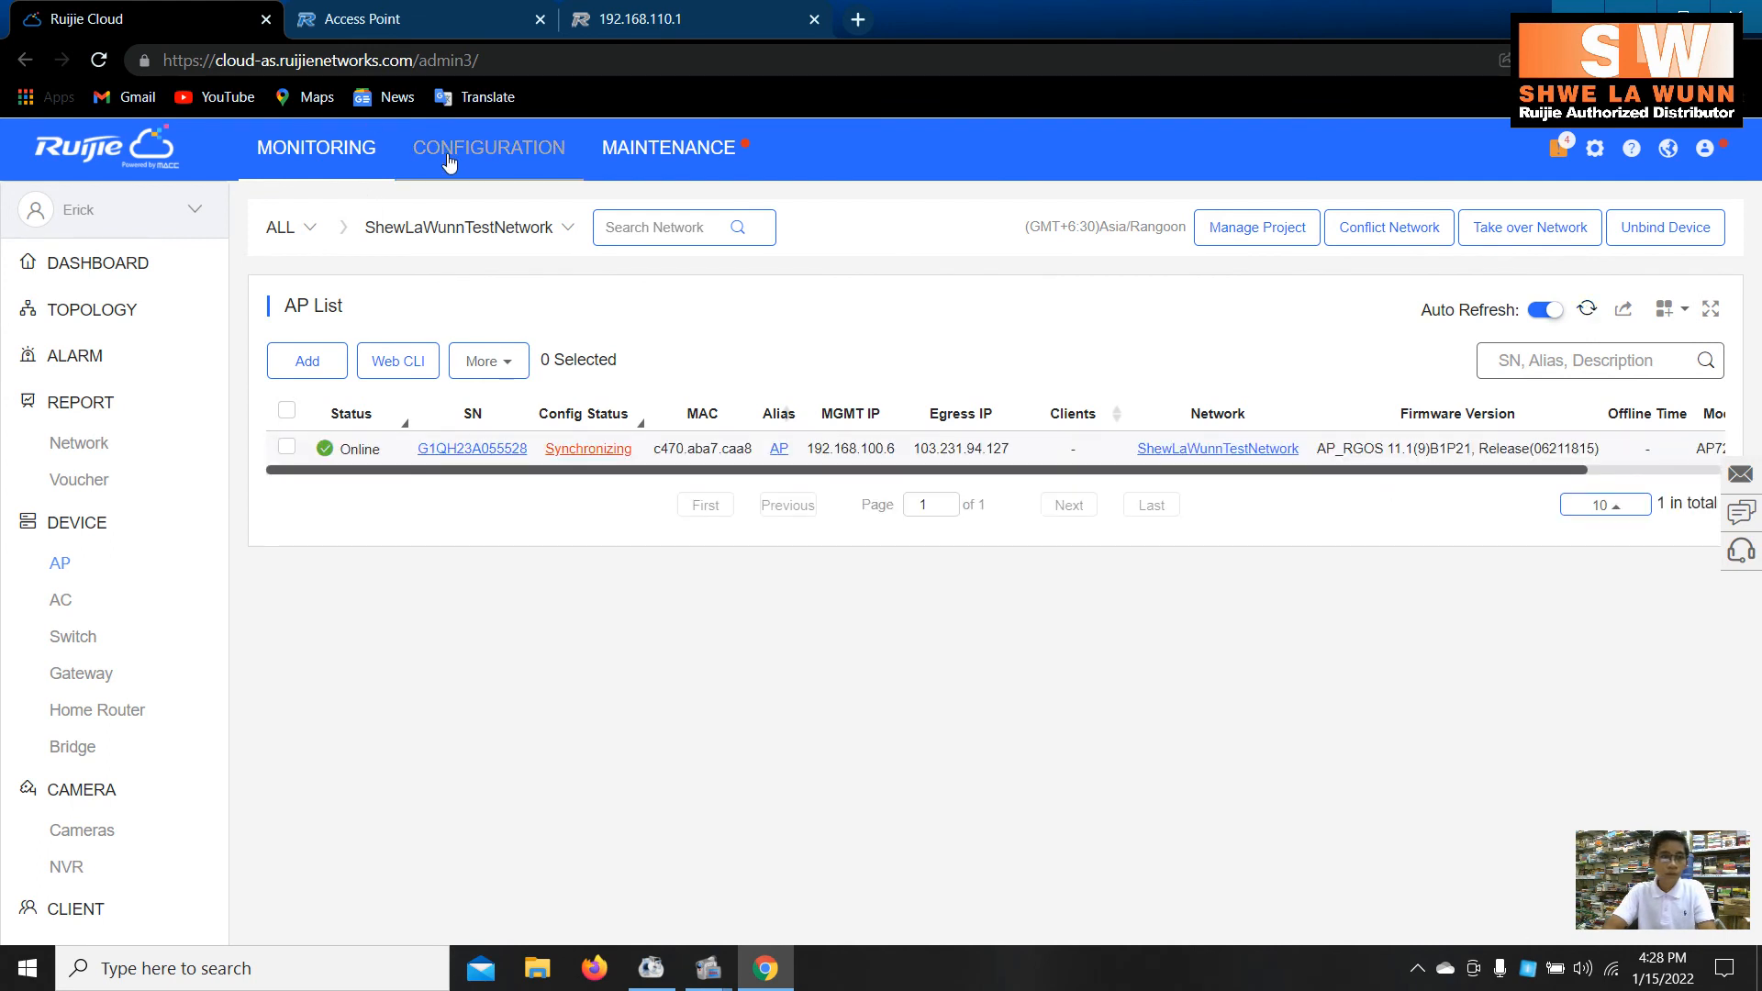
- Set the ShewLaWunnTestNetwork SSID to WPA/WPA2-PSK with a Wi-Fi password and save
click(489, 148)
click(126, 346)
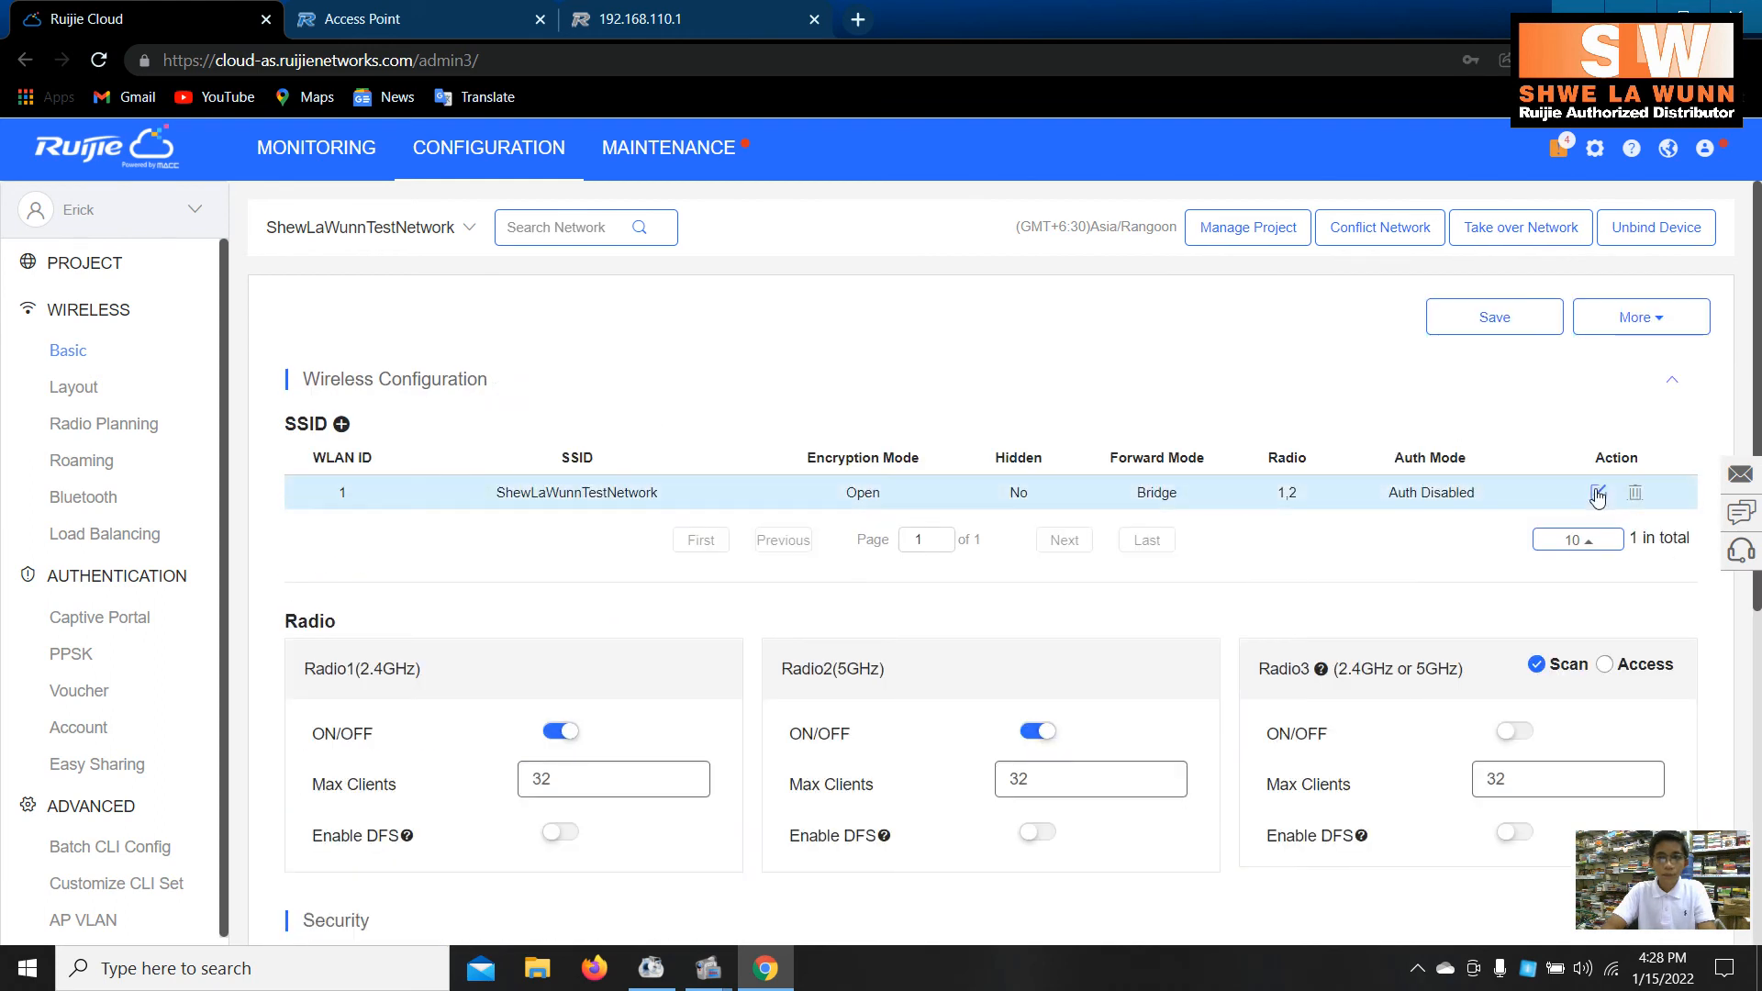
click(1597, 493)
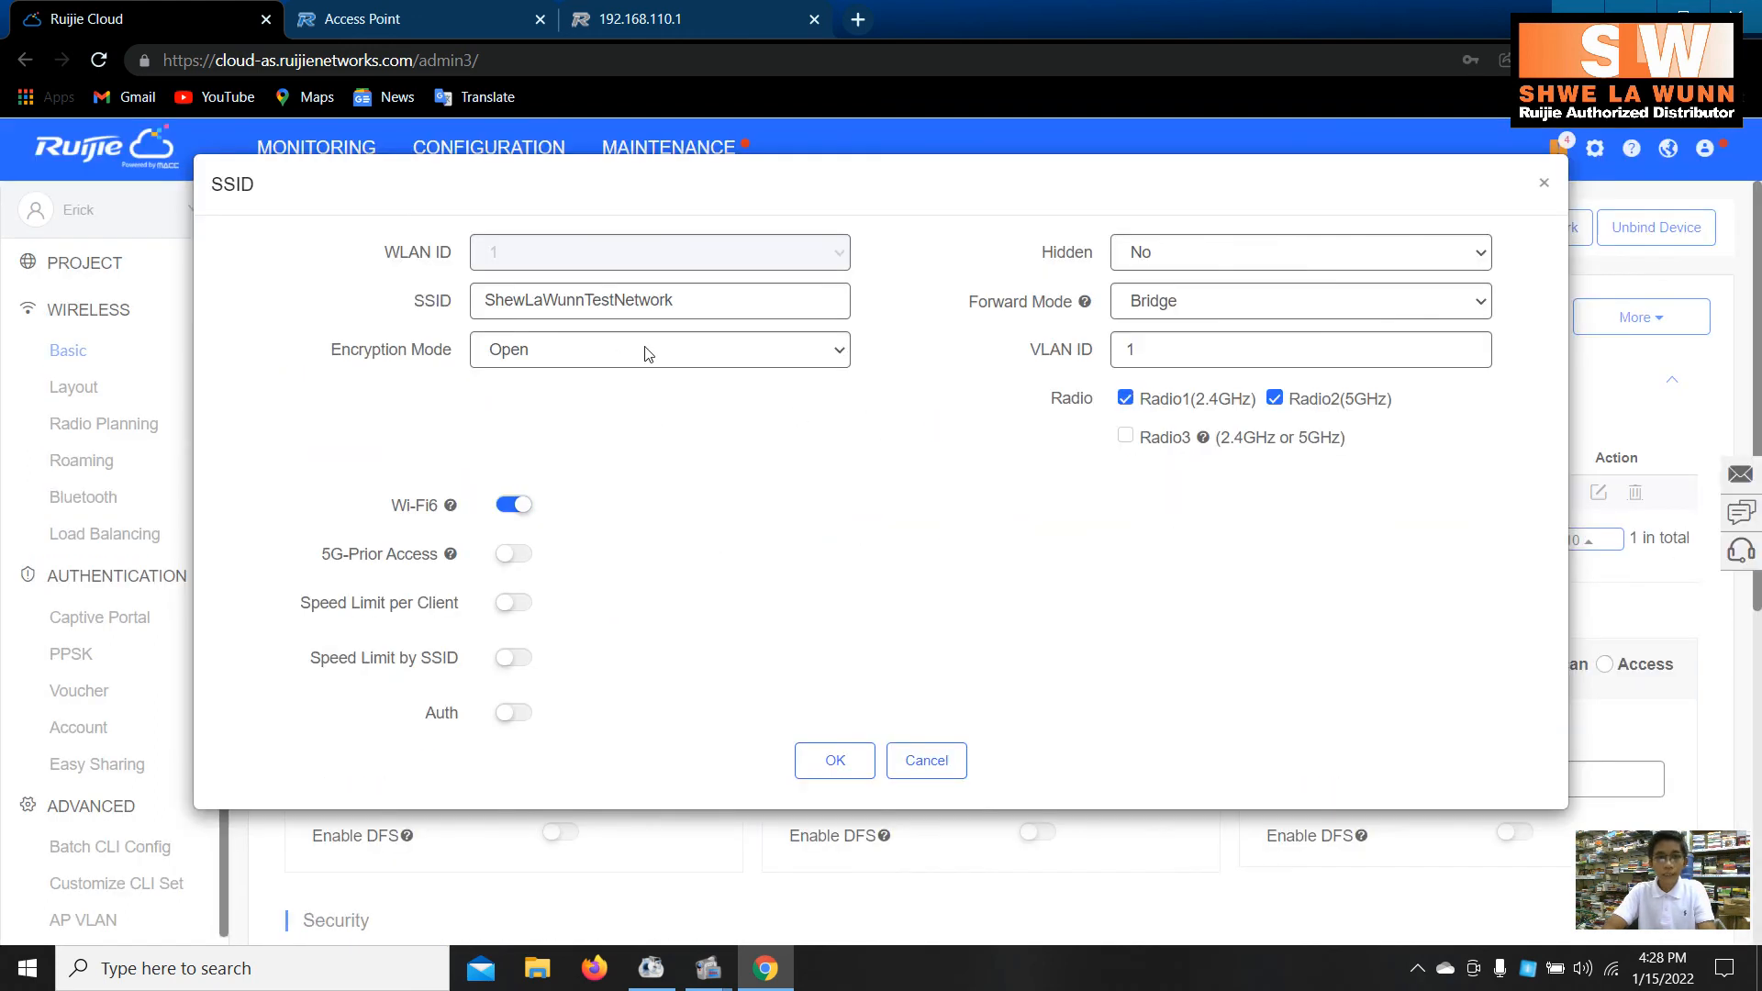
click(664, 349)
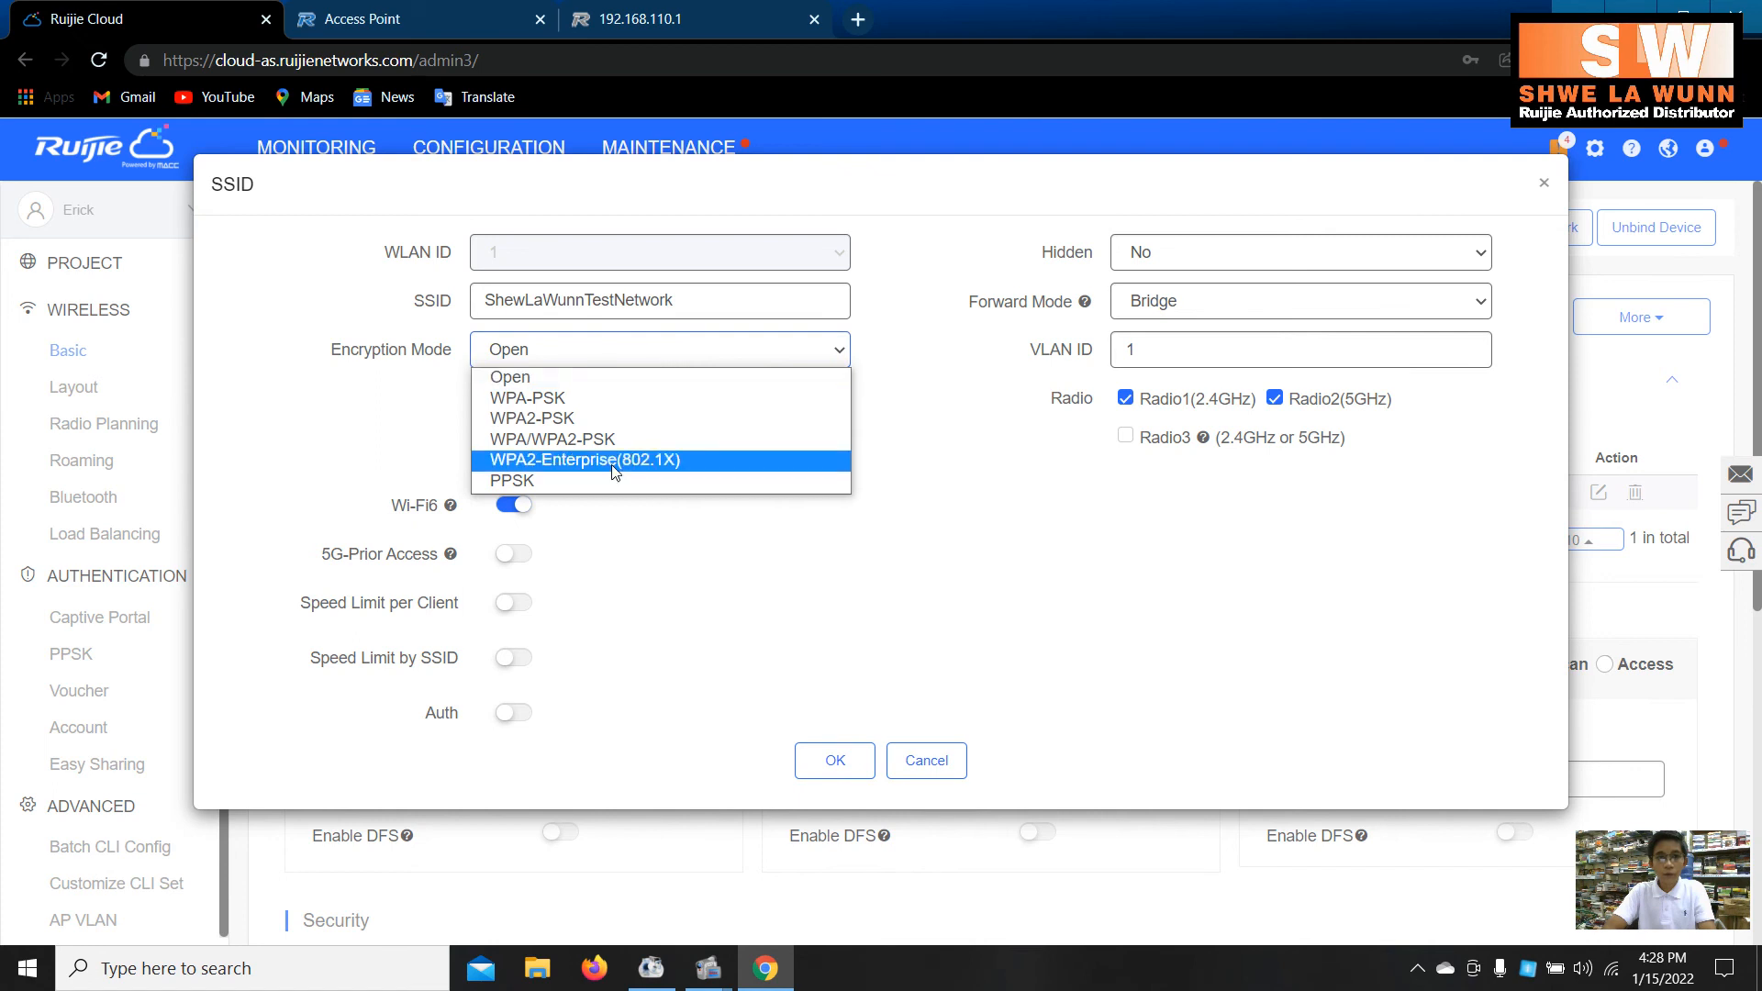
click(633, 450)
click(604, 400)
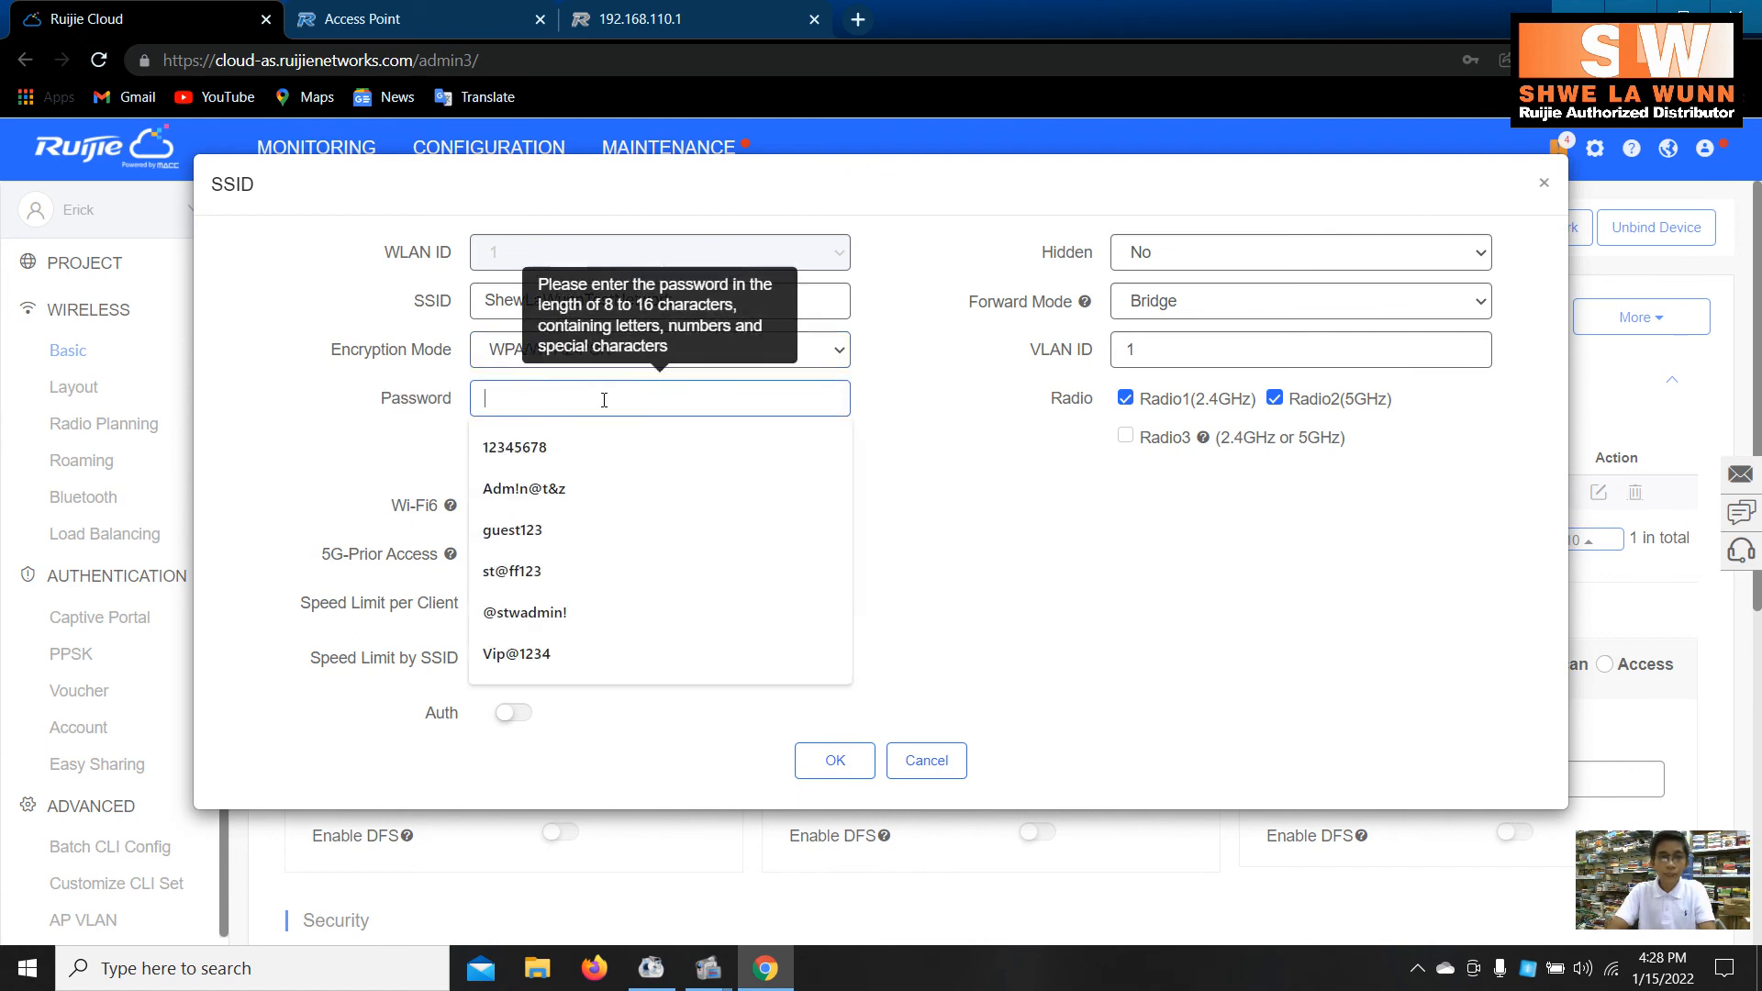
text(1234567)
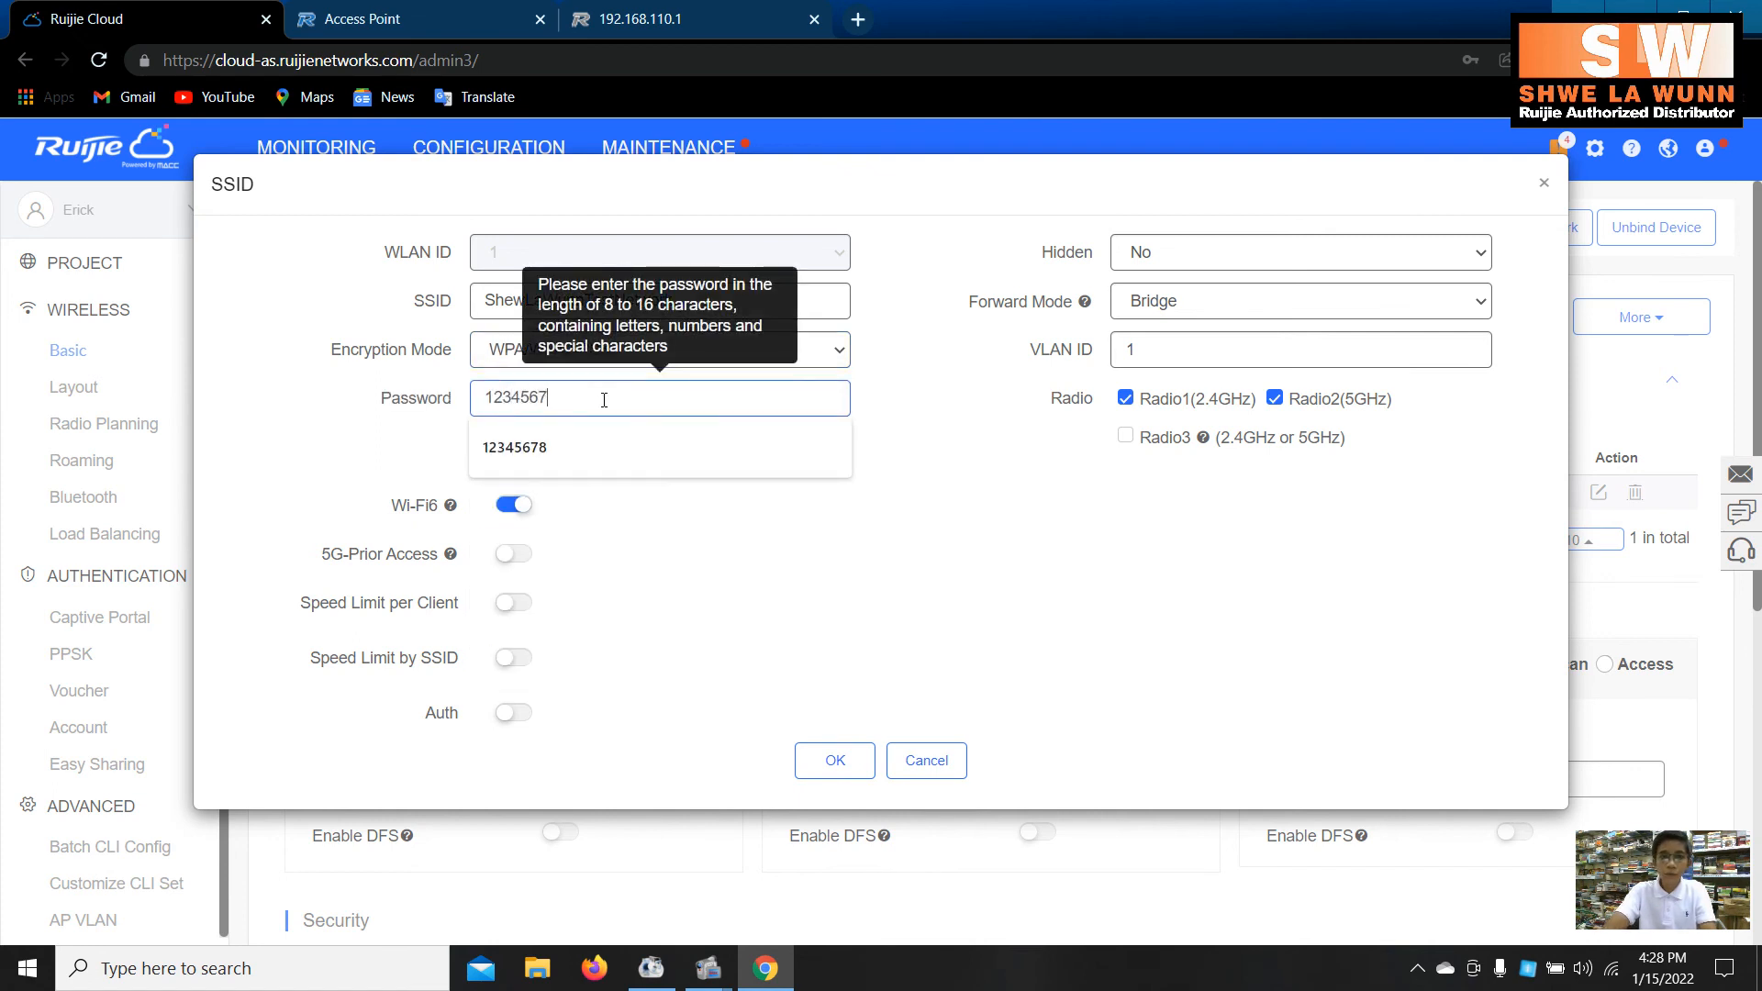
text(8)
click(859, 762)
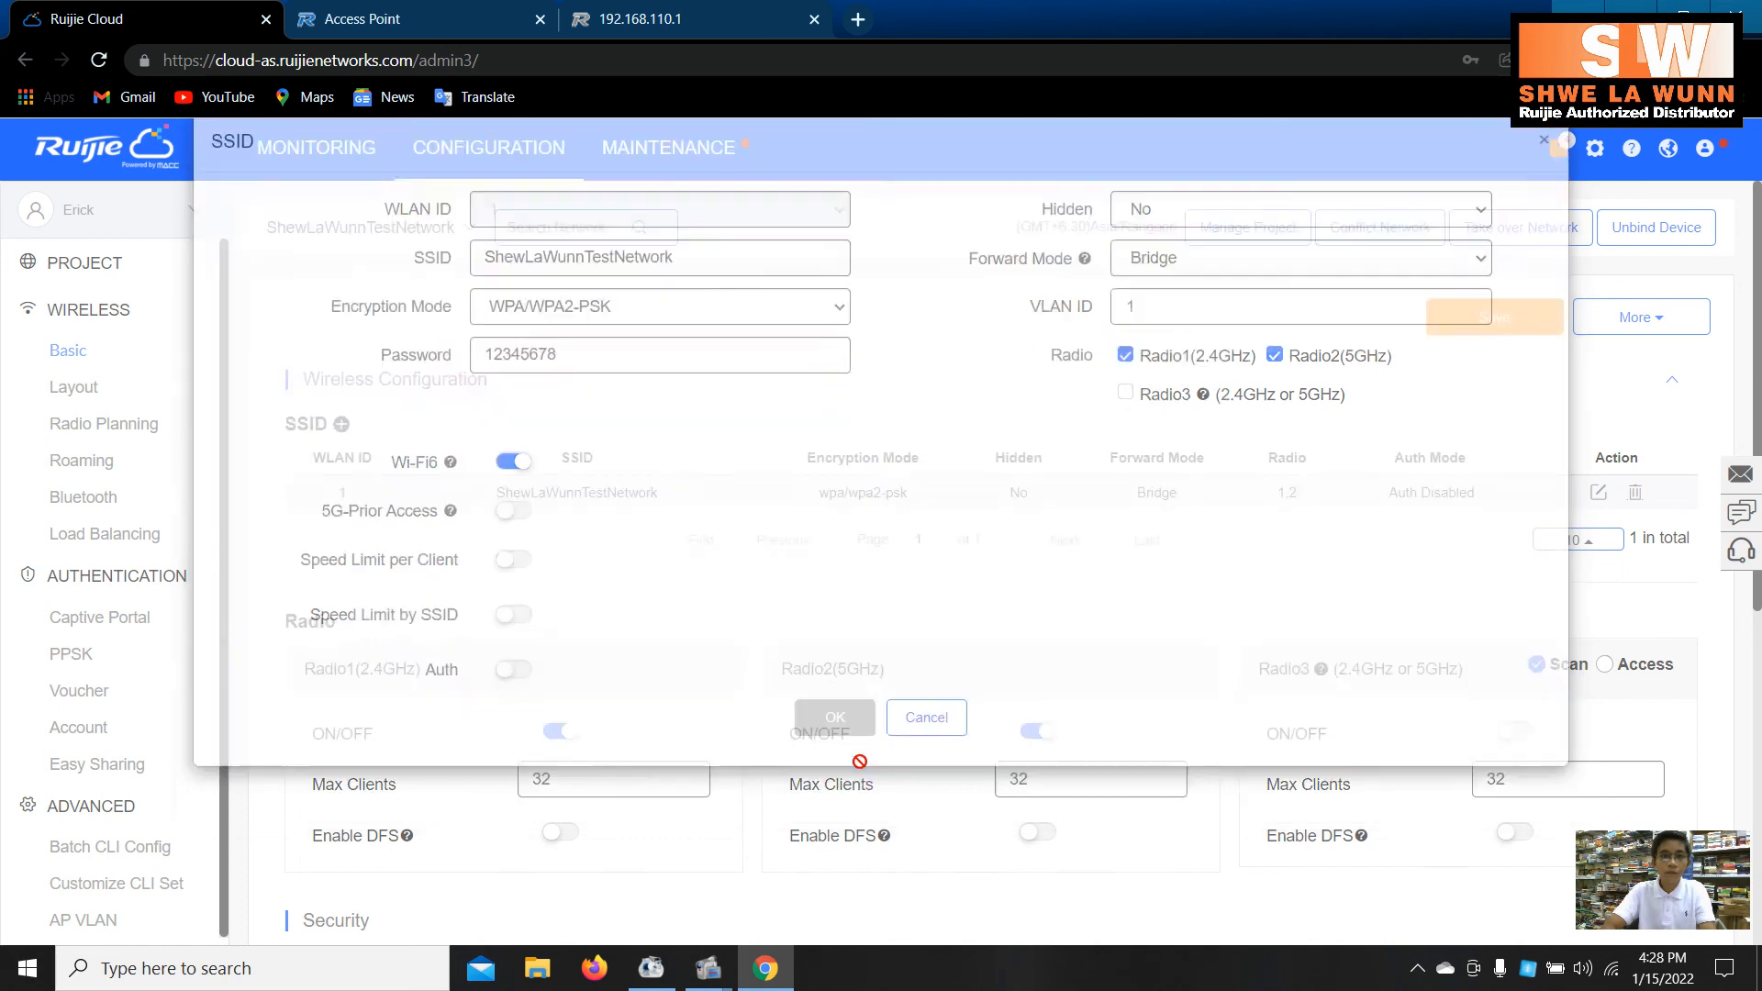
click(1455, 324)
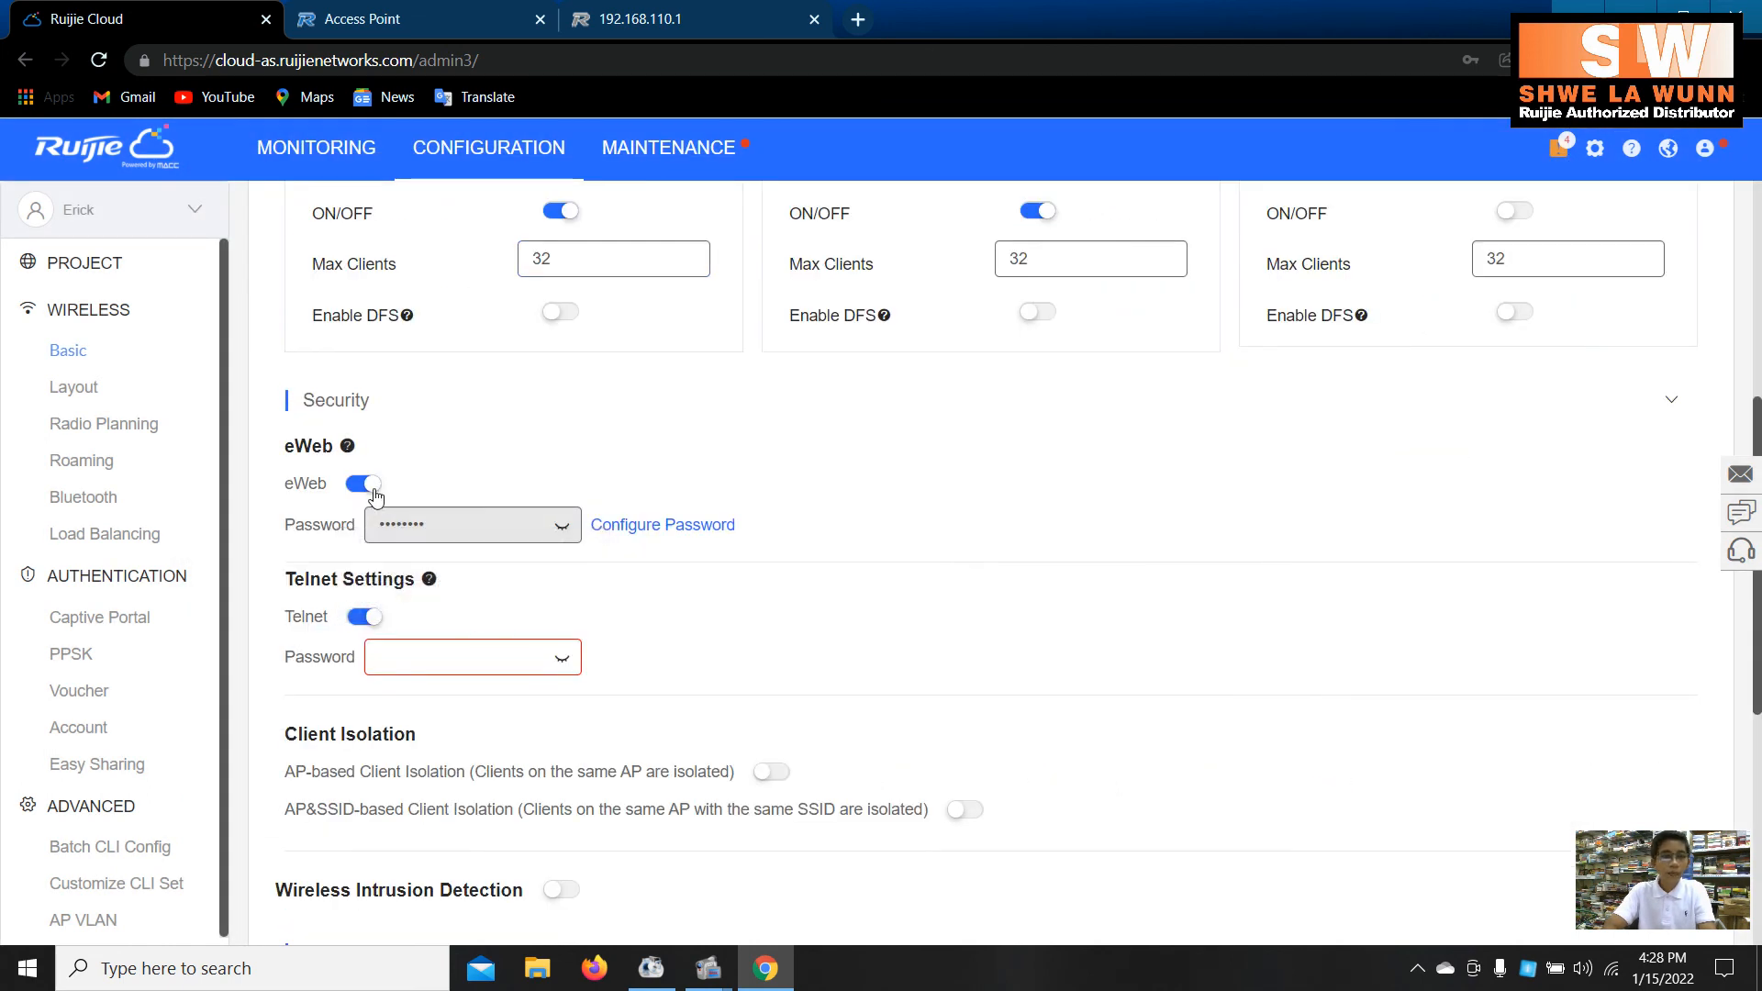
- Turn off Telnet and eWeb access under Security and save the configuration
click(366, 617)
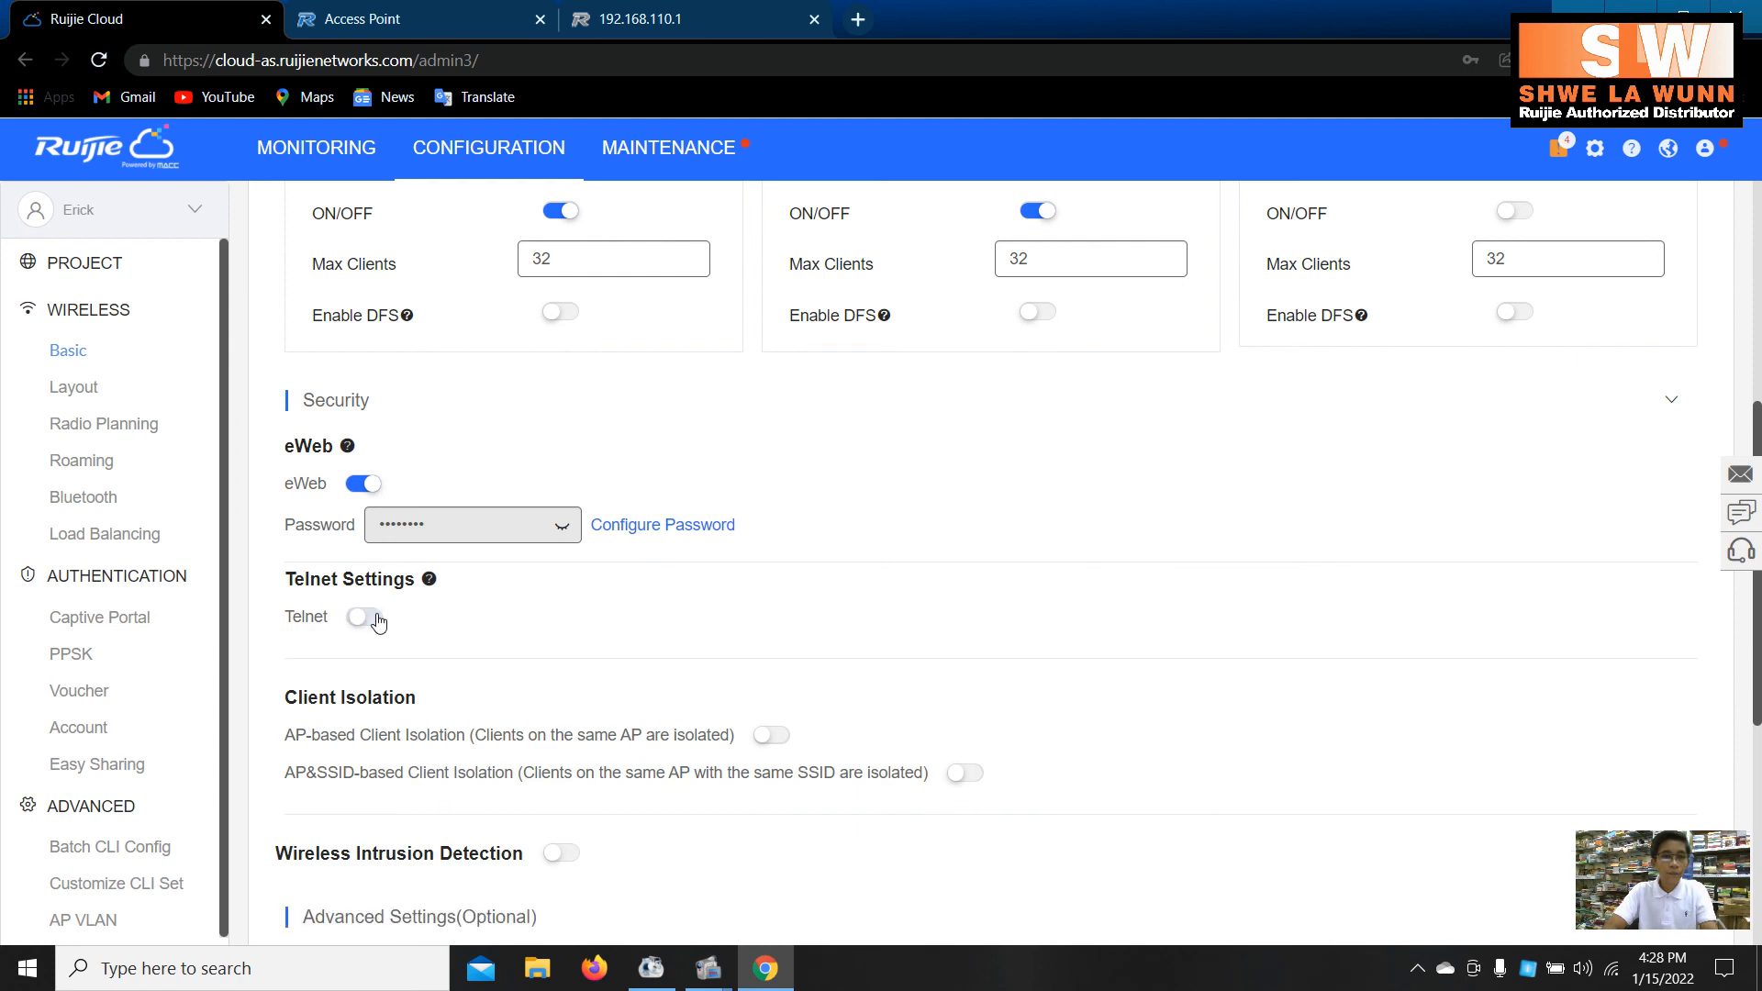
click(367, 484)
scroll(606, 512, up, 6)
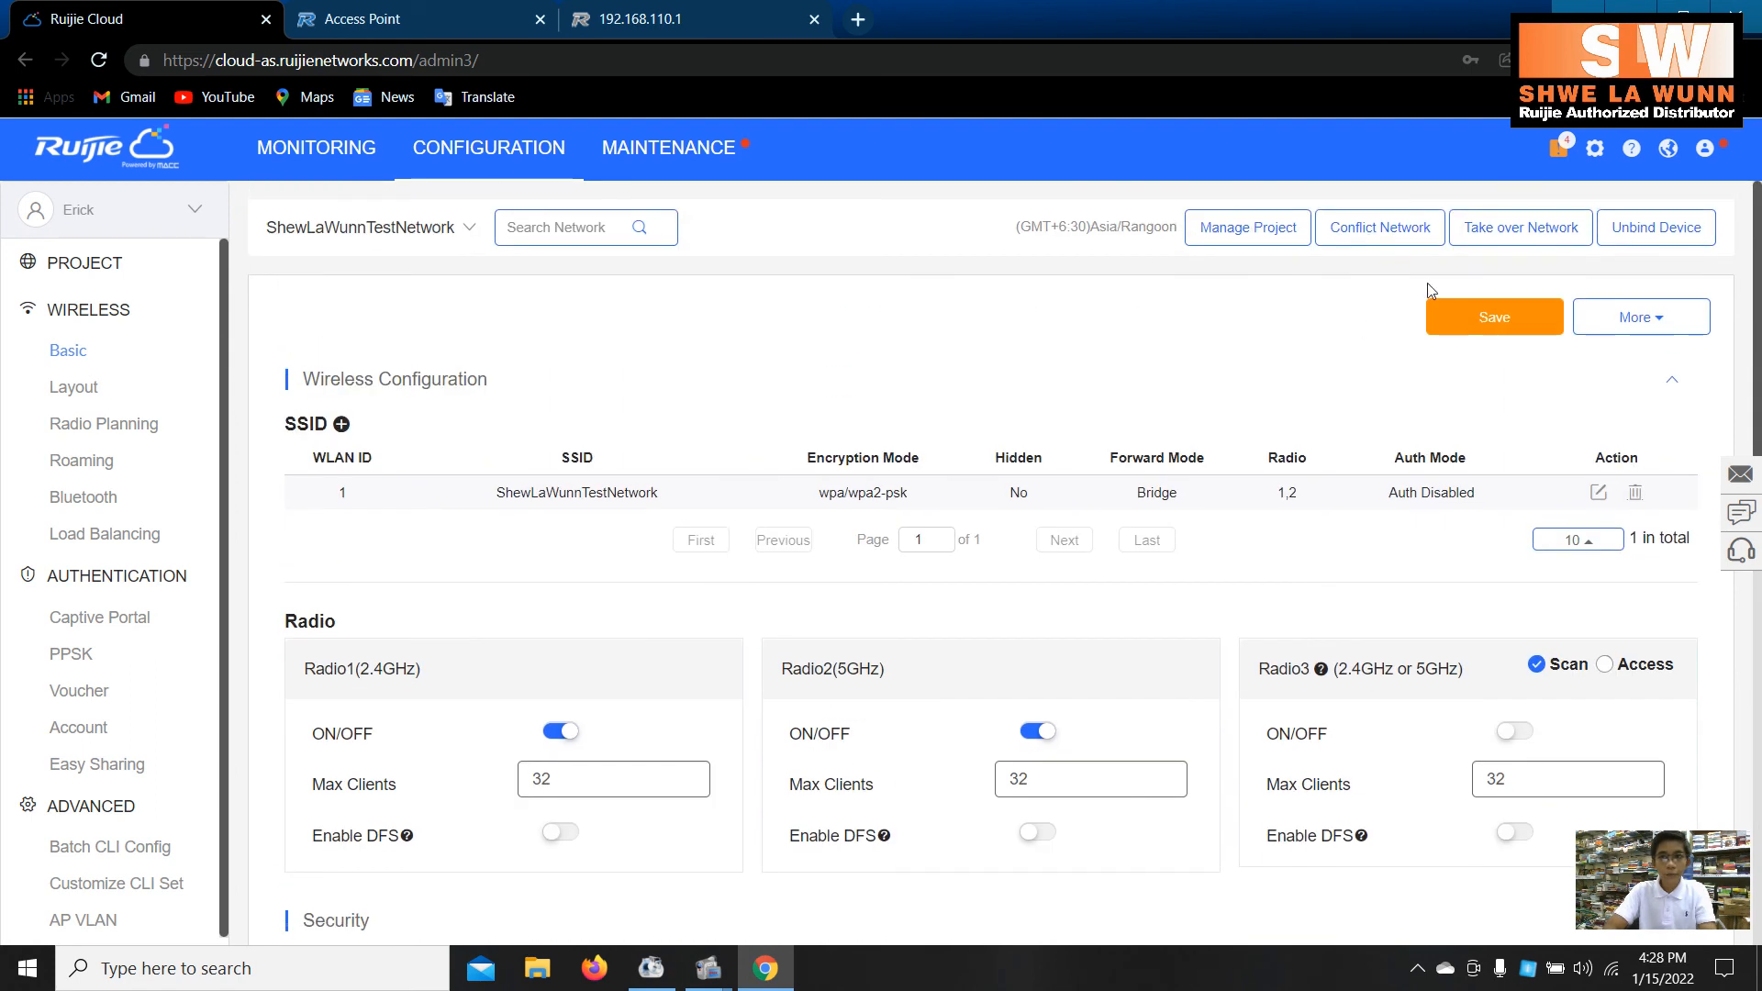
click(1462, 316)
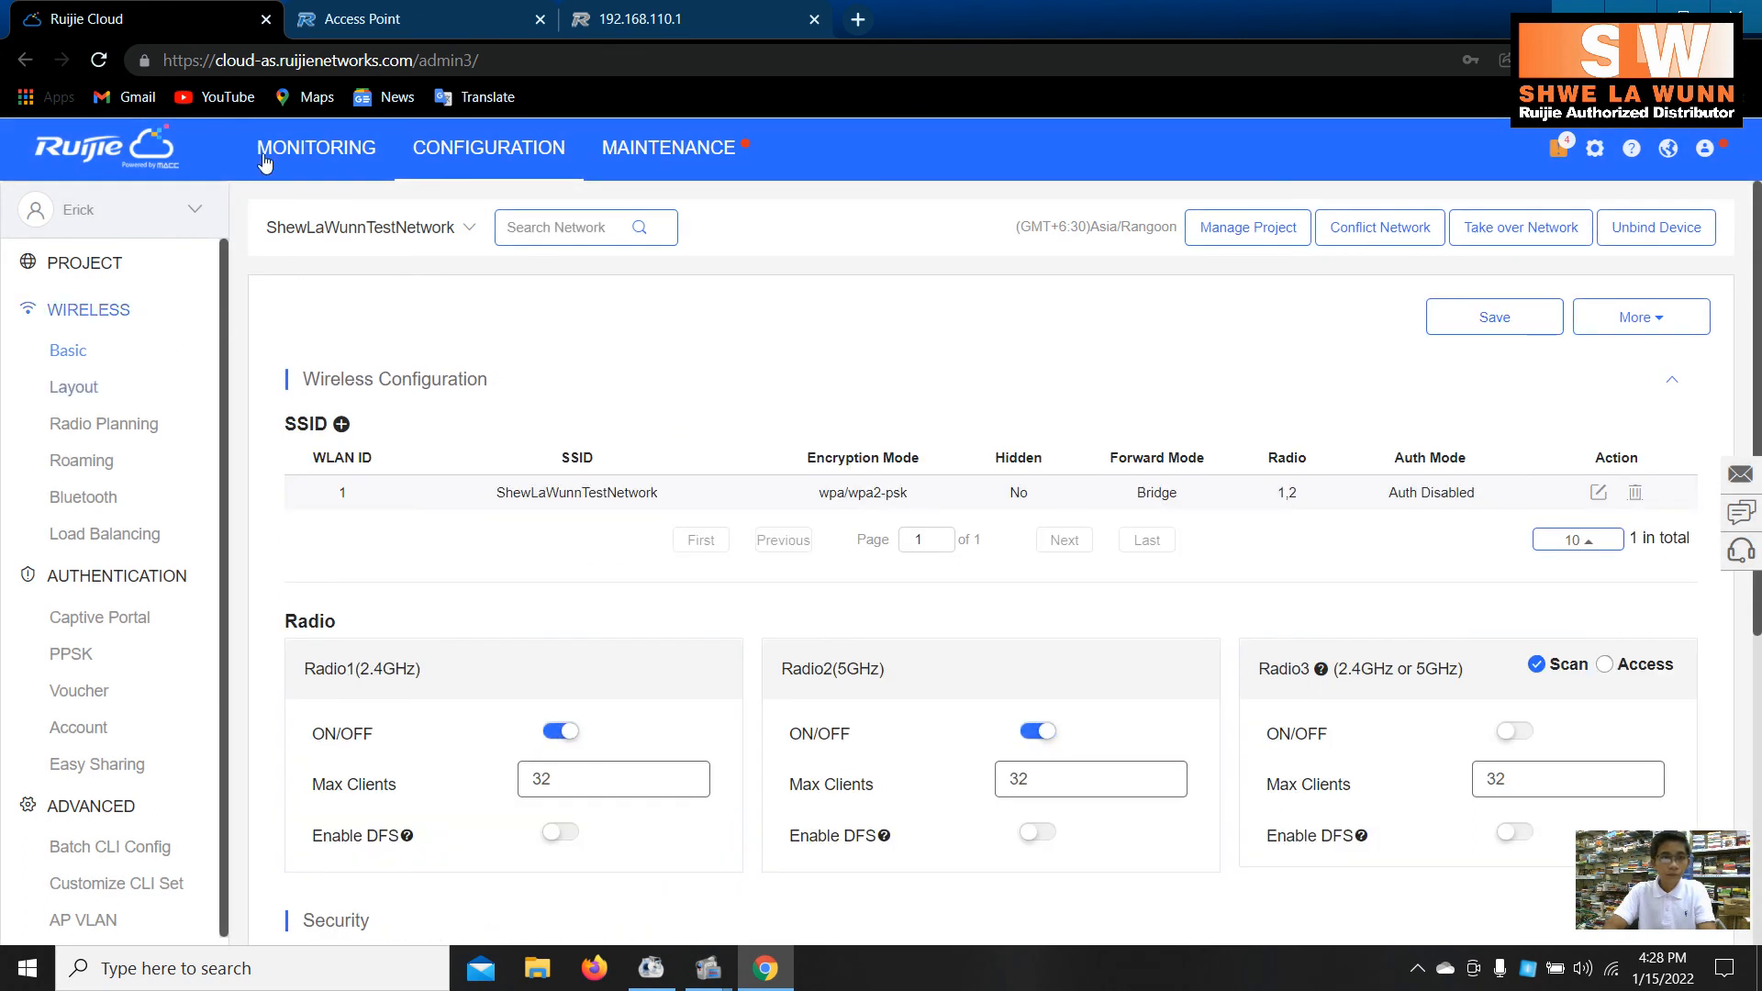
- Open the ShewLaWunnTestNetwork AP list and refresh it several times to check config status
click(312, 156)
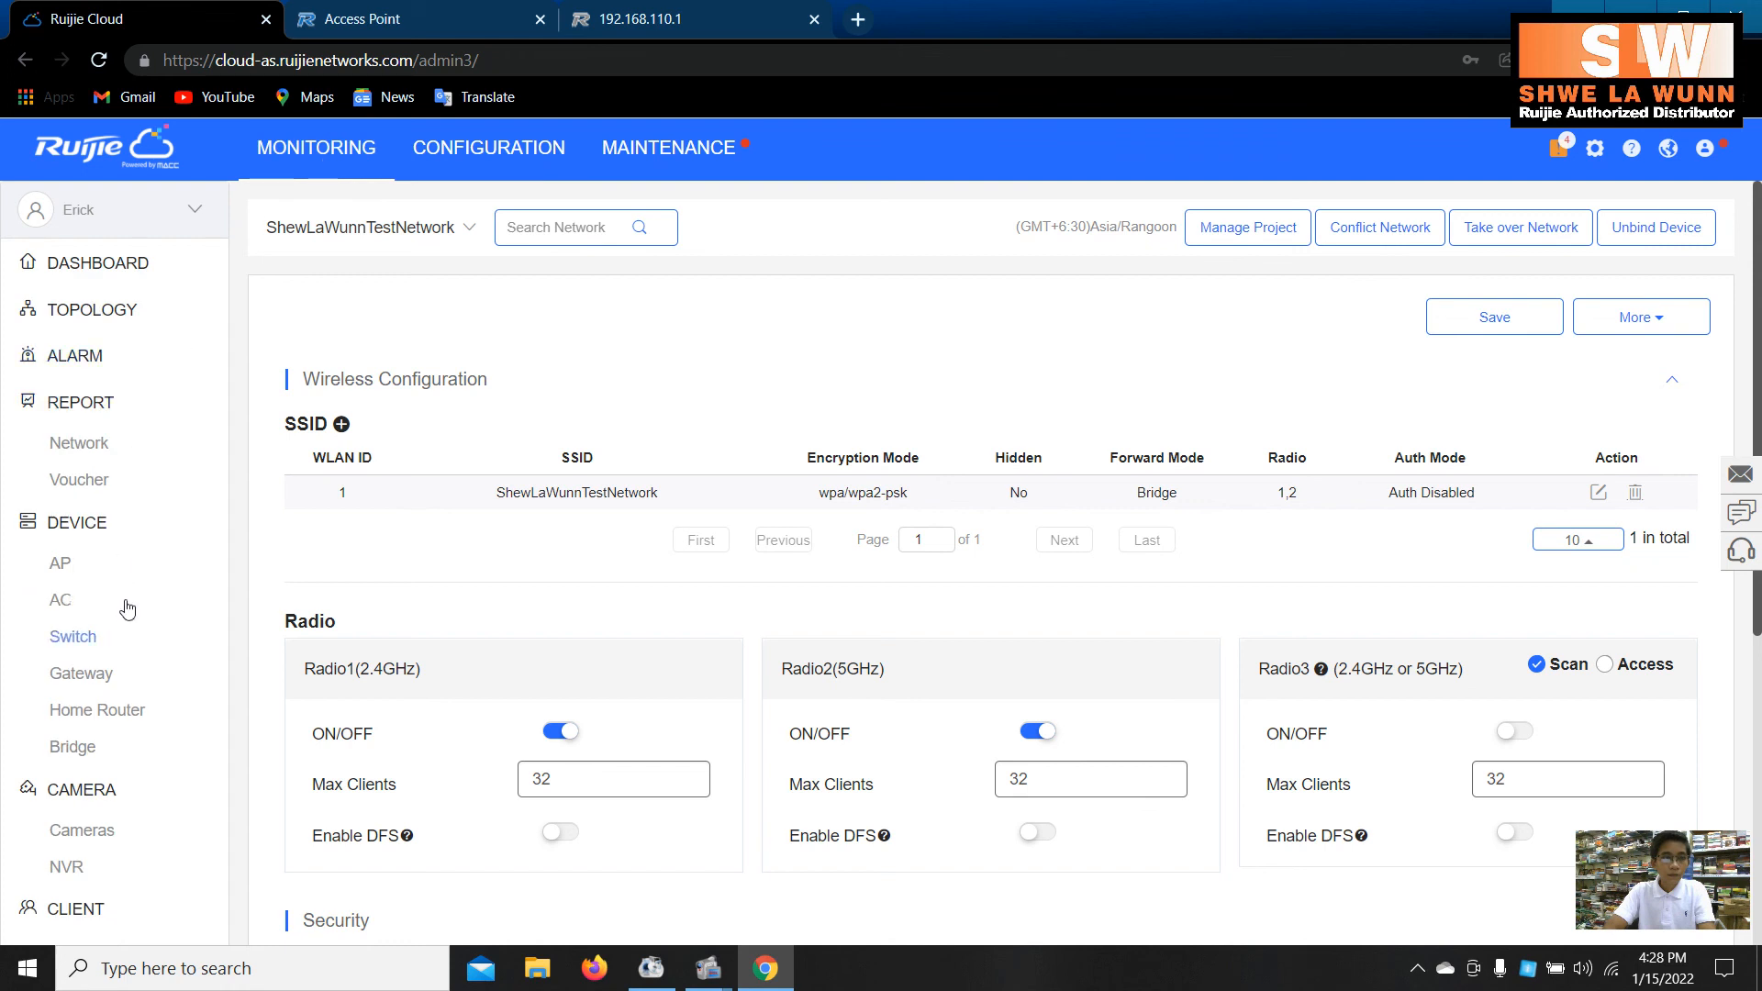
click(151, 562)
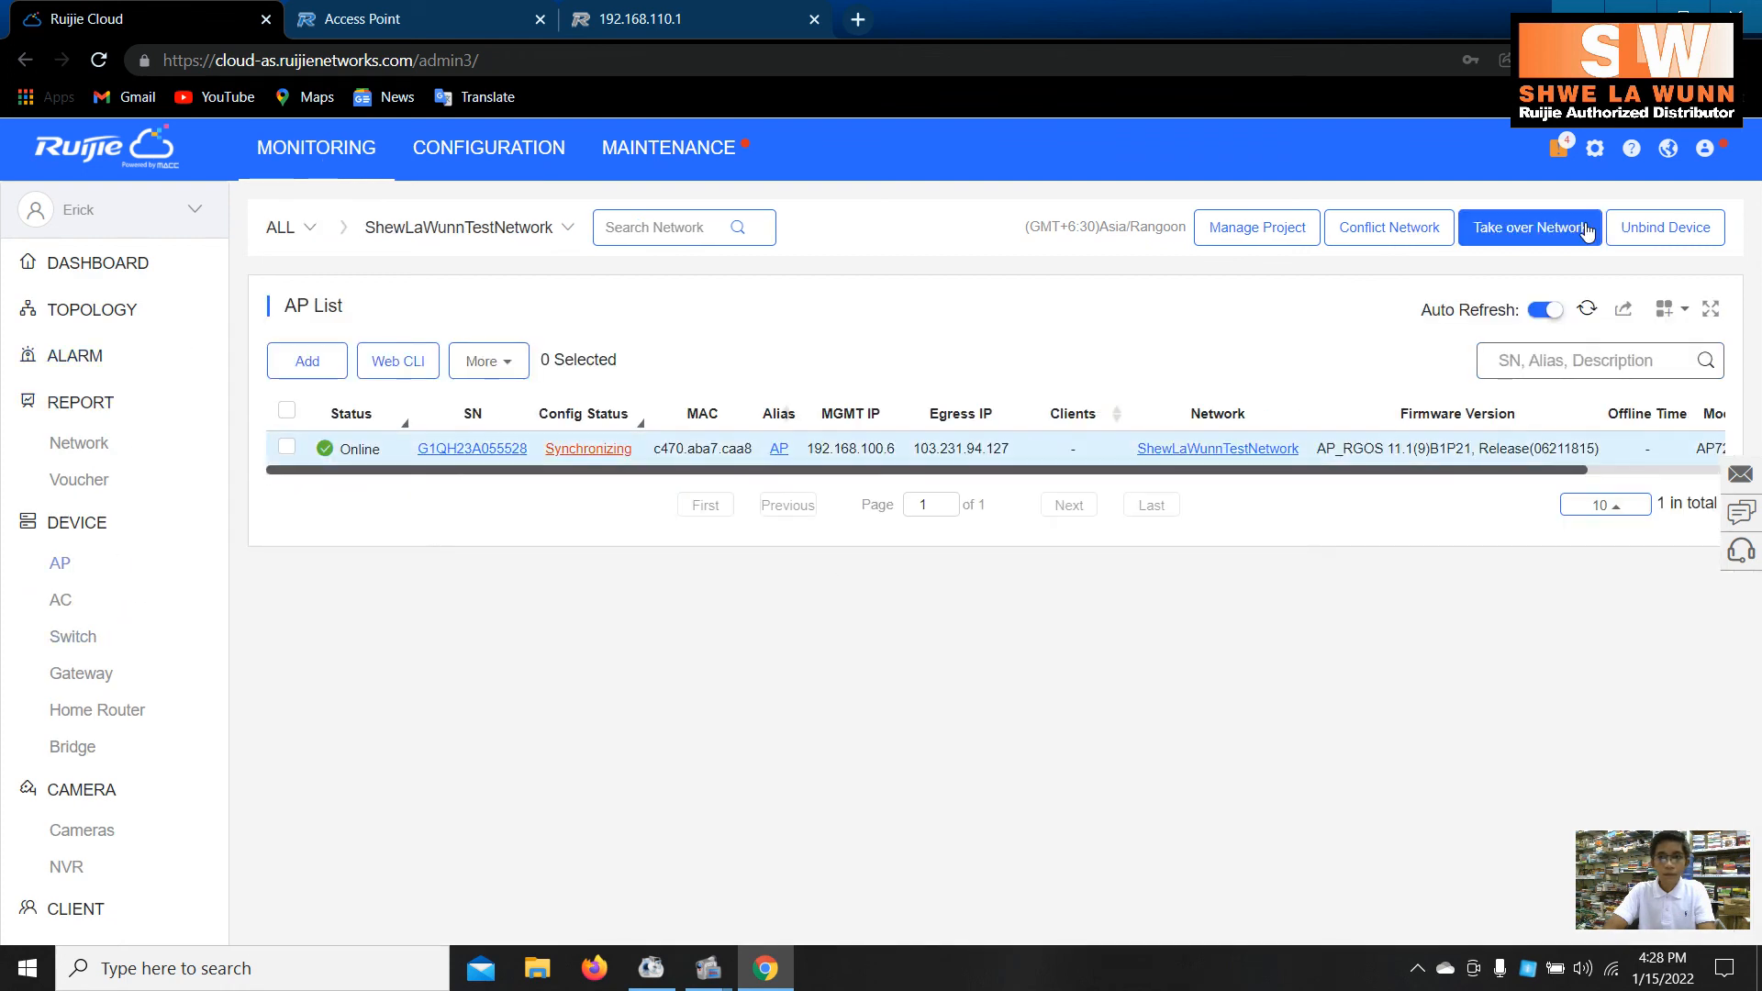
click(1587, 310)
click(1587, 313)
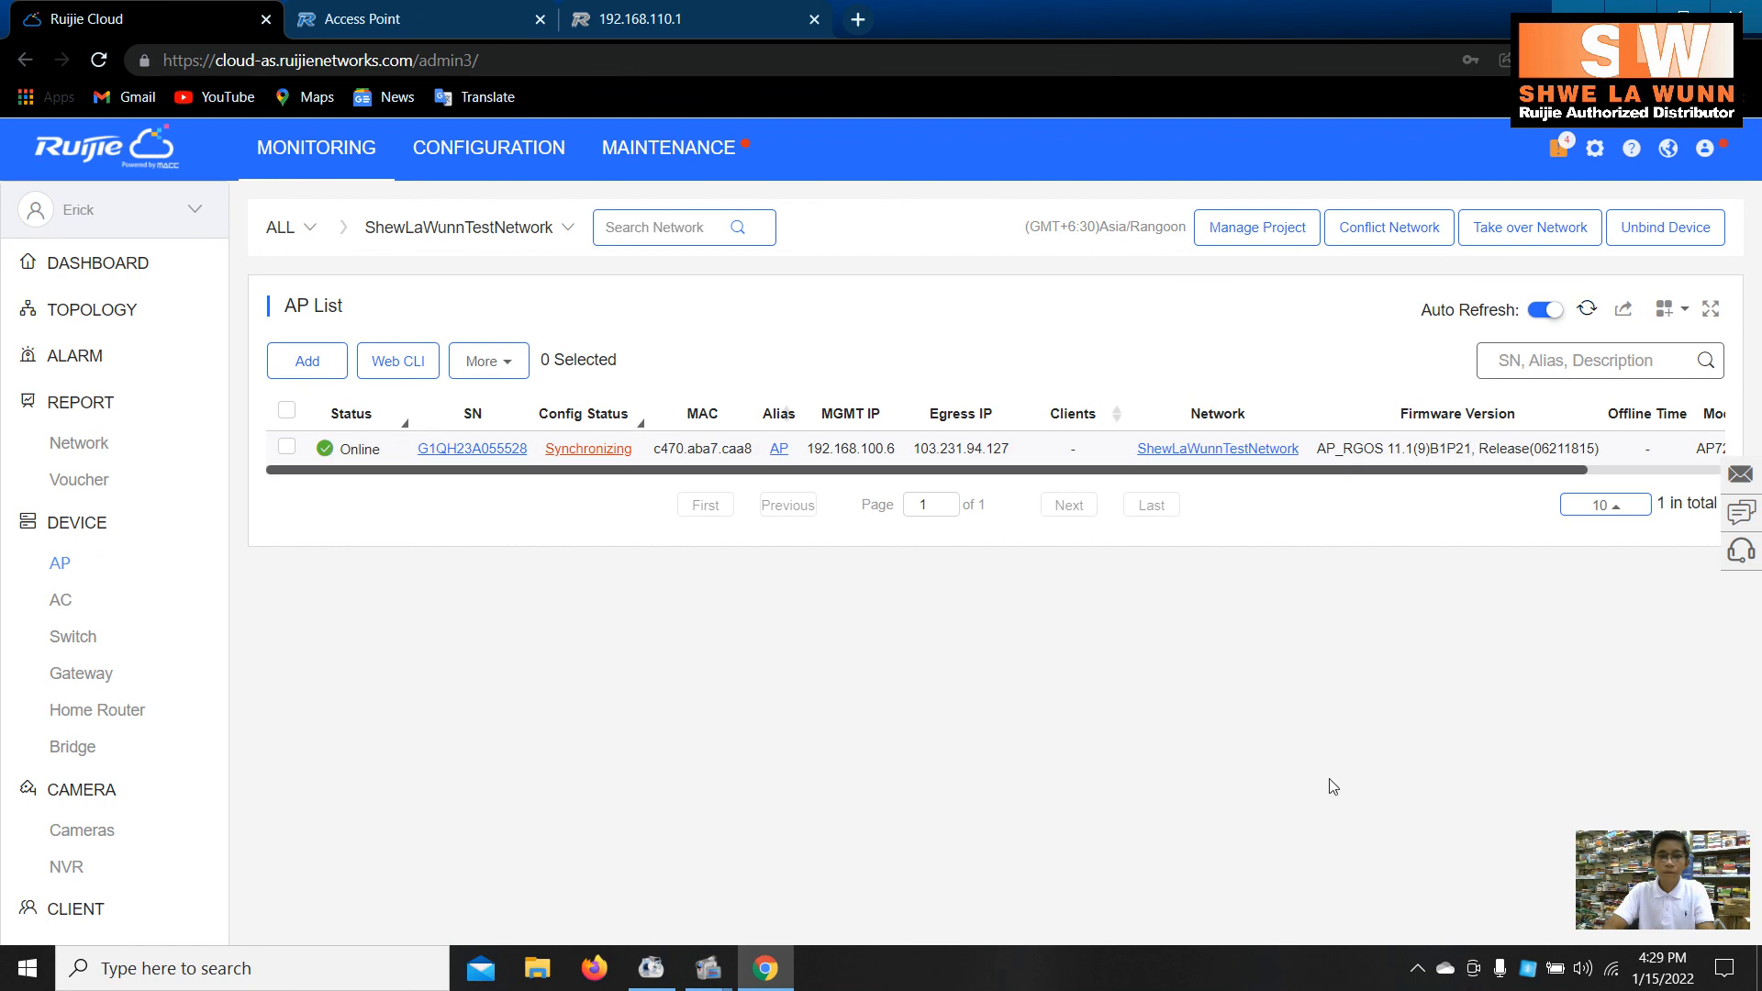
click(1585, 312)
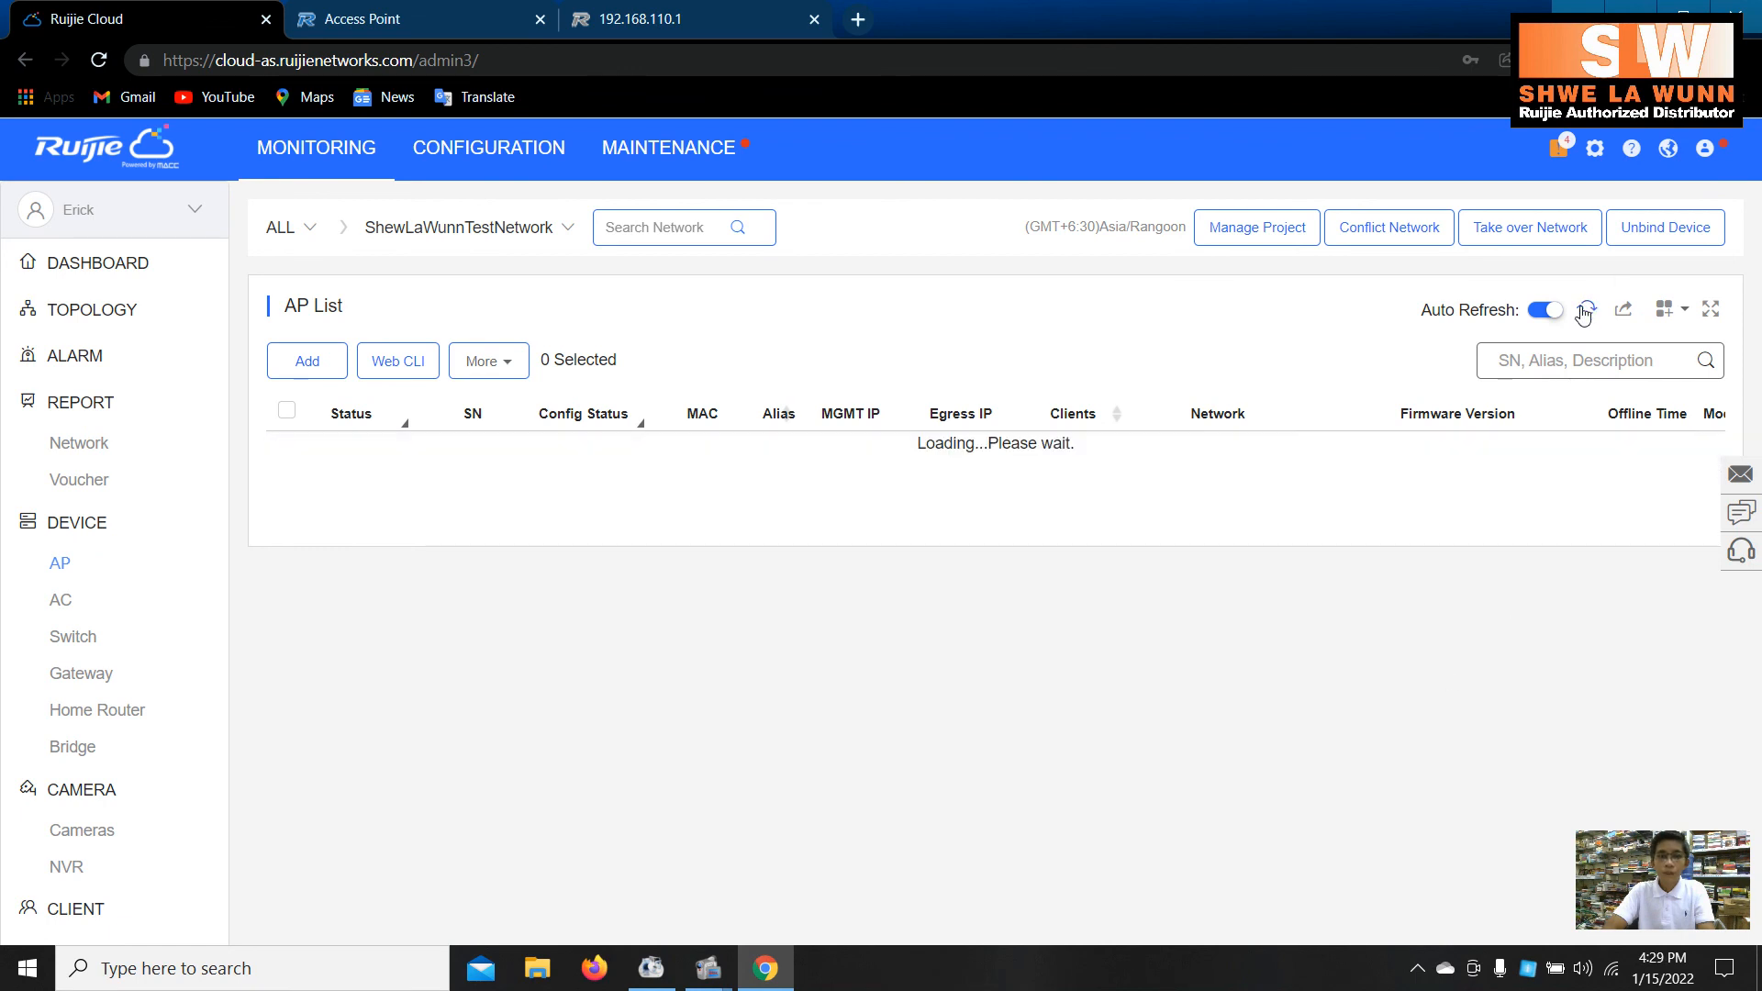
- Browse the Windows Wi-Fi network list to locate ShewLaWunnTestNetwork
click(1610, 973)
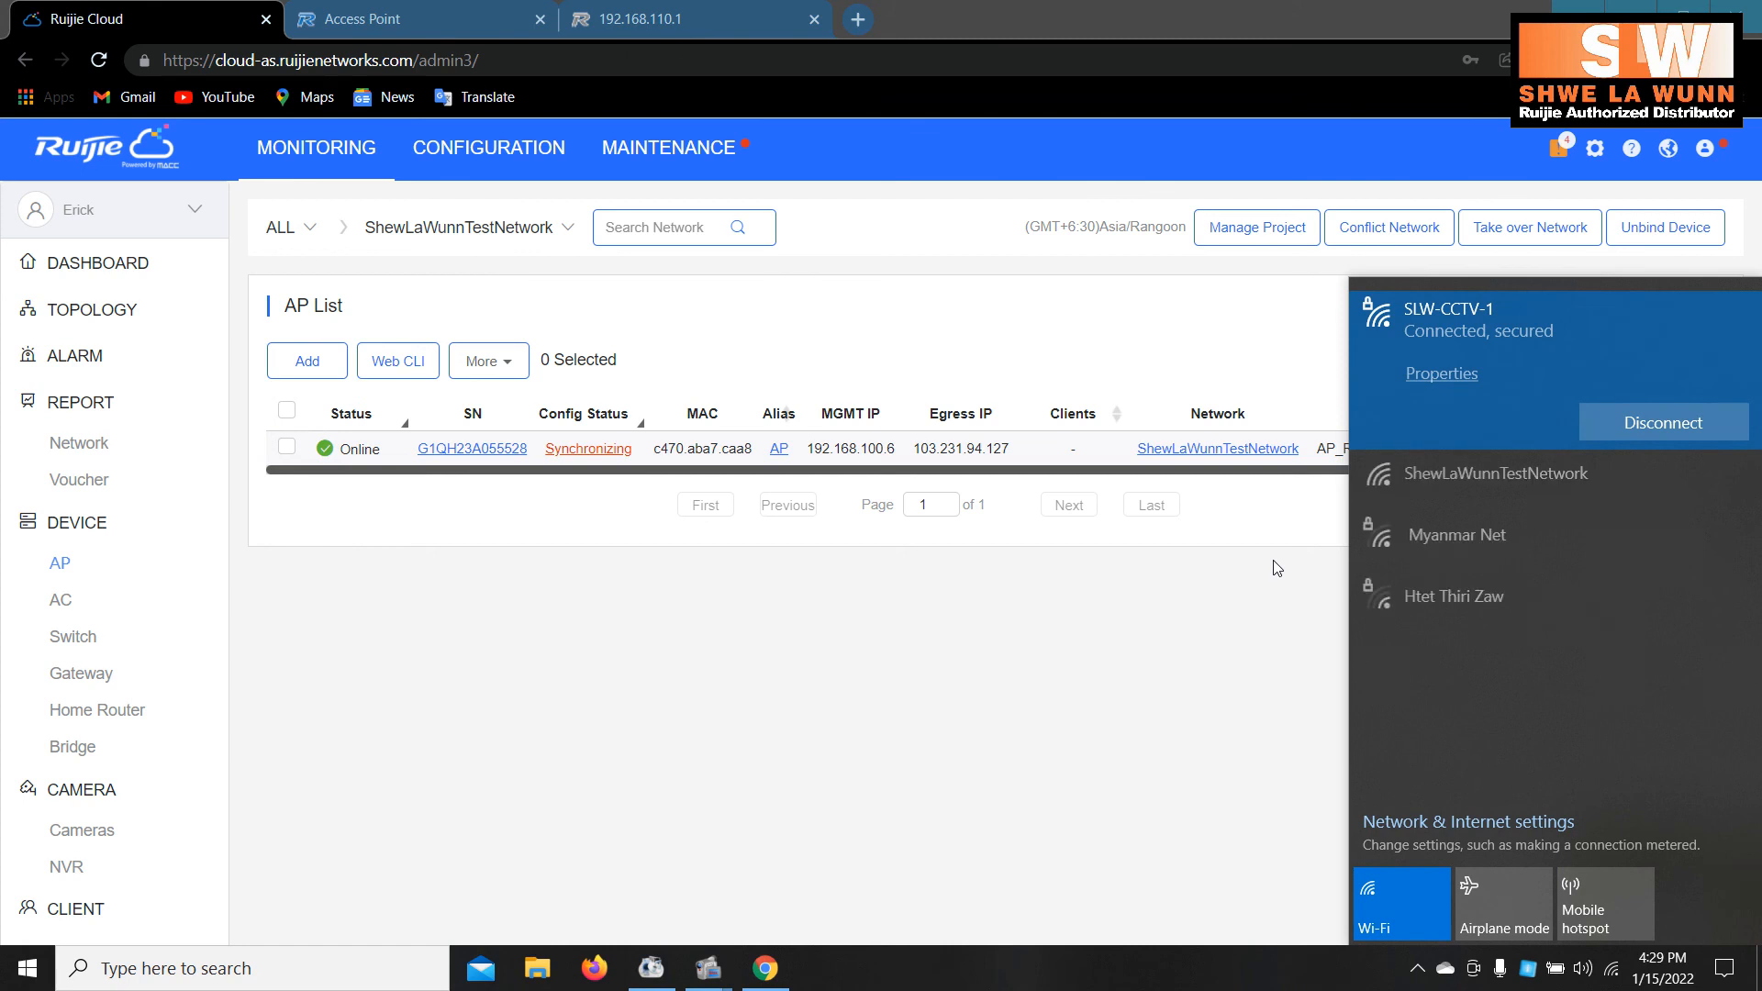
click(1466, 475)
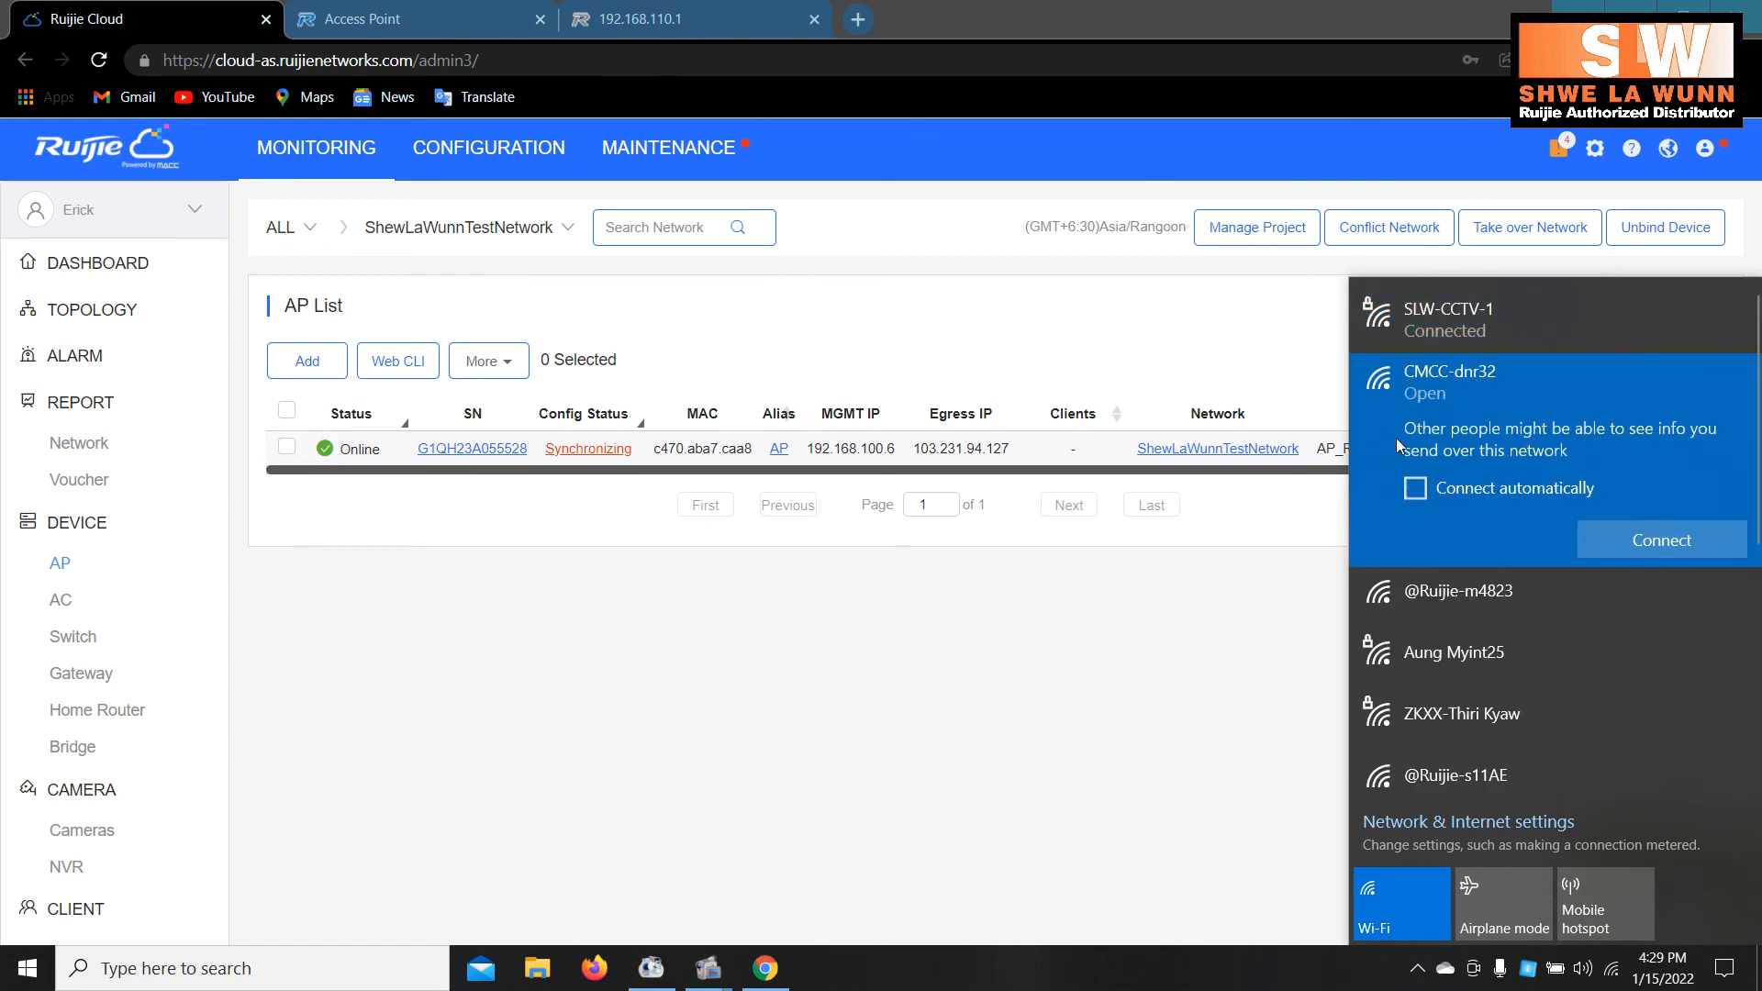
scroll(1441, 768, down, 1)
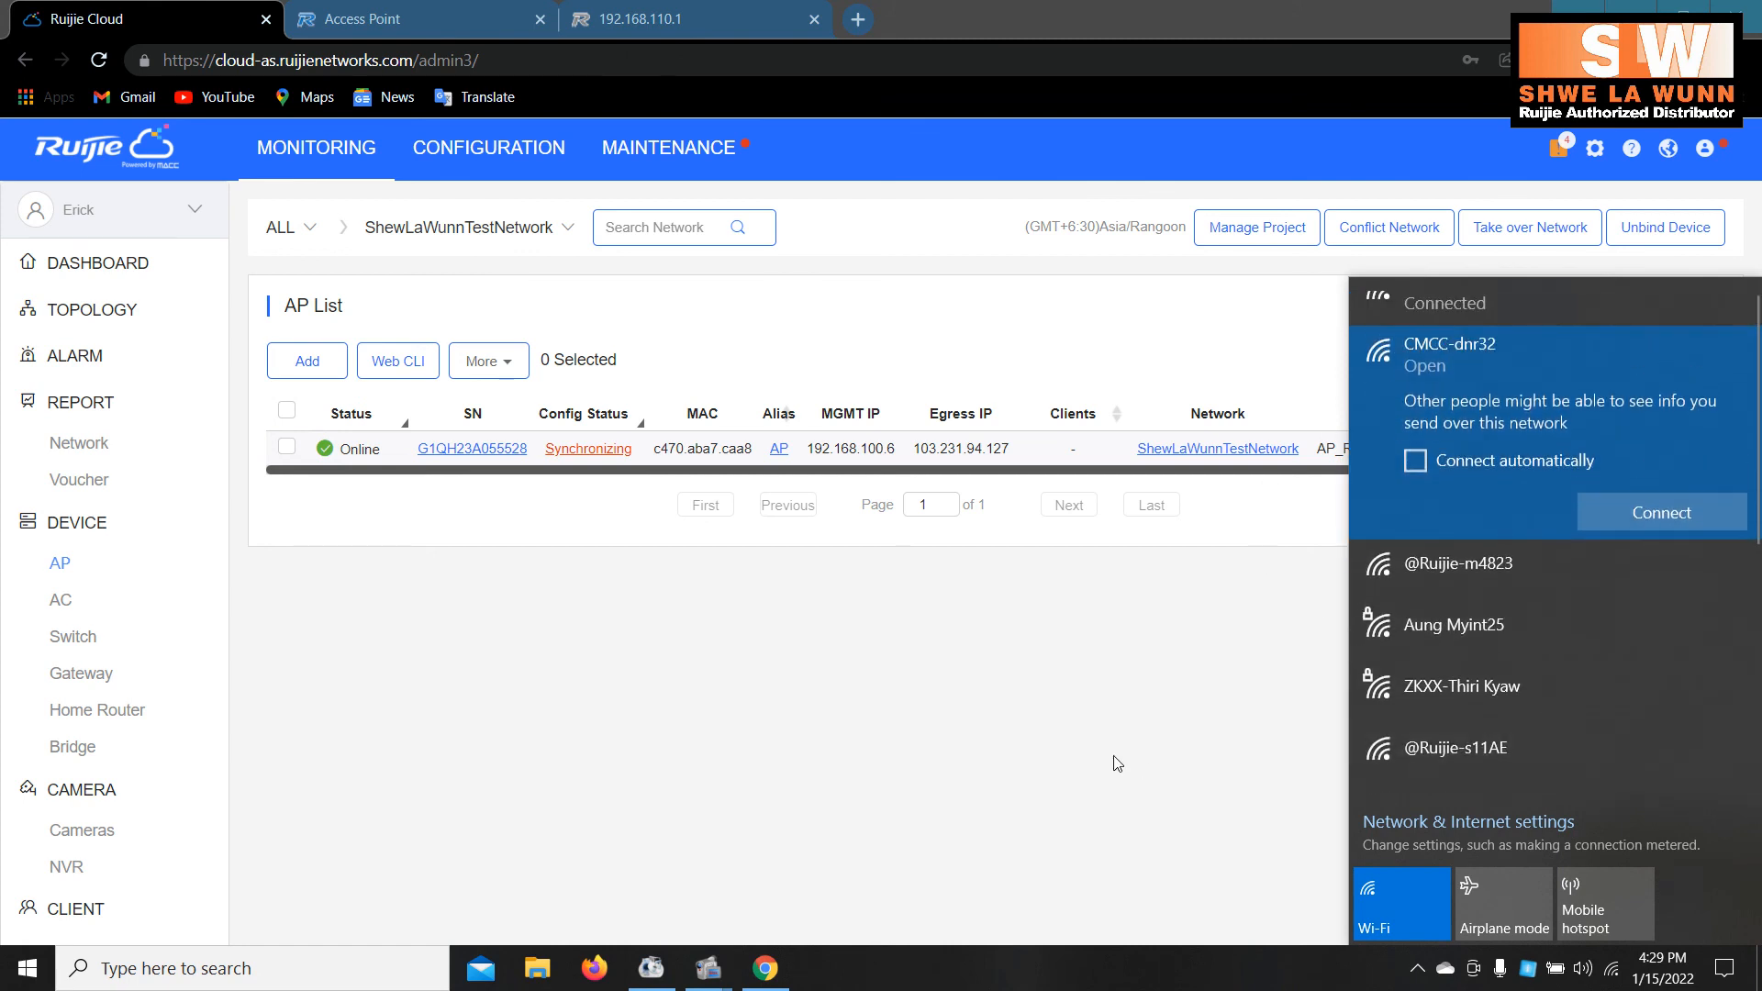
click(1113, 757)
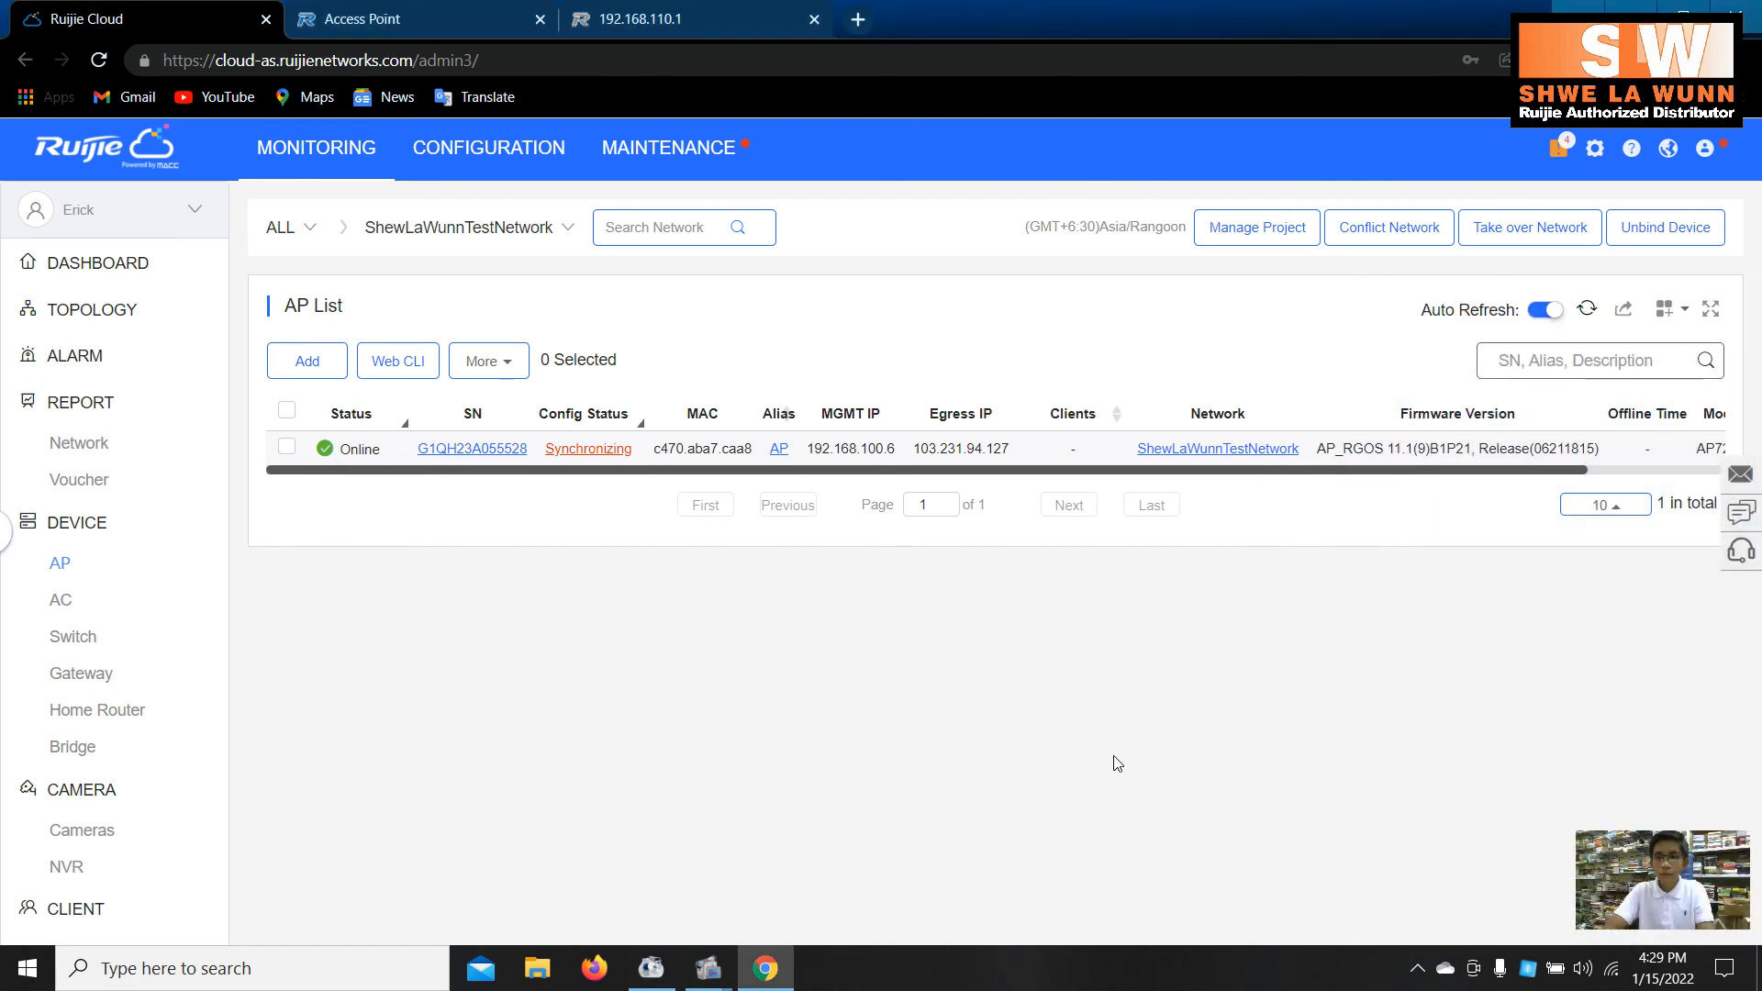
click(1611, 968)
scroll(1405, 643, down, 3)
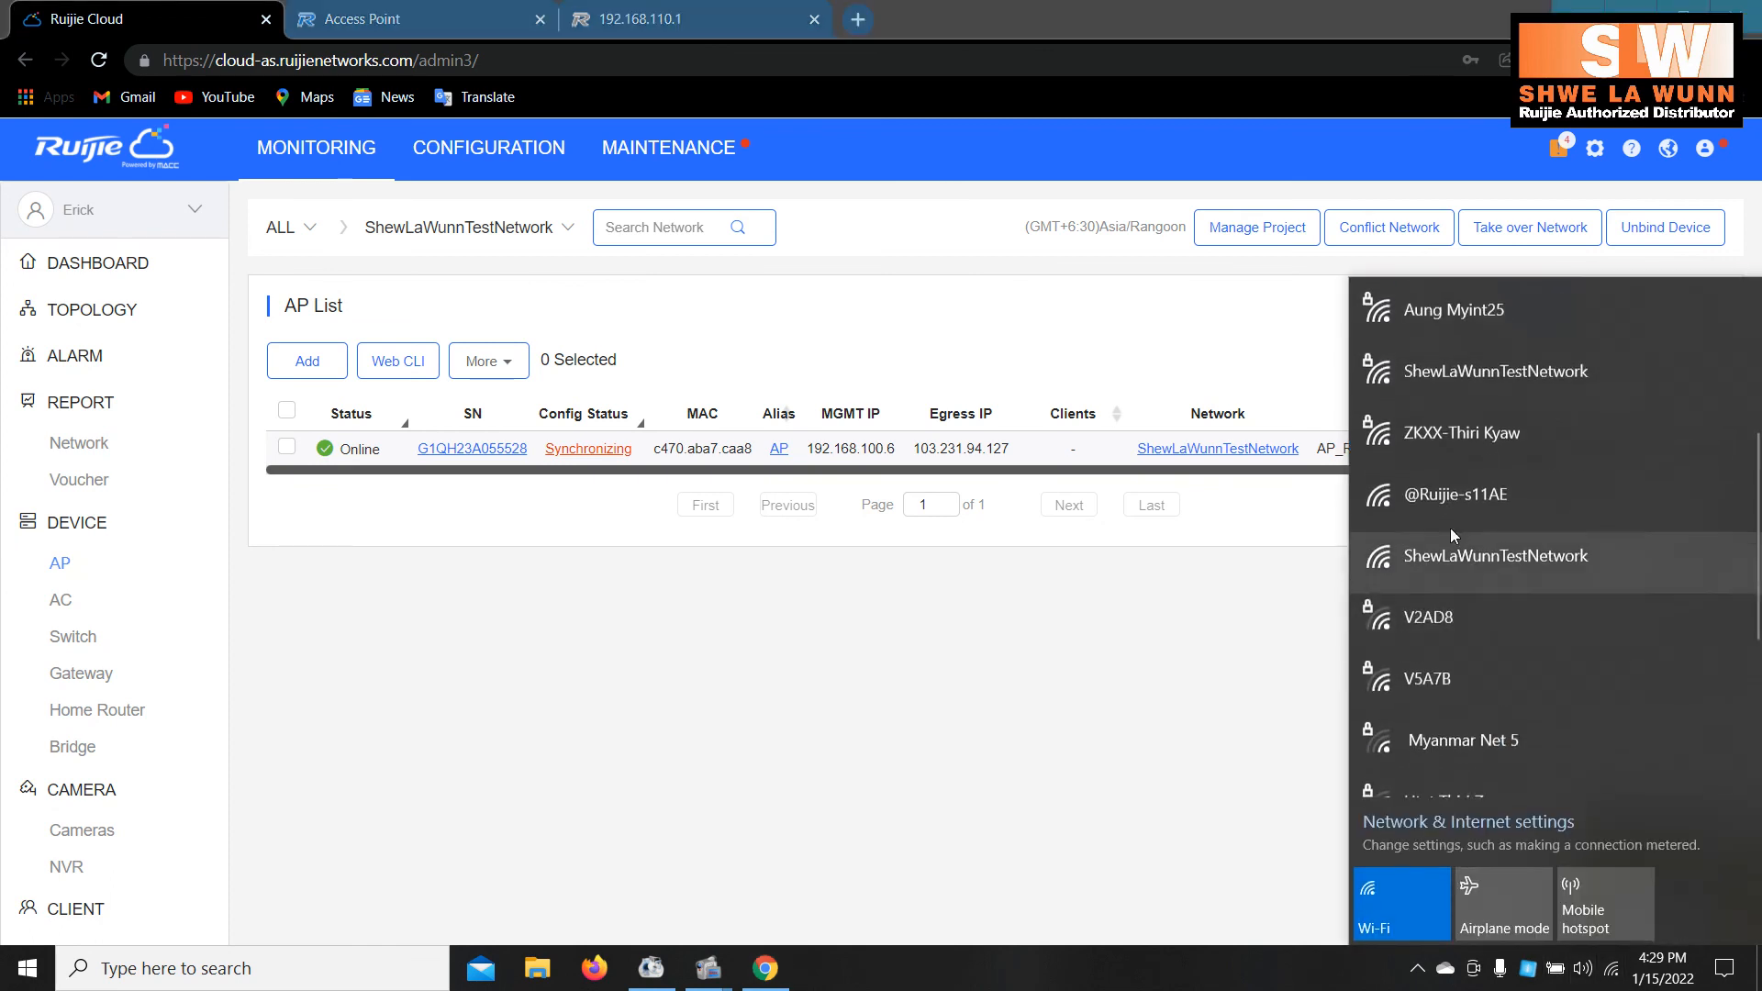
click(1461, 562)
scroll(1528, 730, down, 3)
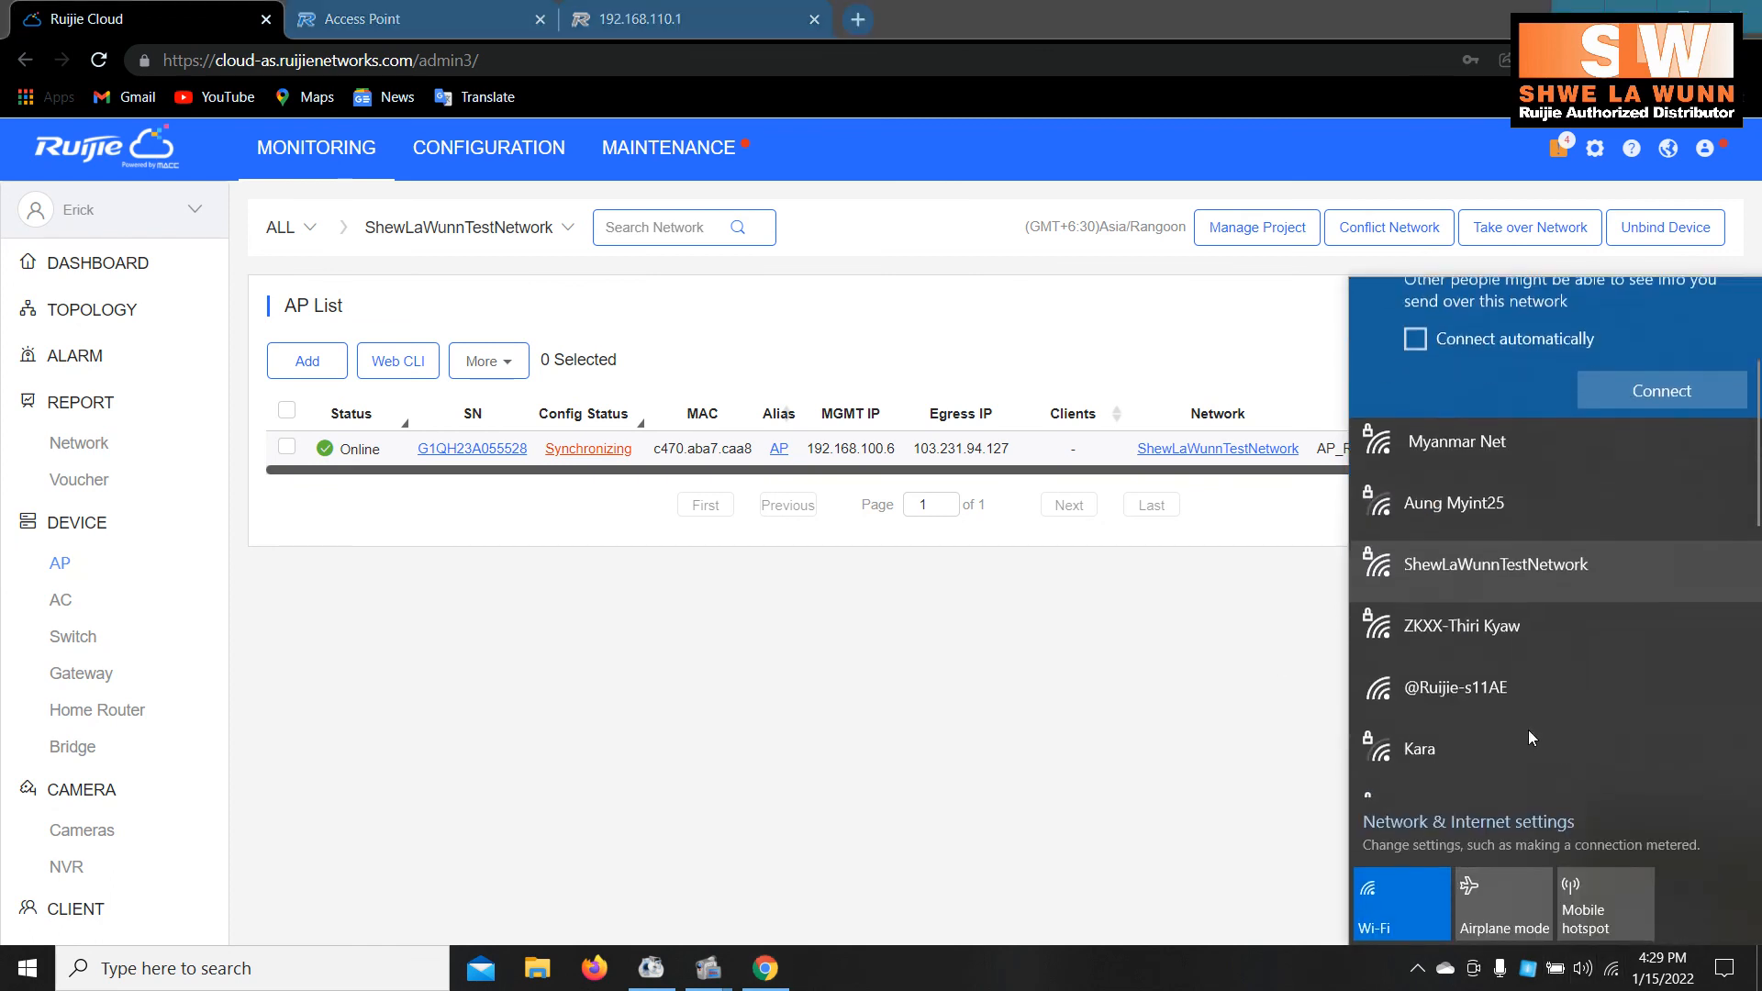
- Join ShewLaWunnTestNetwork with its security key and close the Wi-Fi flyout
click(1446, 551)
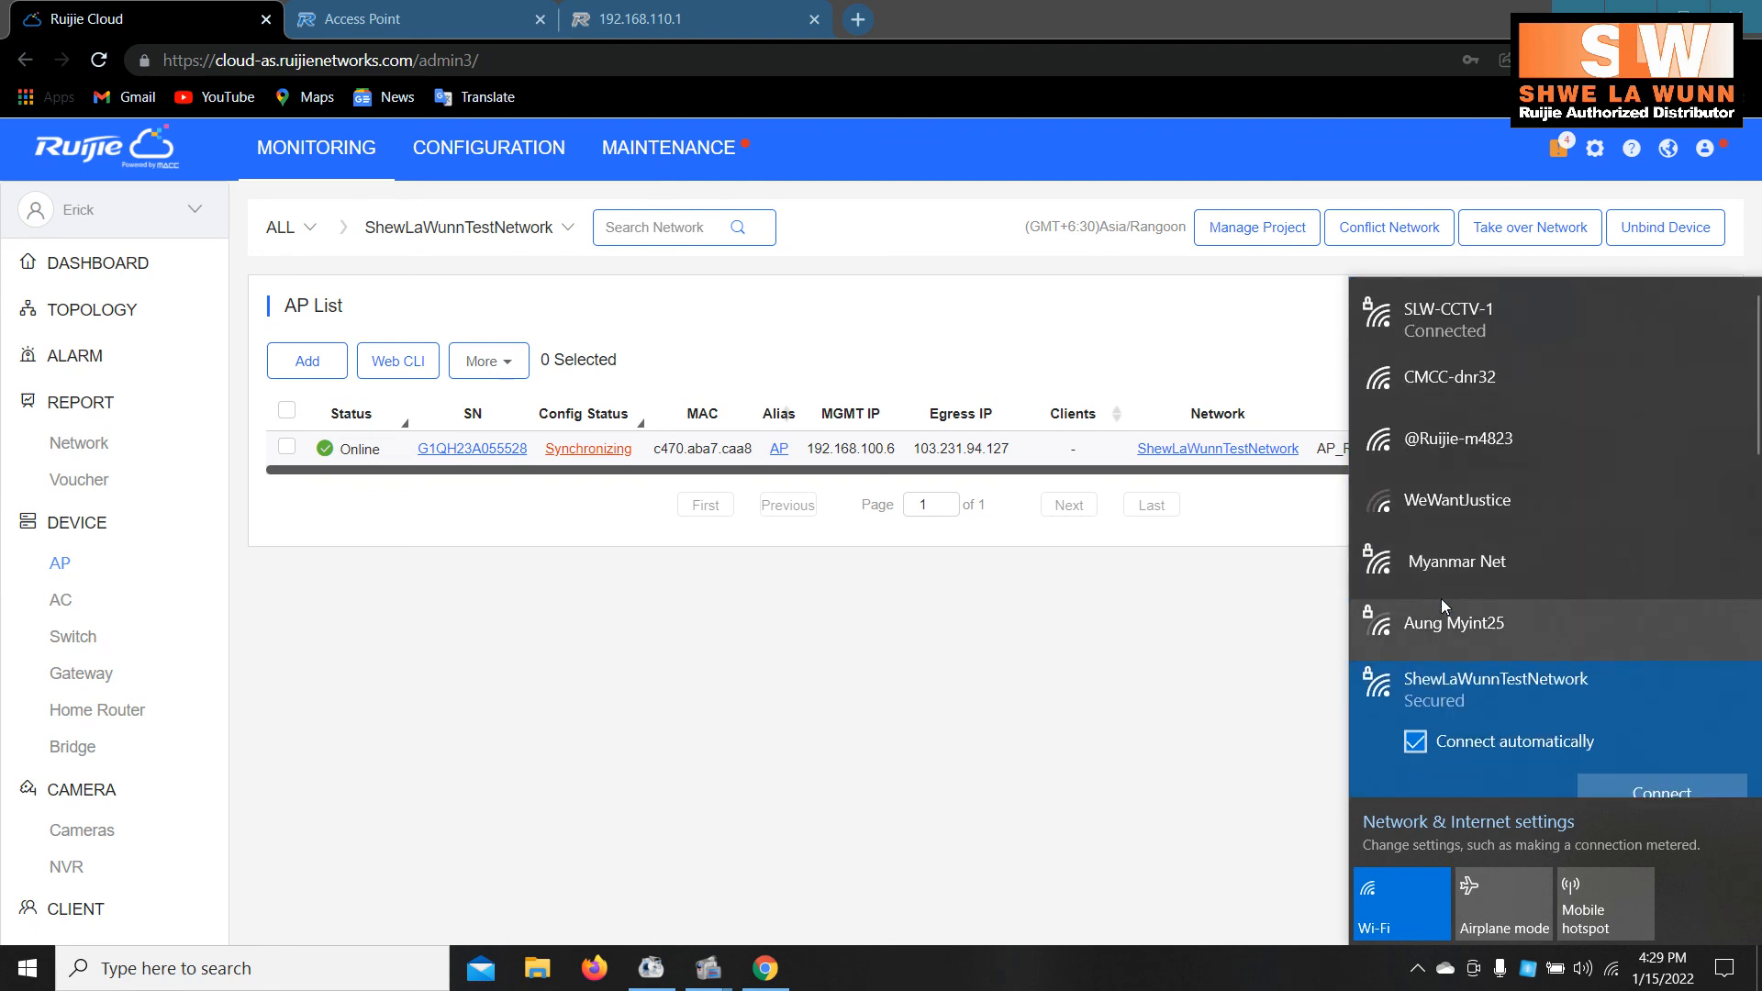
click(1613, 785)
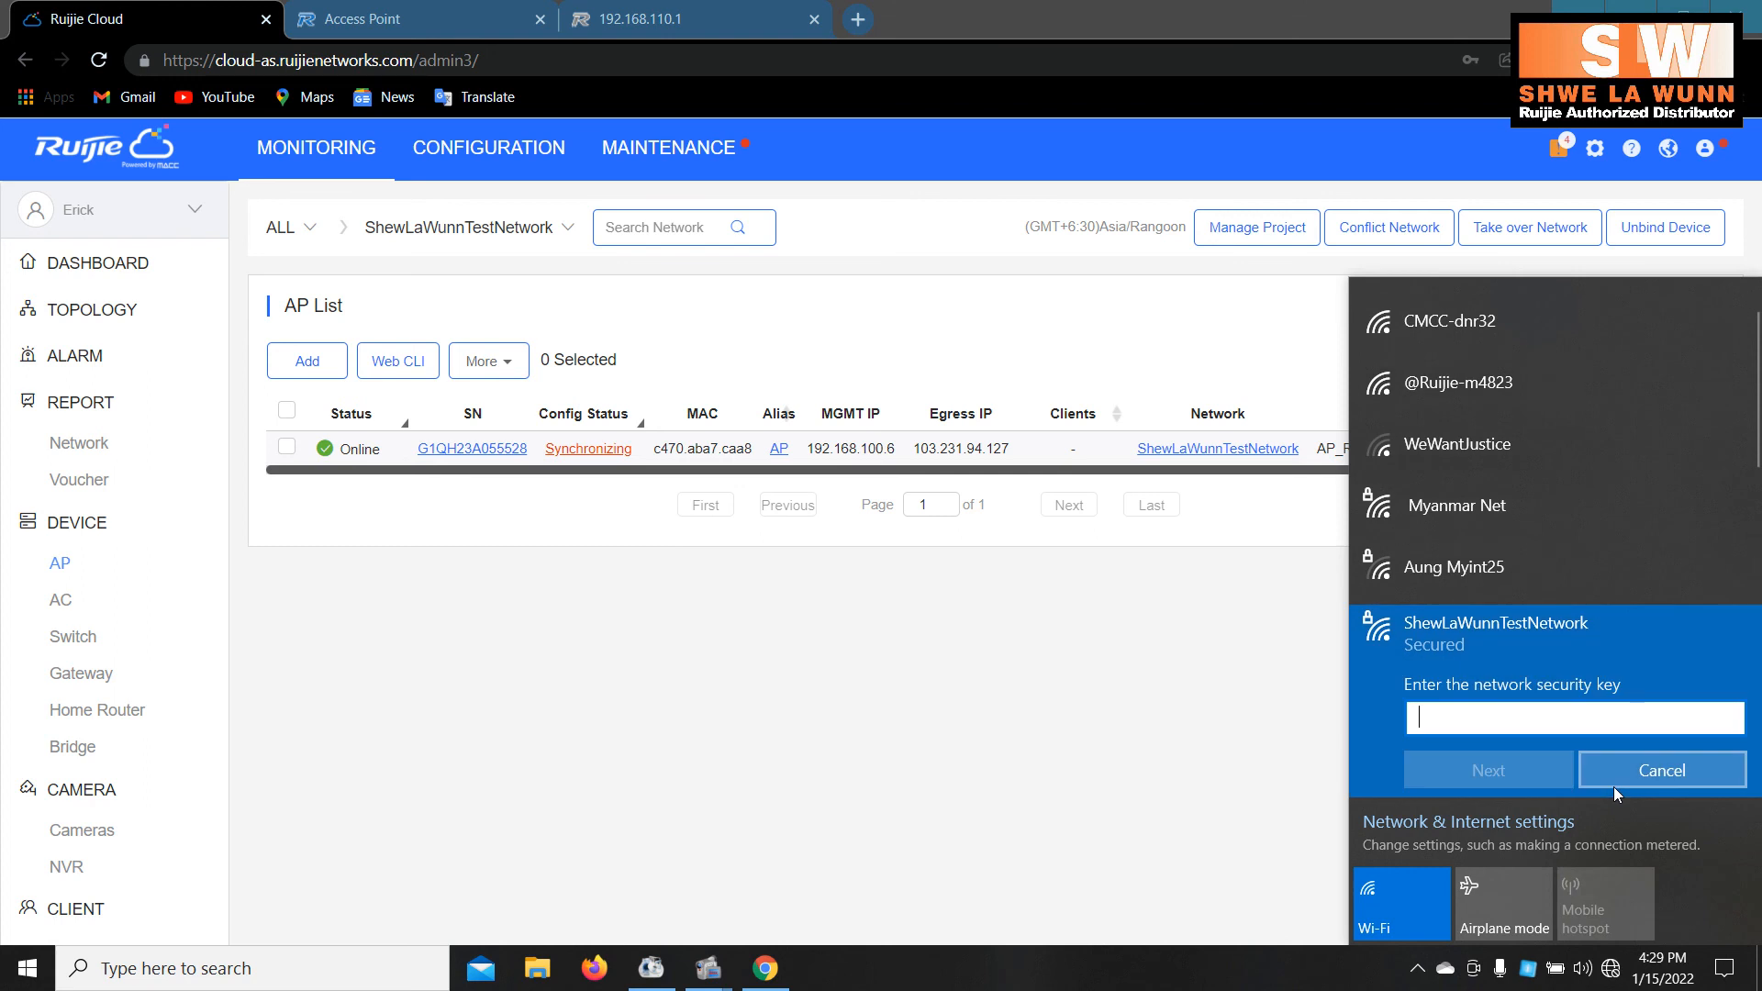
text(12345)
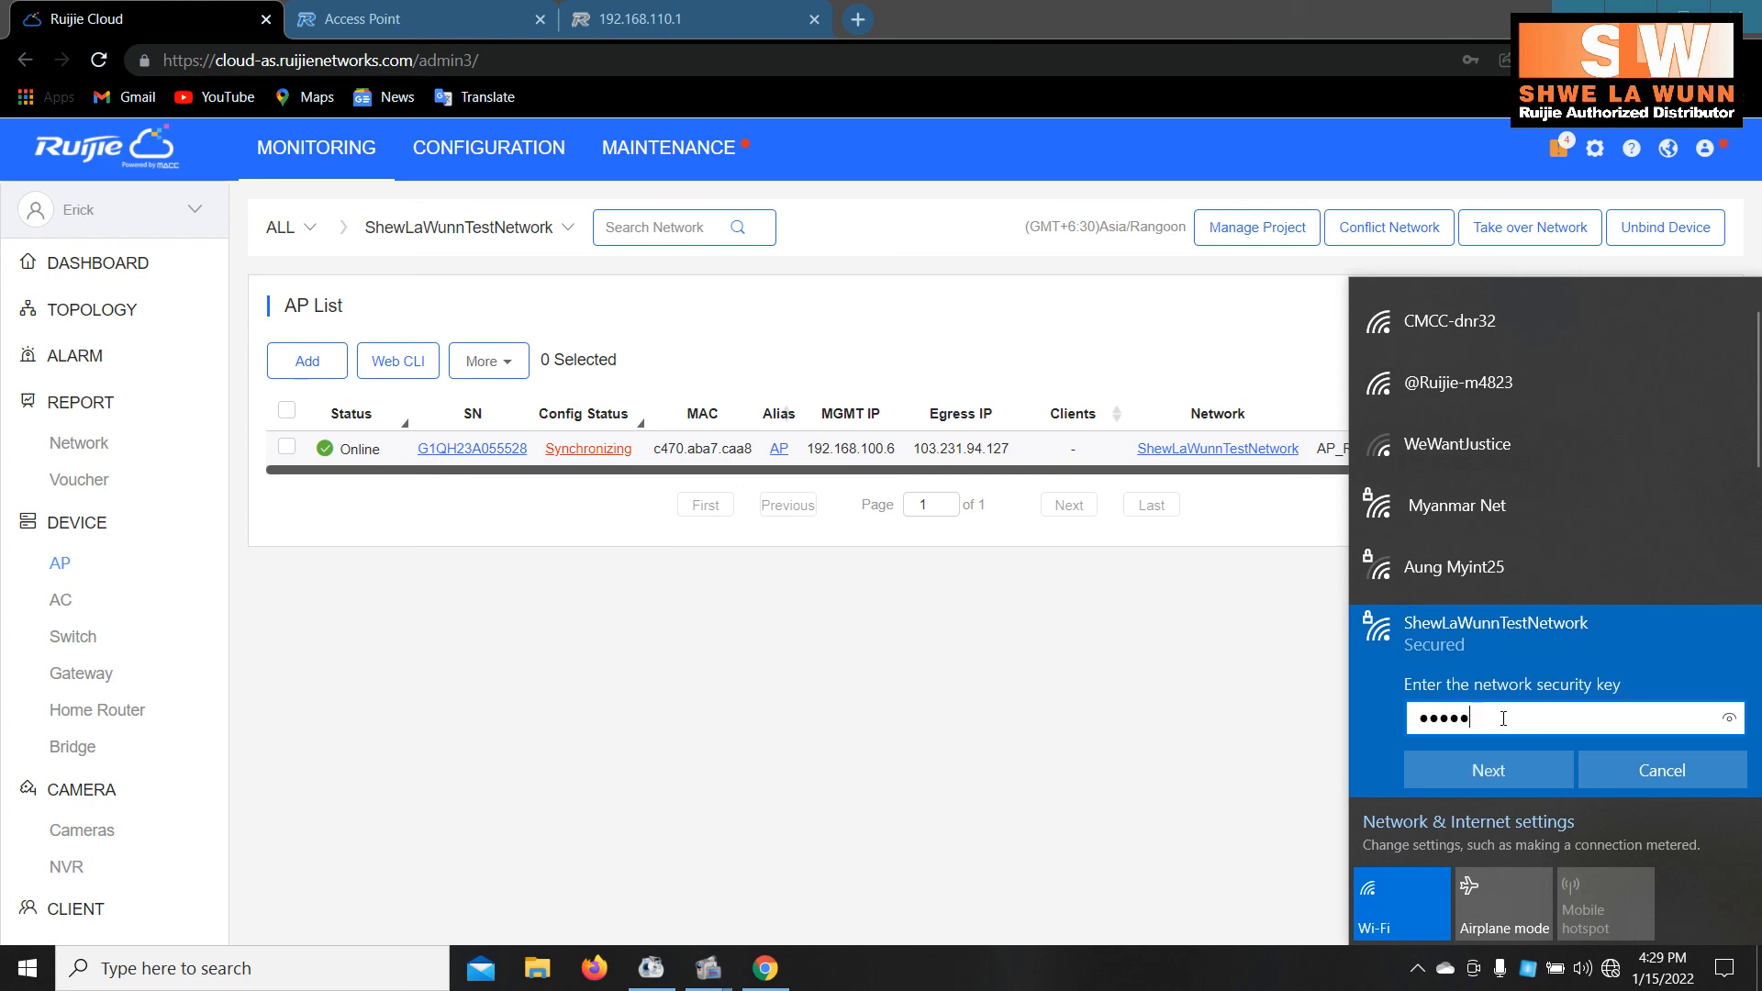
text(67)
key(Return)
key(Return)
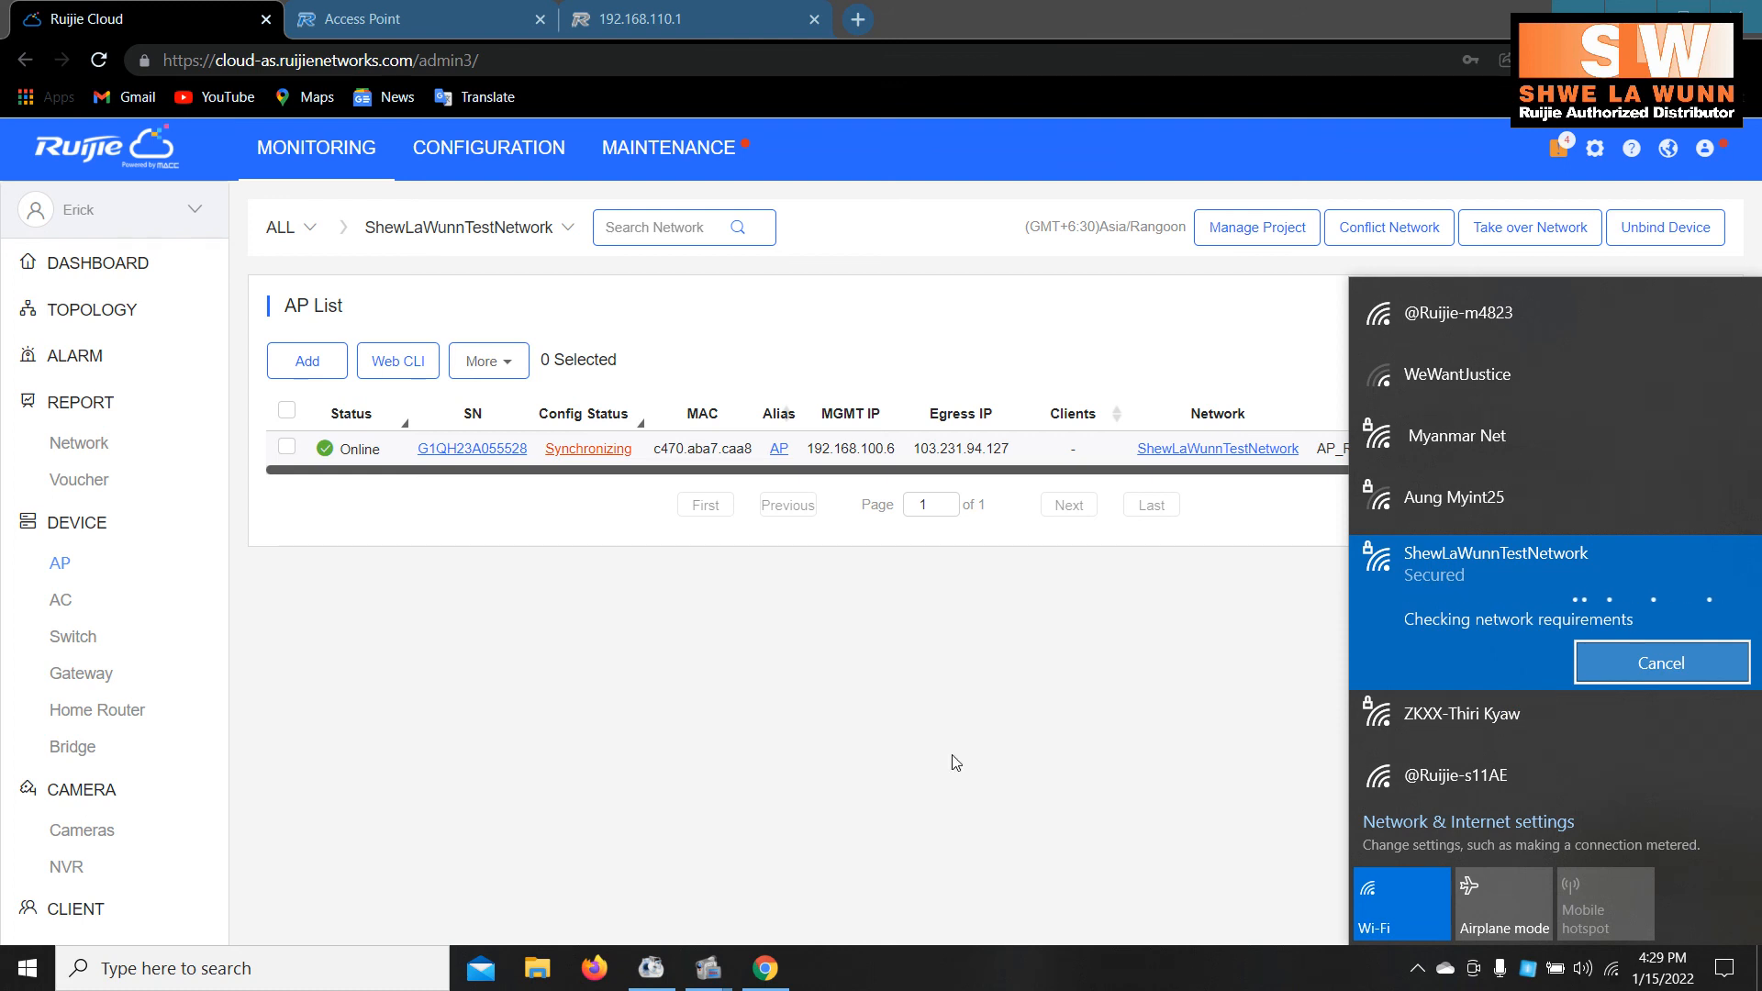
click(1048, 743)
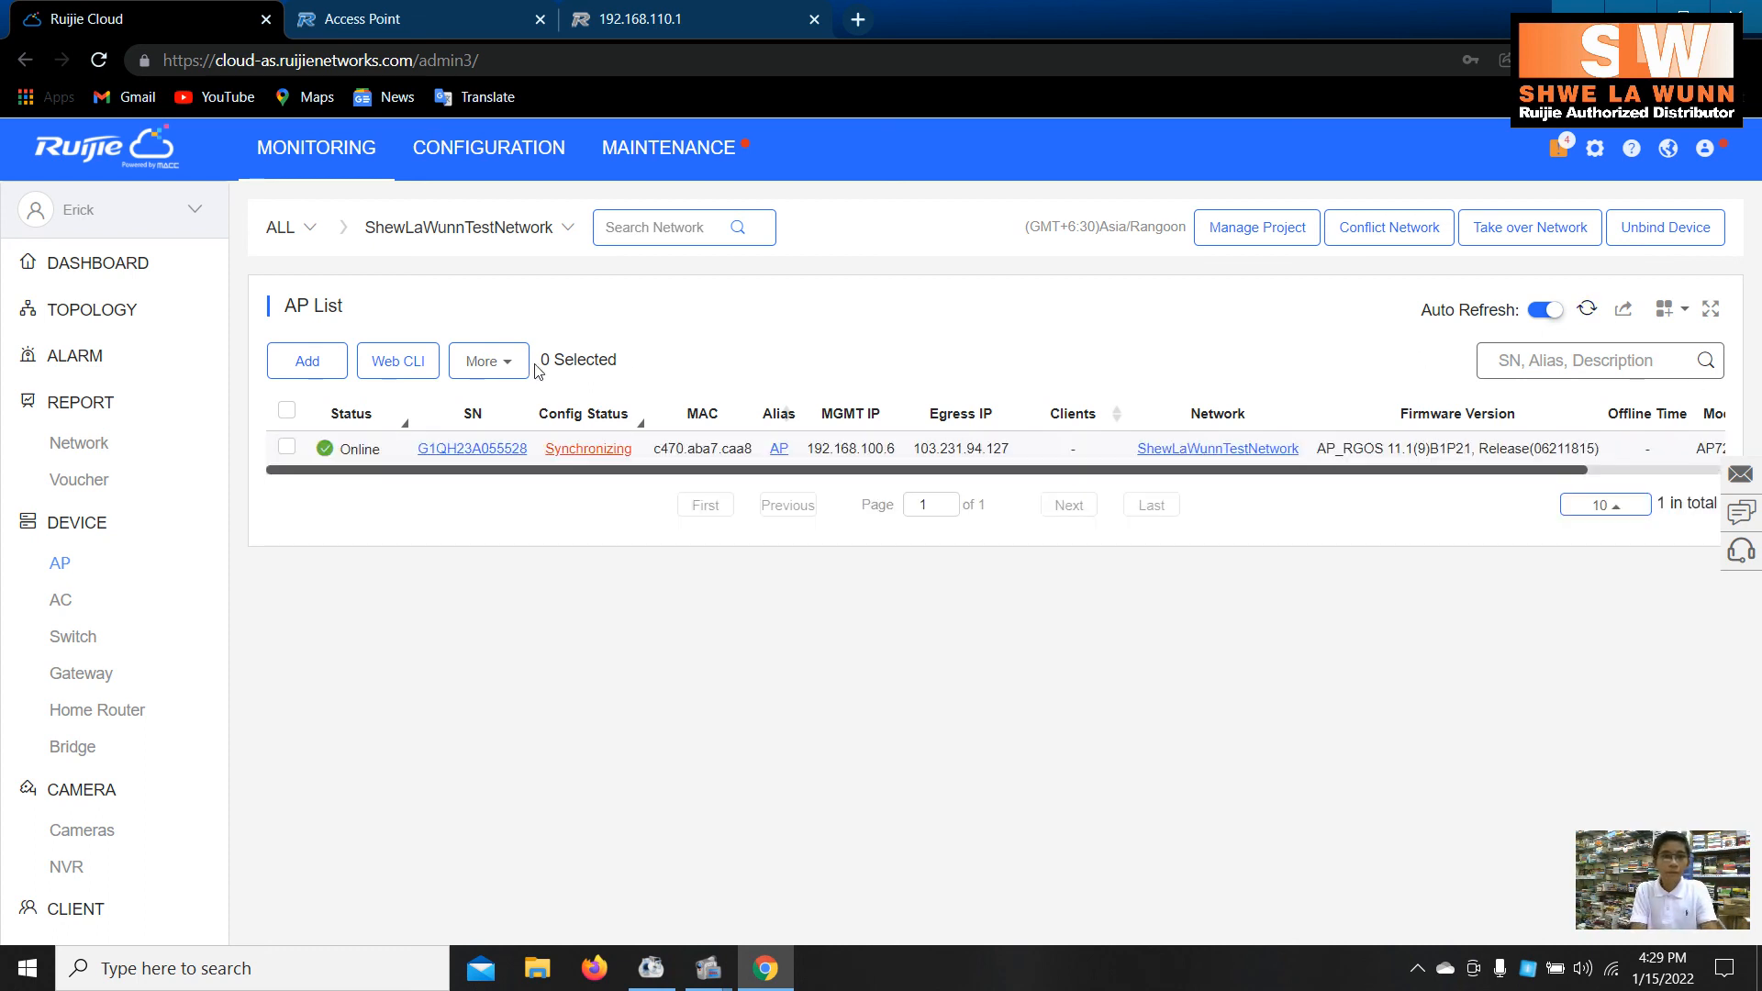
- From the Dashboard overview, open the ShewLaWunnTestNetwork AP list and verify Config Status is Synchronized with 1 client
click(168, 277)
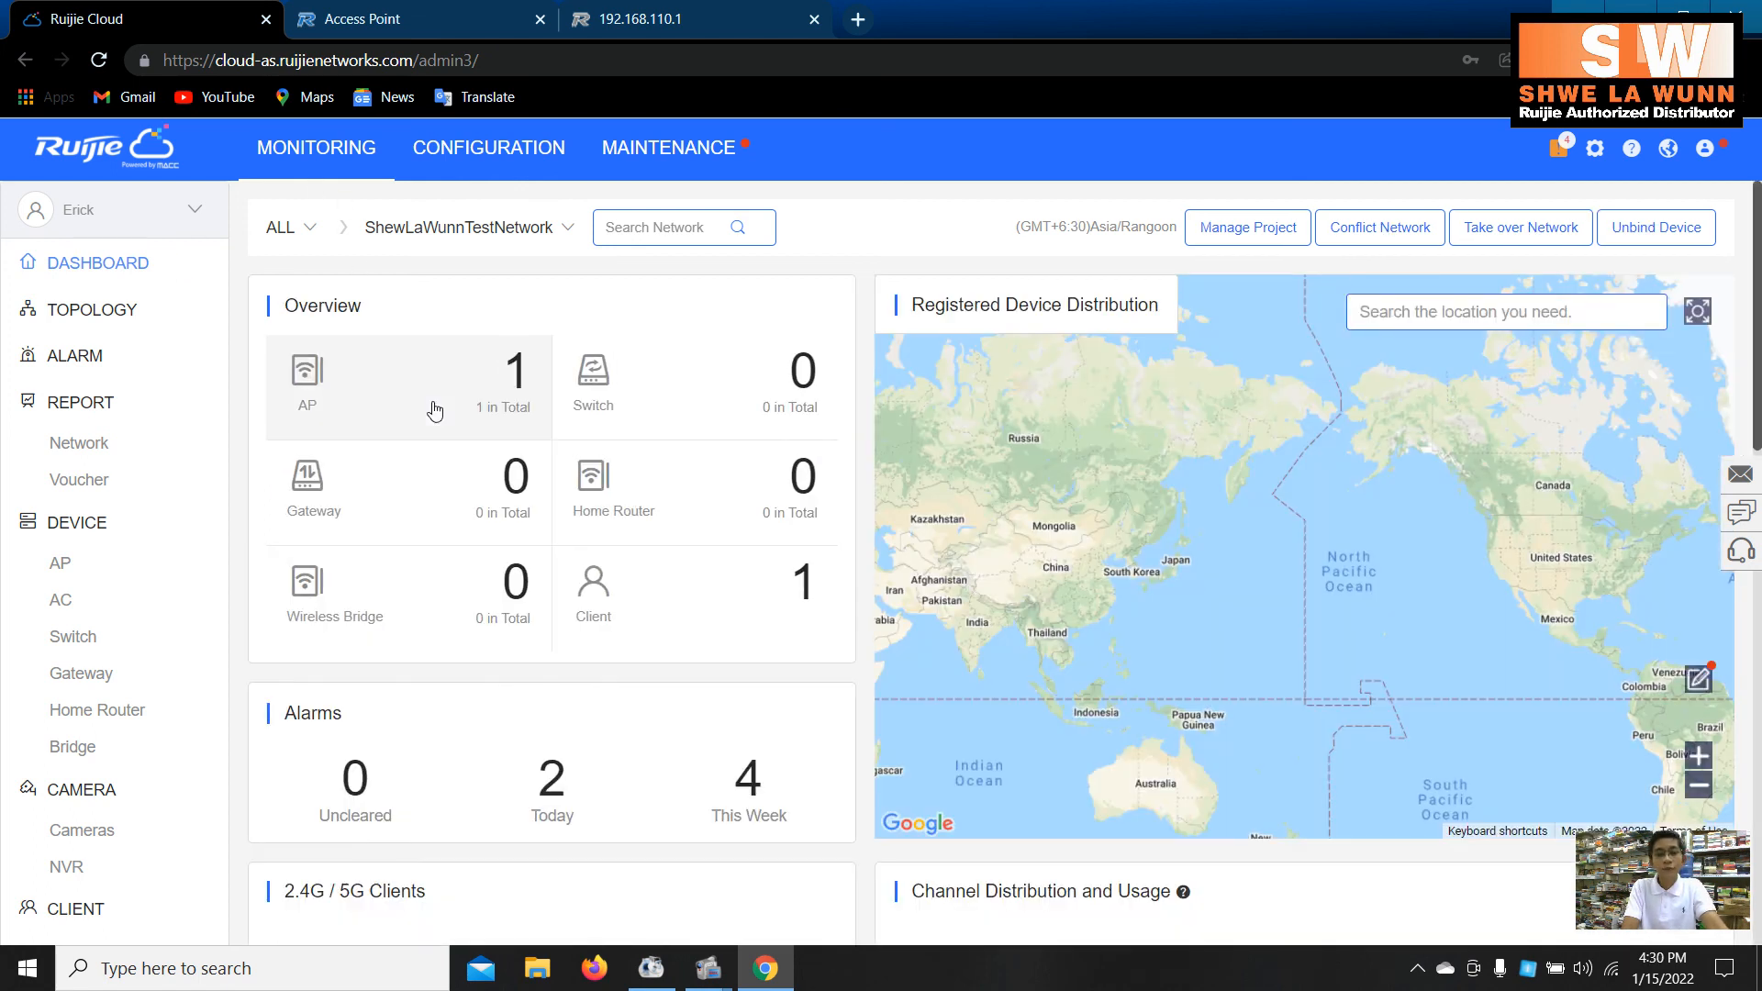
click(428, 386)
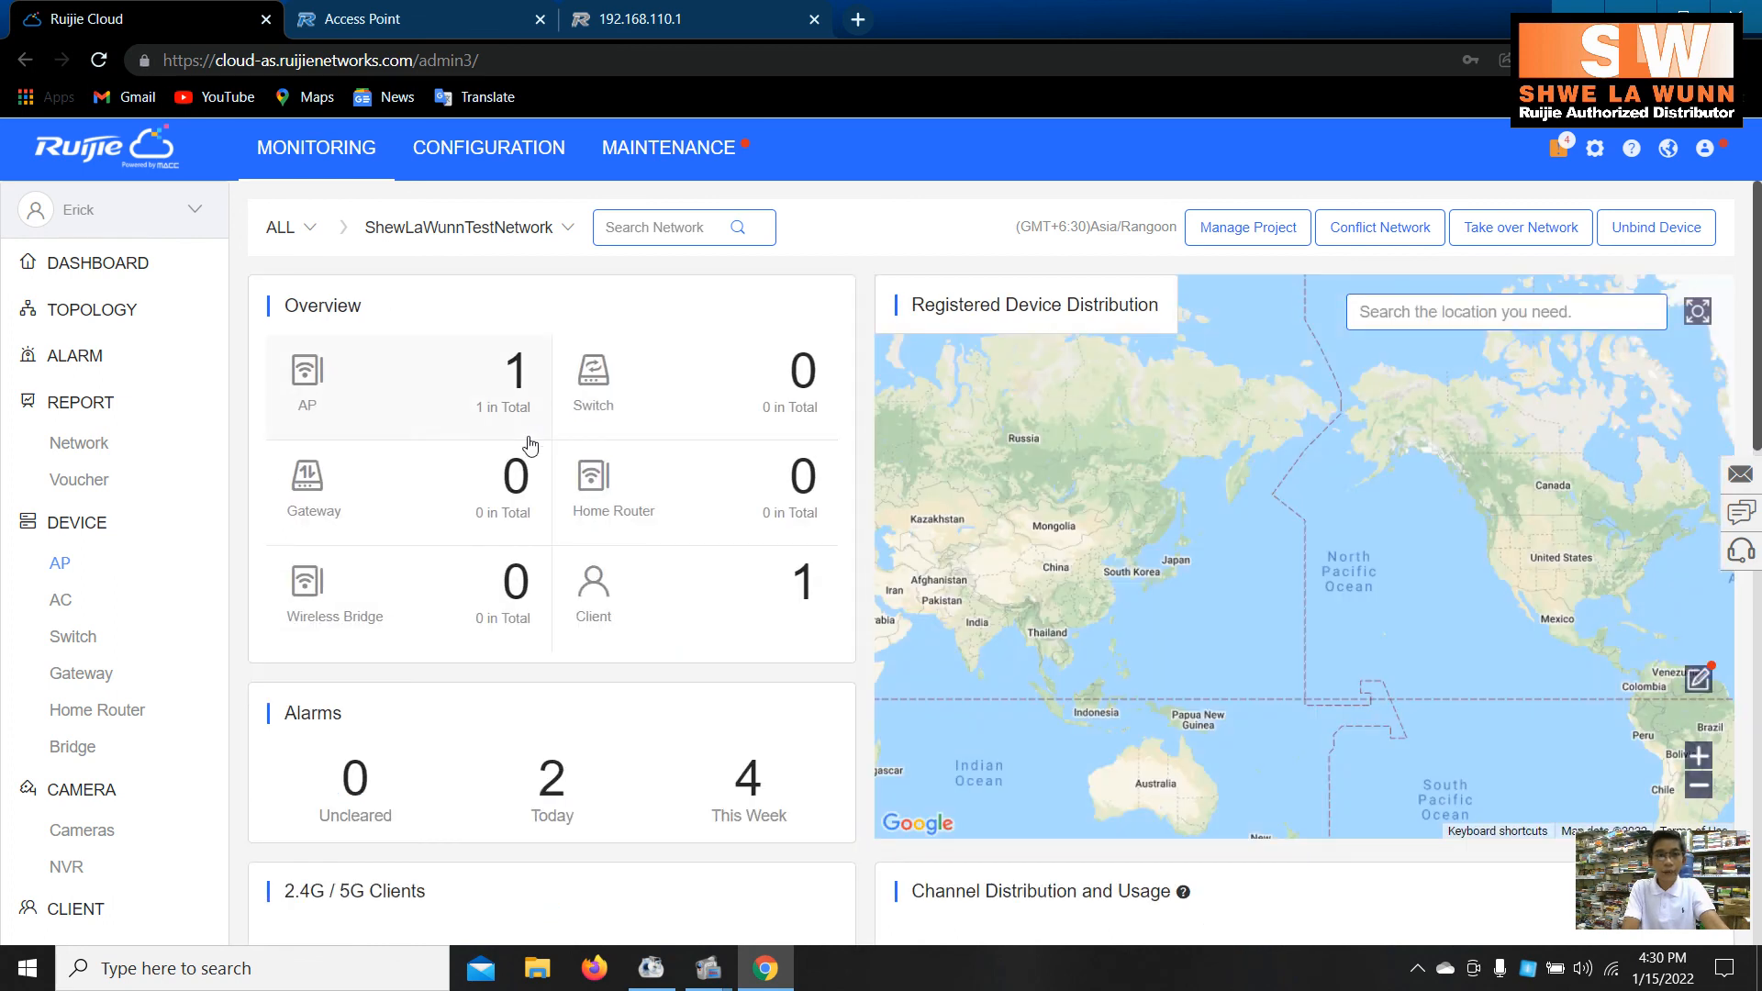
click(430, 434)
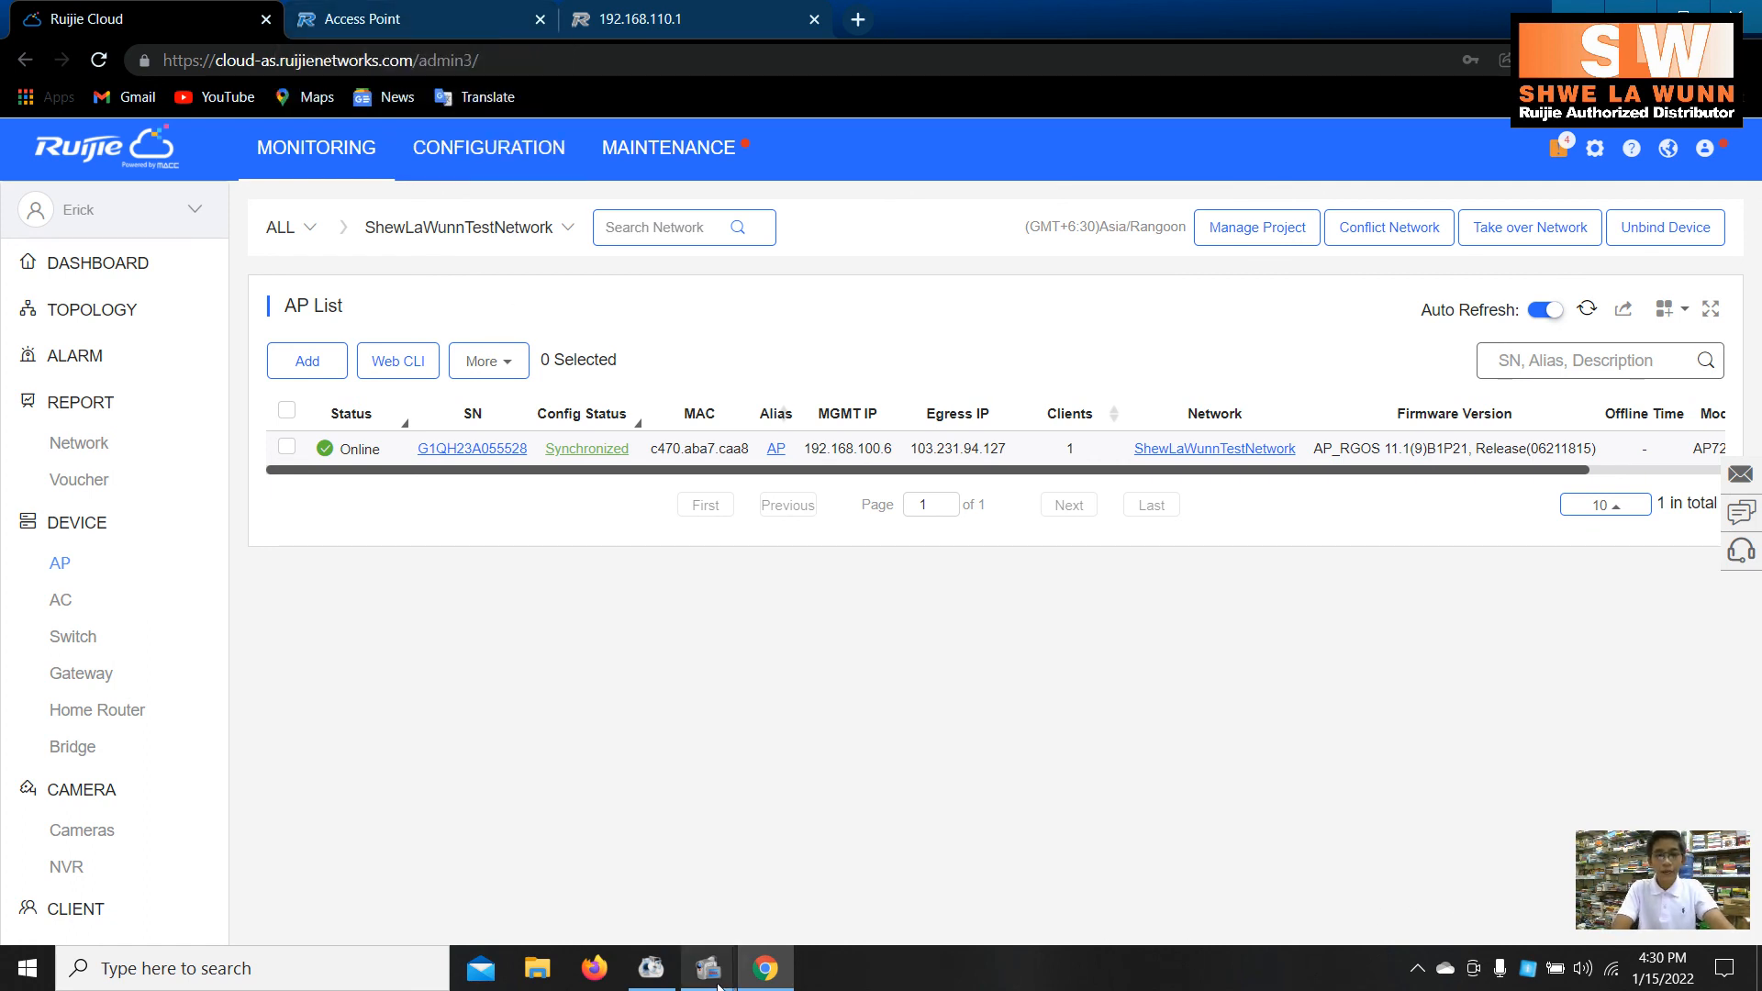
mouse_move(707, 968)
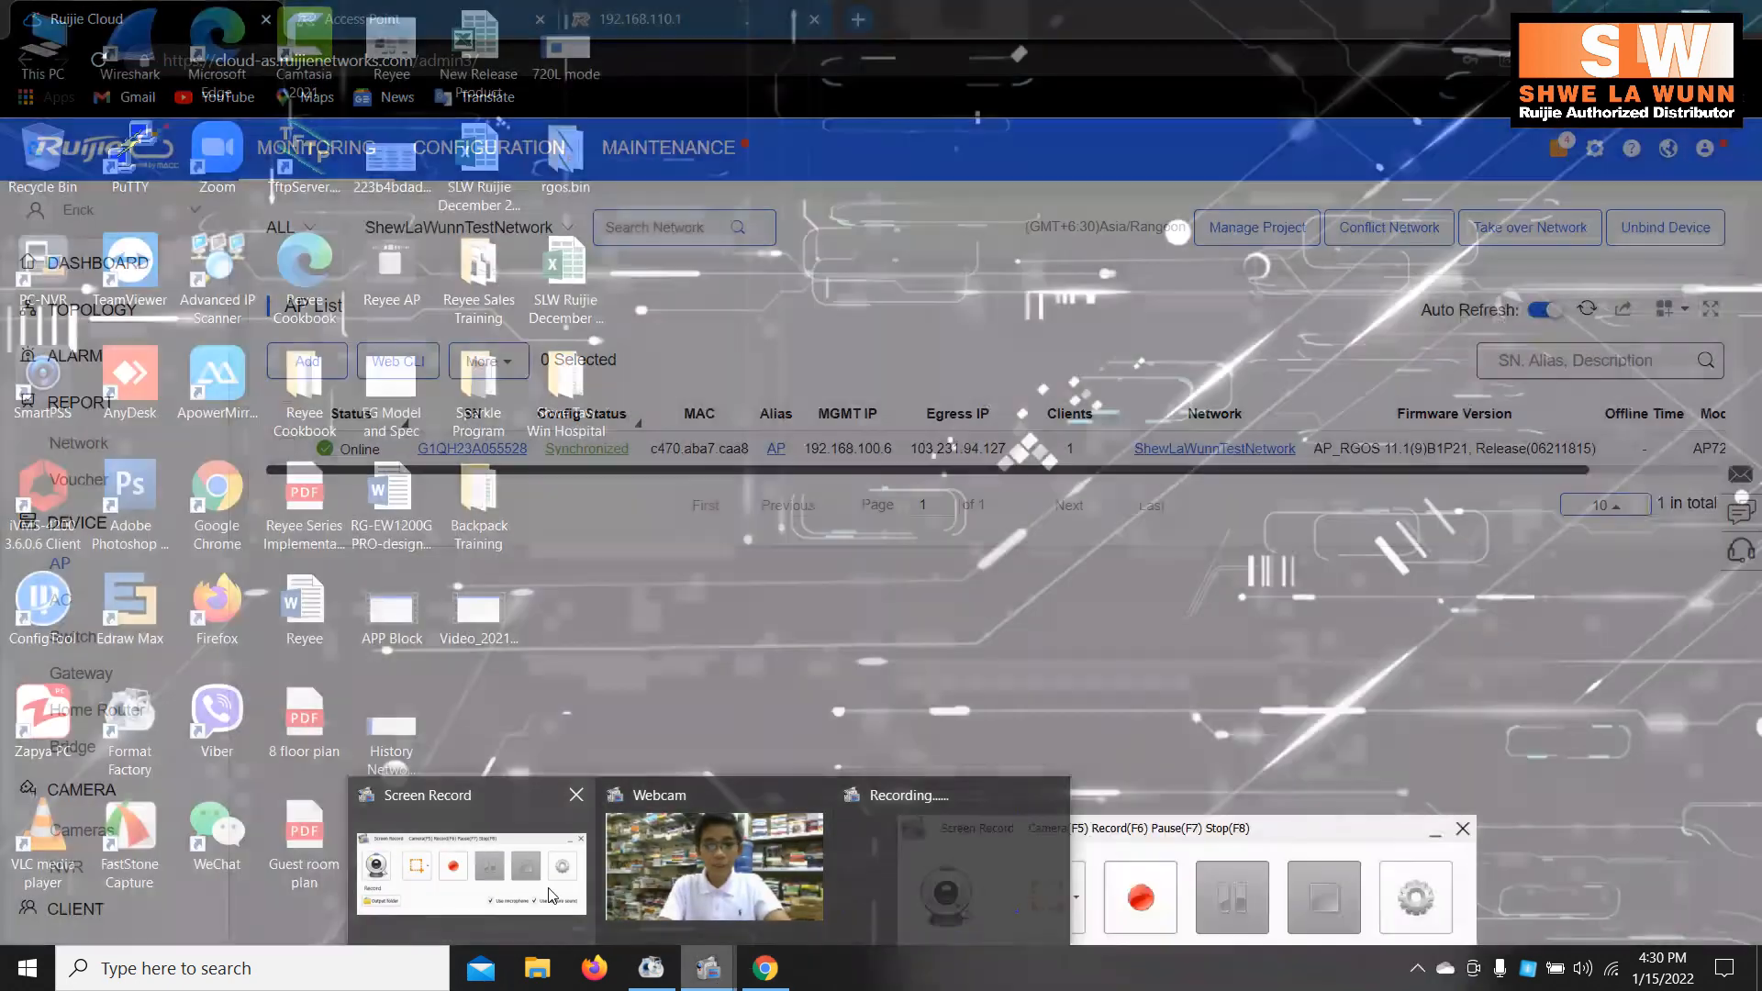
click(551, 895)
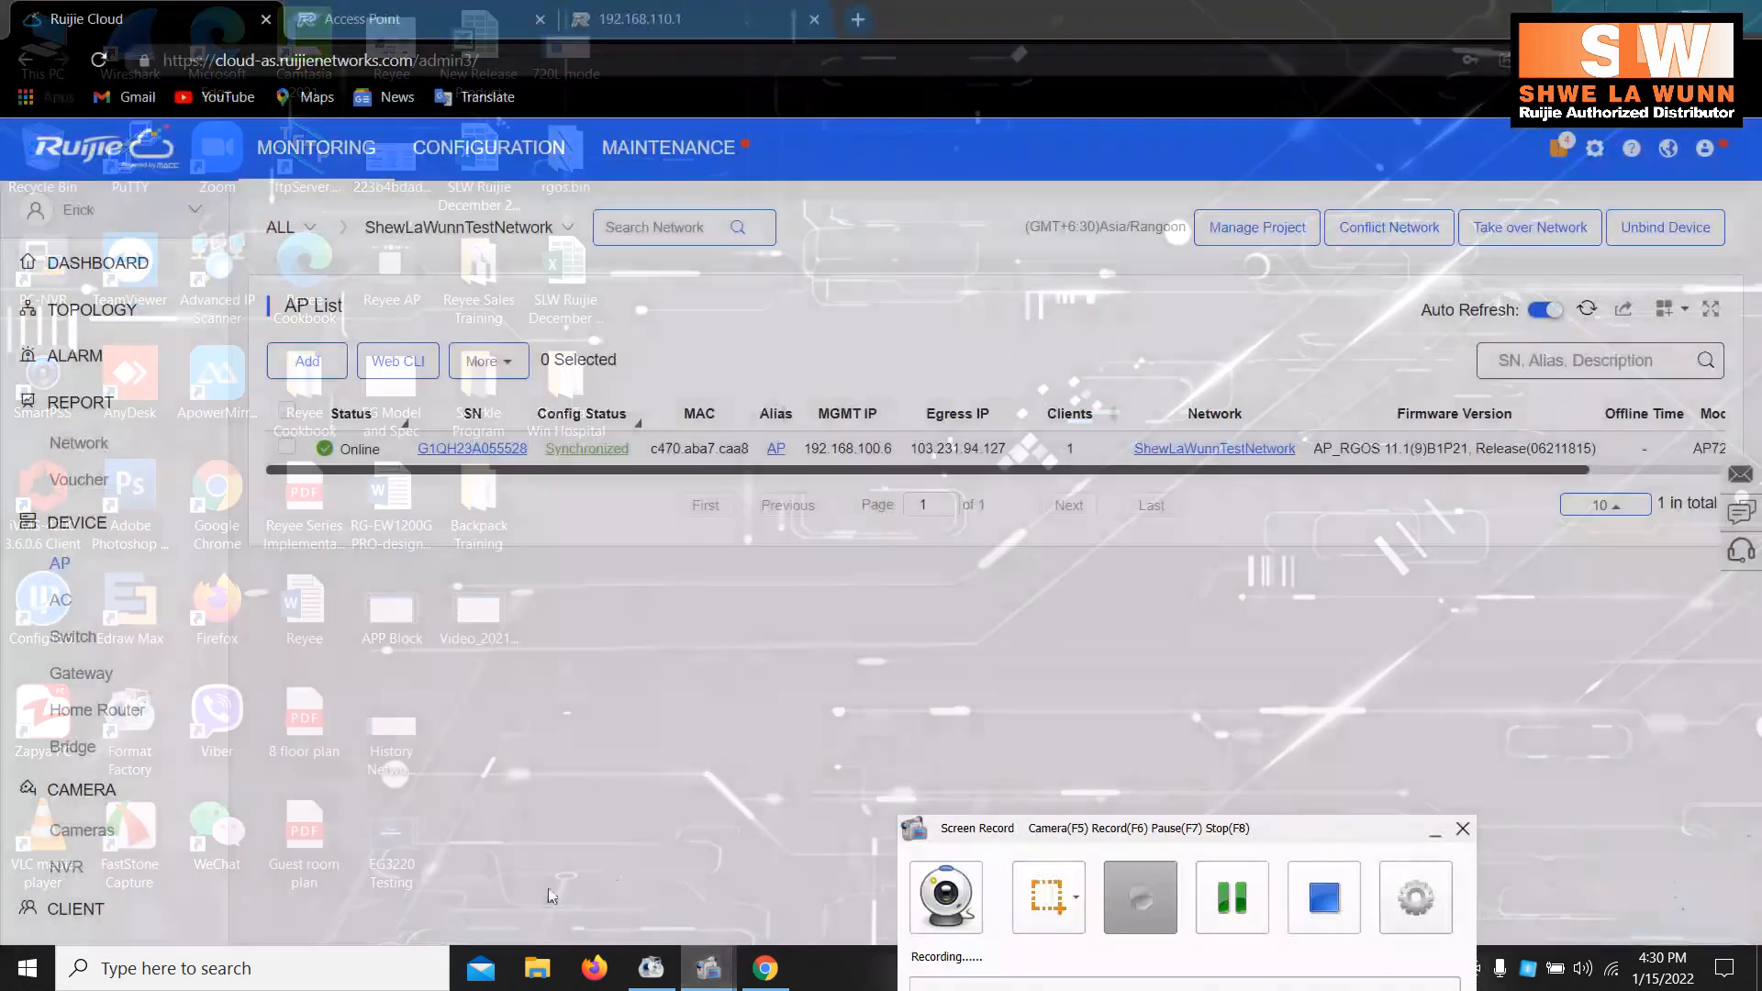